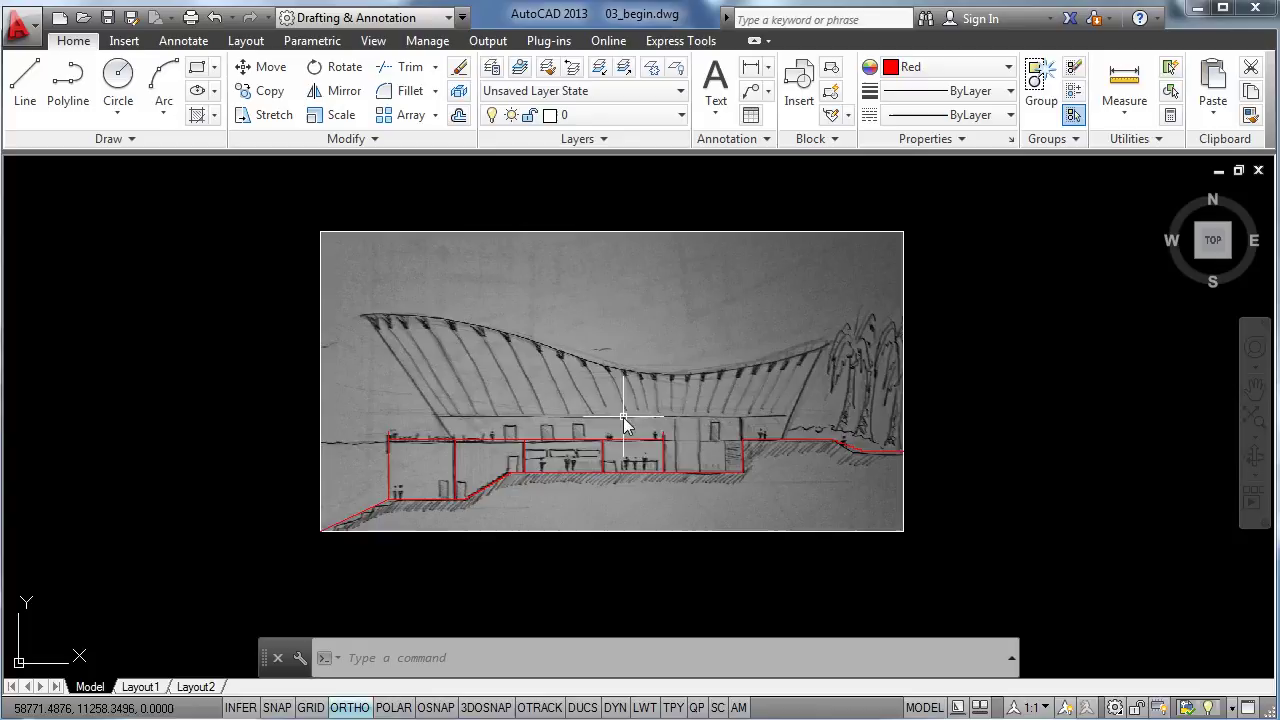
# Step: Offset the right-hand wall line 0.3 to its left side
pyautogui.scroll(2, 643, 506)
pyautogui.scroll(4, 590, 420)
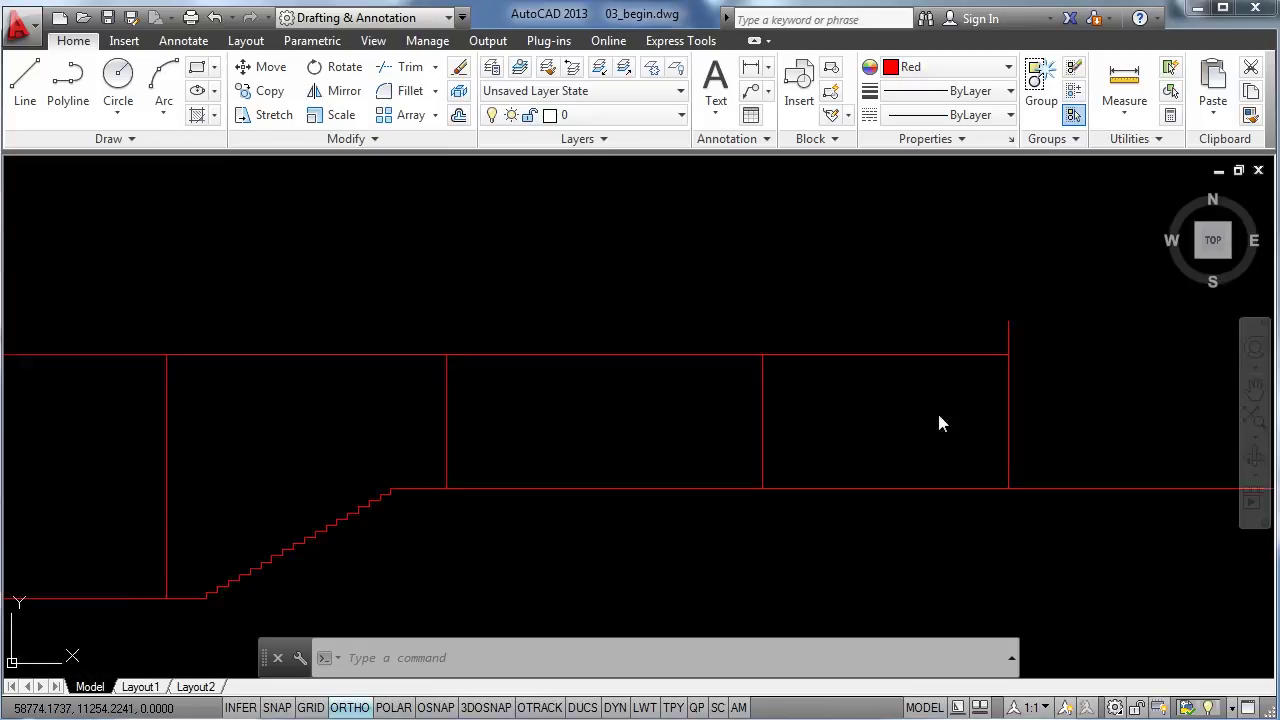
pyautogui.moveTo(937, 410); pyautogui.dragTo(829, 420, button='middle')
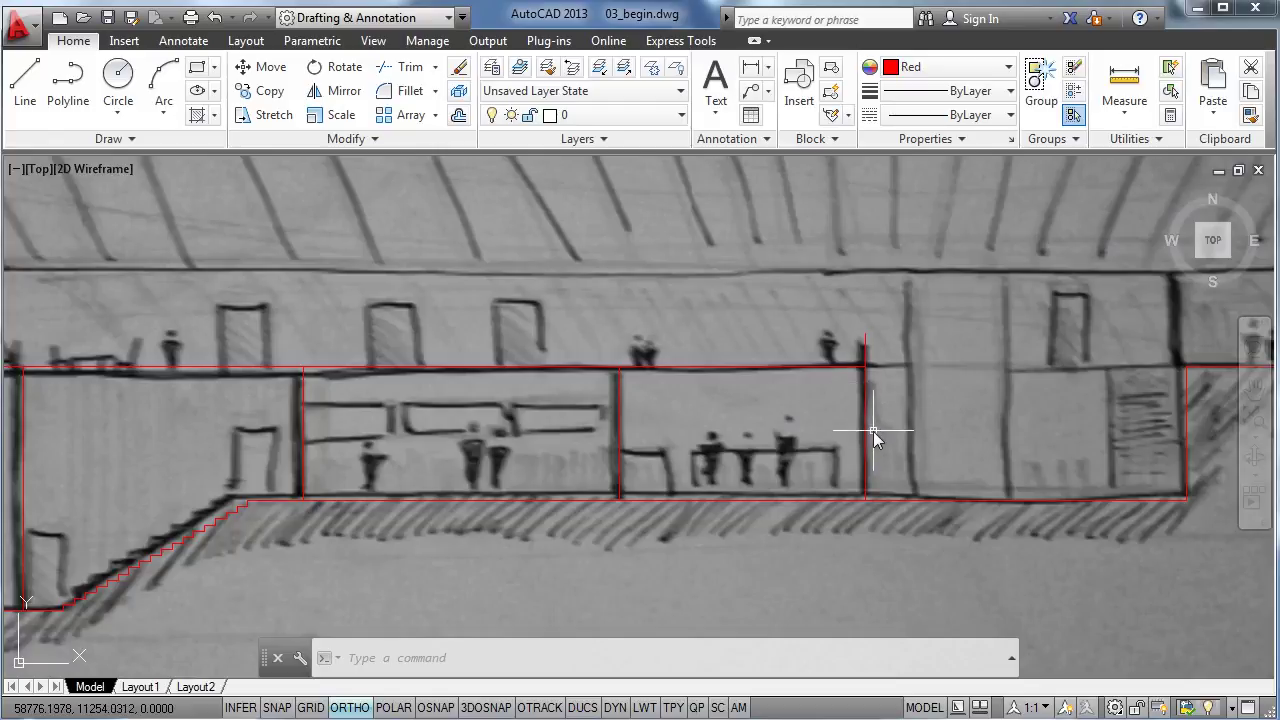
pyautogui.scroll(2, 873, 431)
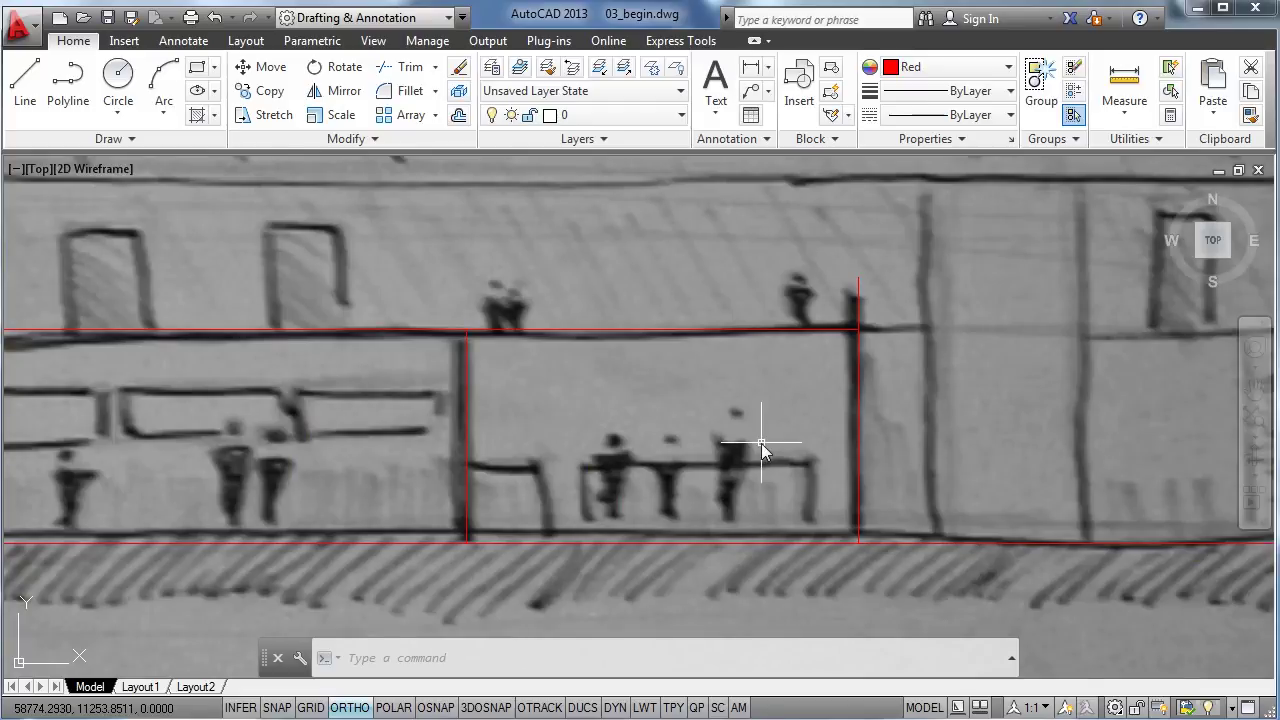
pyautogui.write('p')
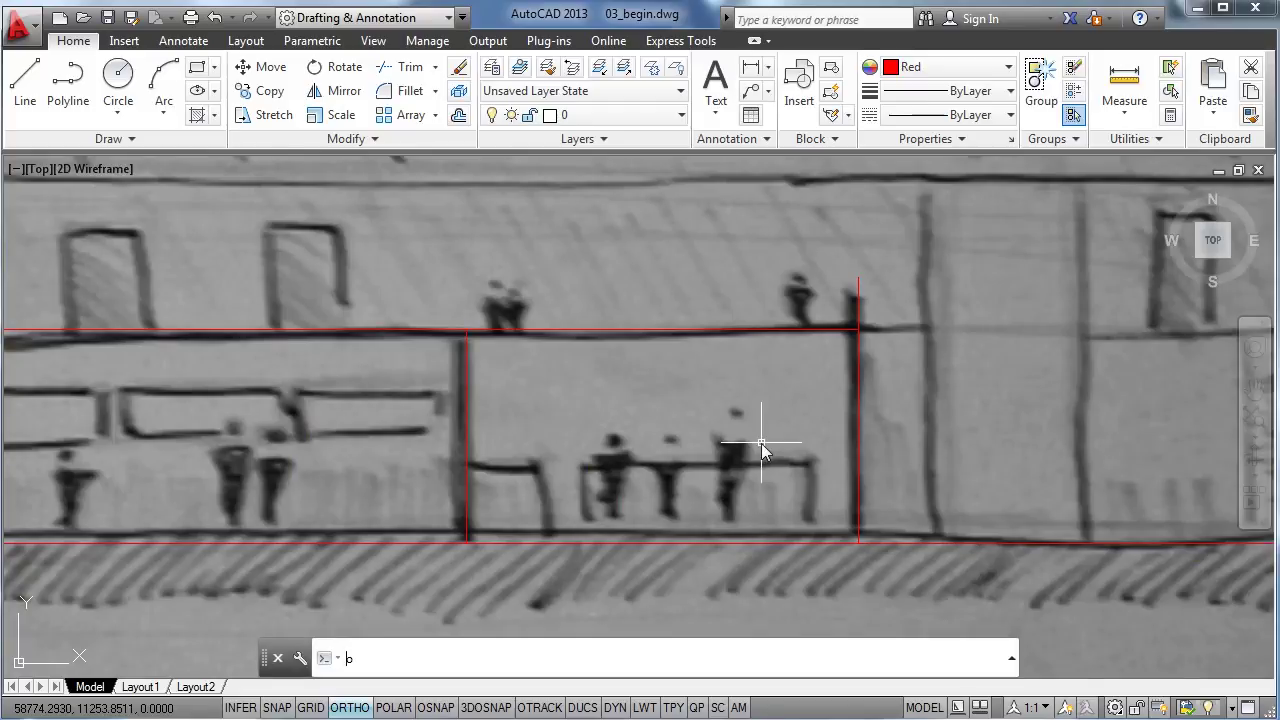
pyautogui.press('Return')
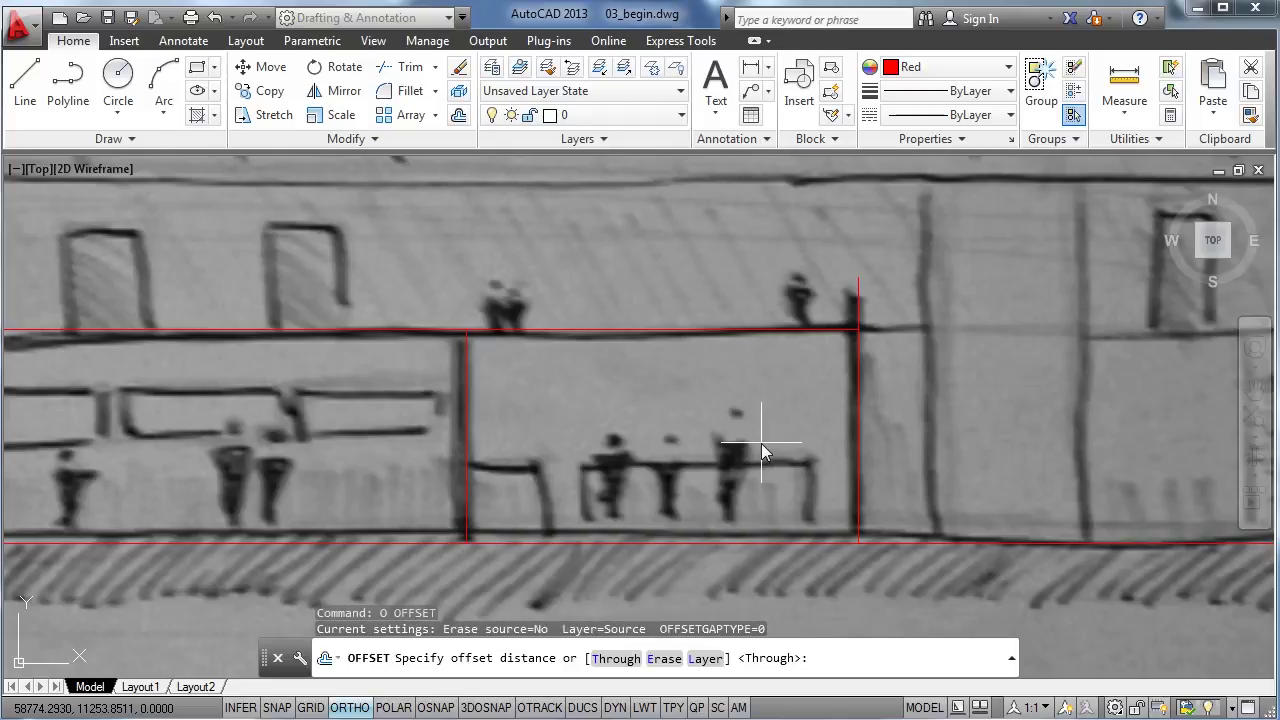
pyautogui.write('.3')
pyautogui.press('Return')
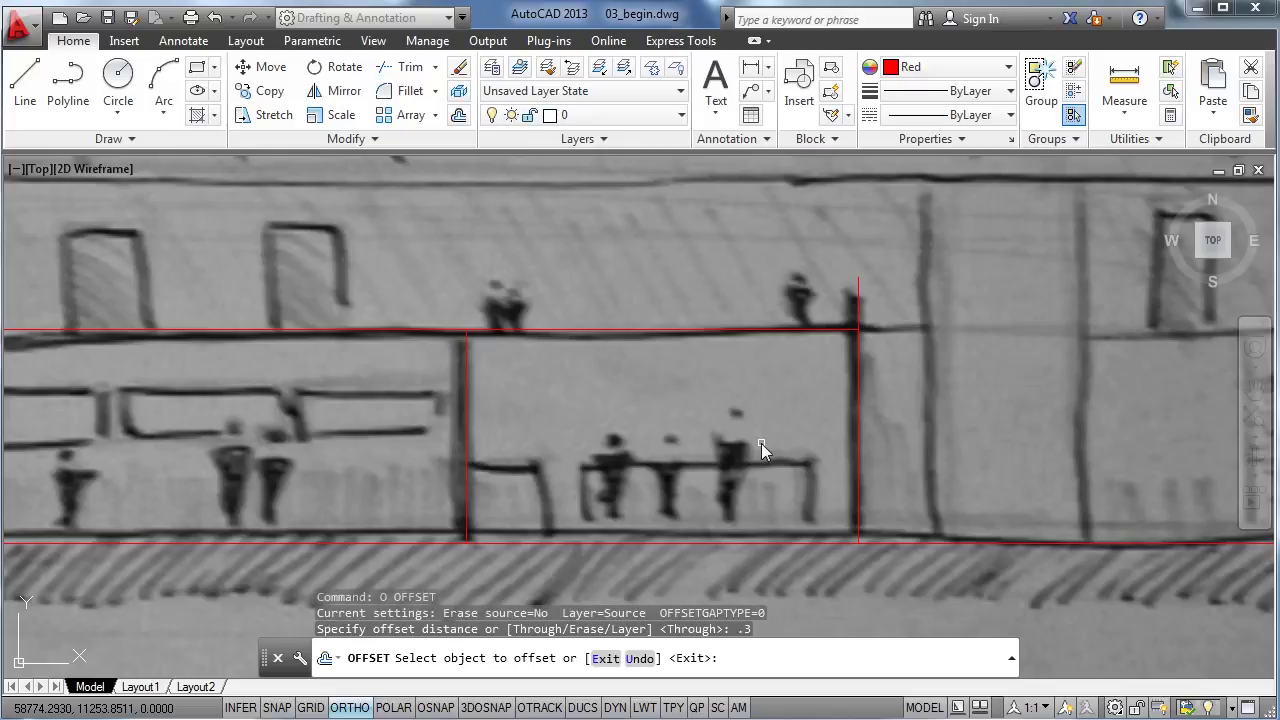
pyautogui.click(859, 387)
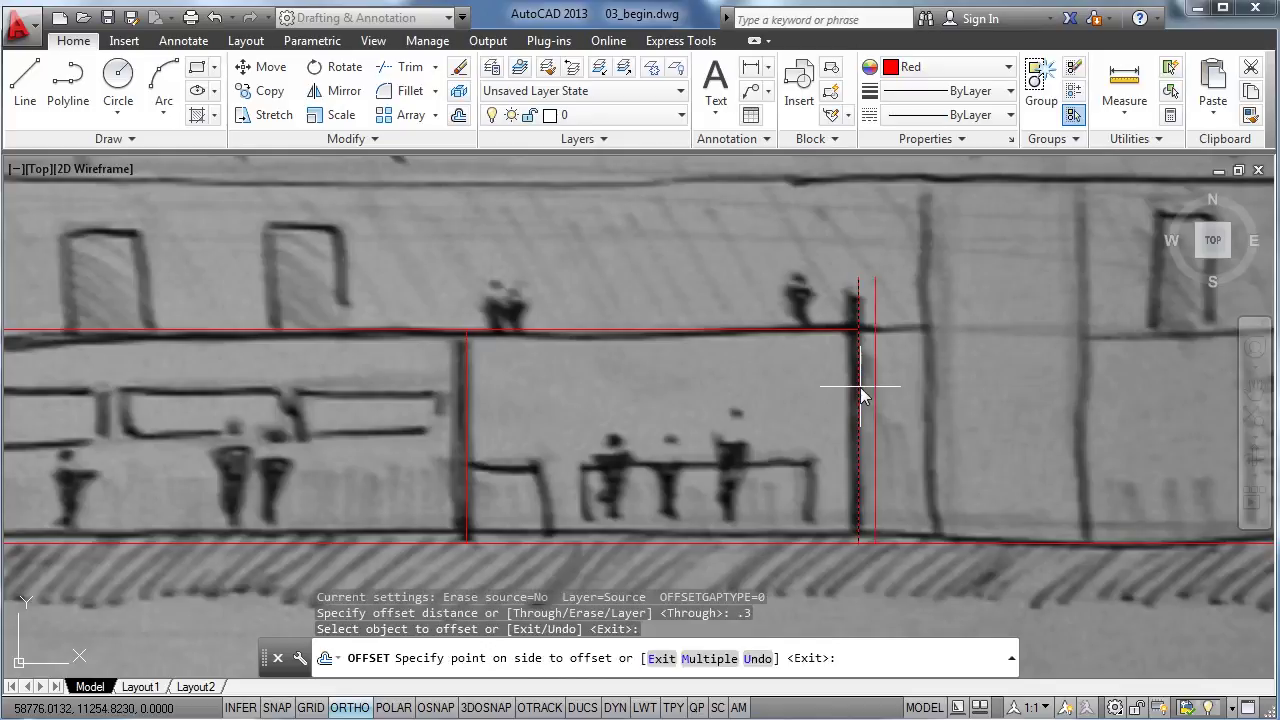
pyautogui.click(763, 389)
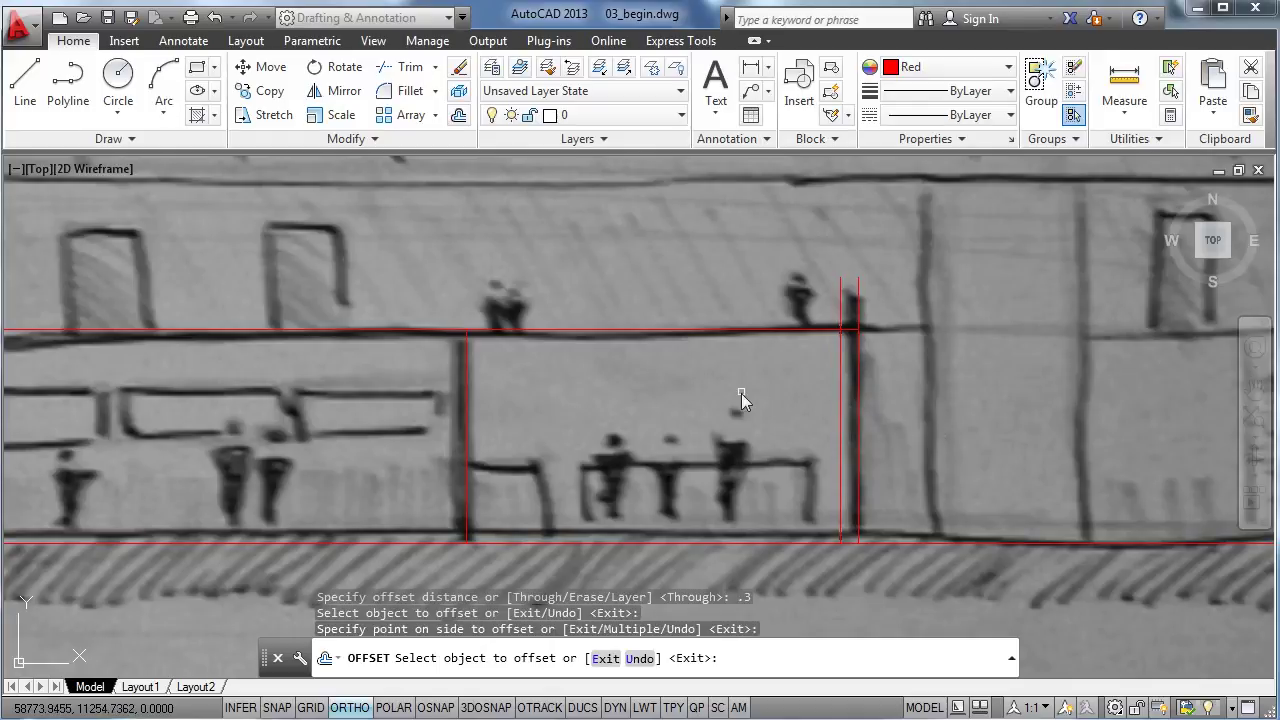
# Step: Offset four more wall lines by 0.3, each copy placed beside its wall
pyautogui.scroll(-2, 536, 418)
pyautogui.moveTo(598, 421); pyautogui.dragTo(897, 415, button='middle')
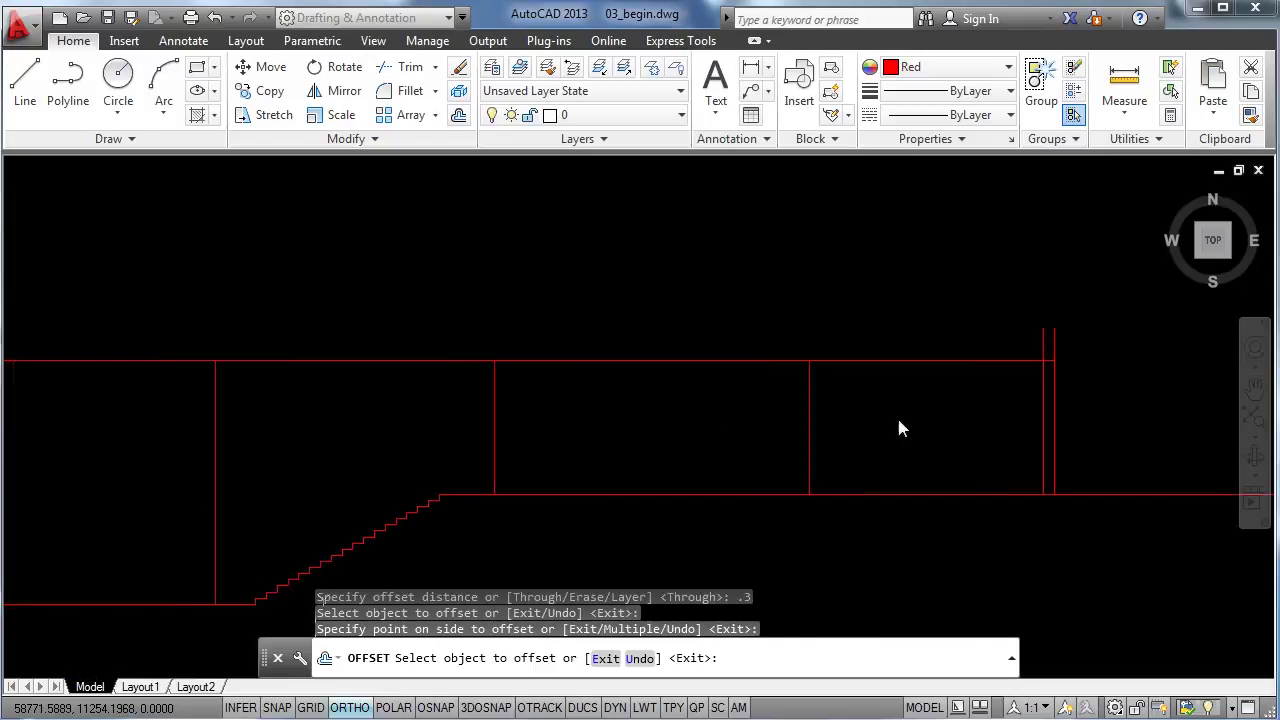
pyautogui.click(815, 413)
pyautogui.click(853, 407)
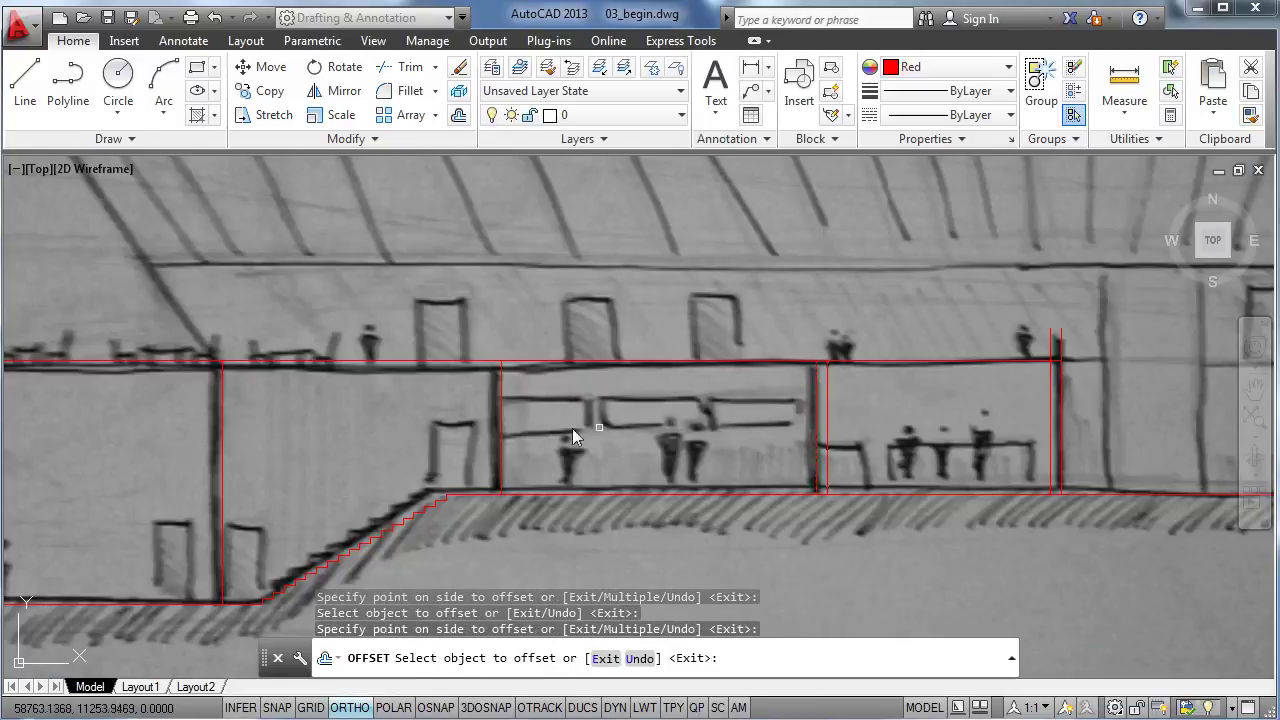
pyautogui.click(501, 423)
pyautogui.click(537, 421)
pyautogui.click(224, 451)
pyautogui.click(189, 454)
pyautogui.moveTo(189, 454); pyautogui.dragTo(370, 445, button='middle')
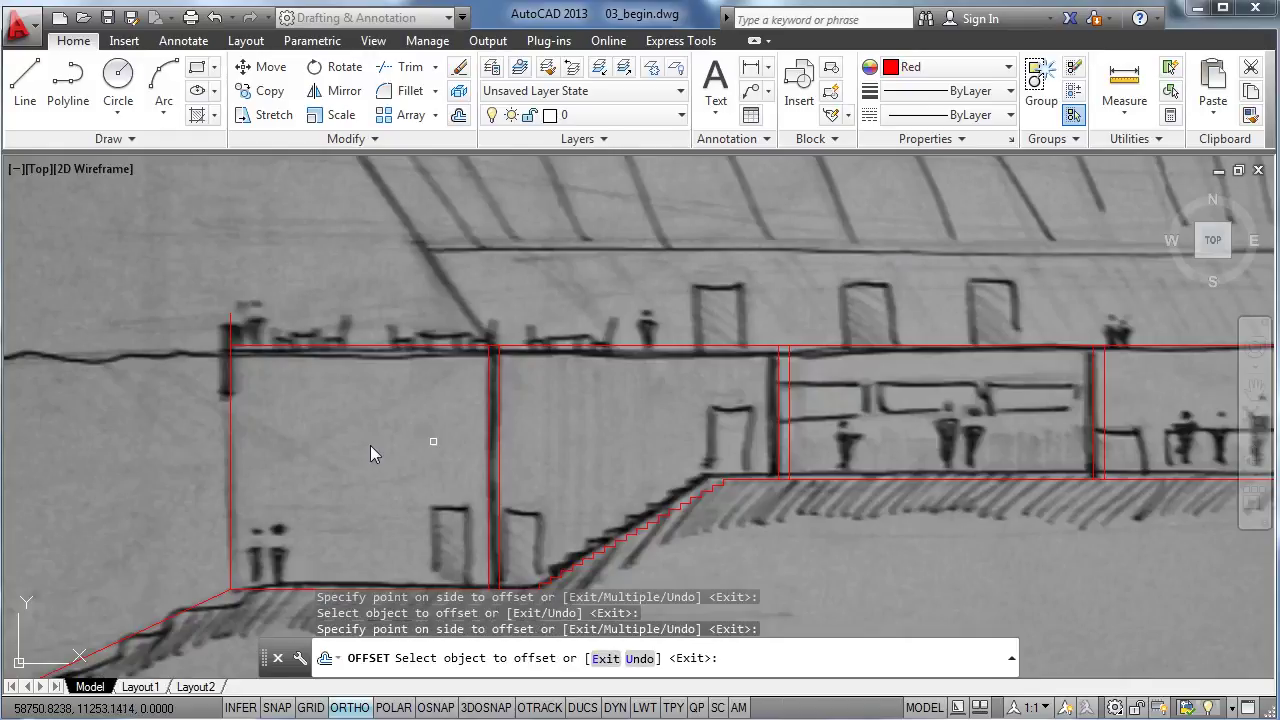
pyautogui.click(233, 443)
pyautogui.click(270, 427)
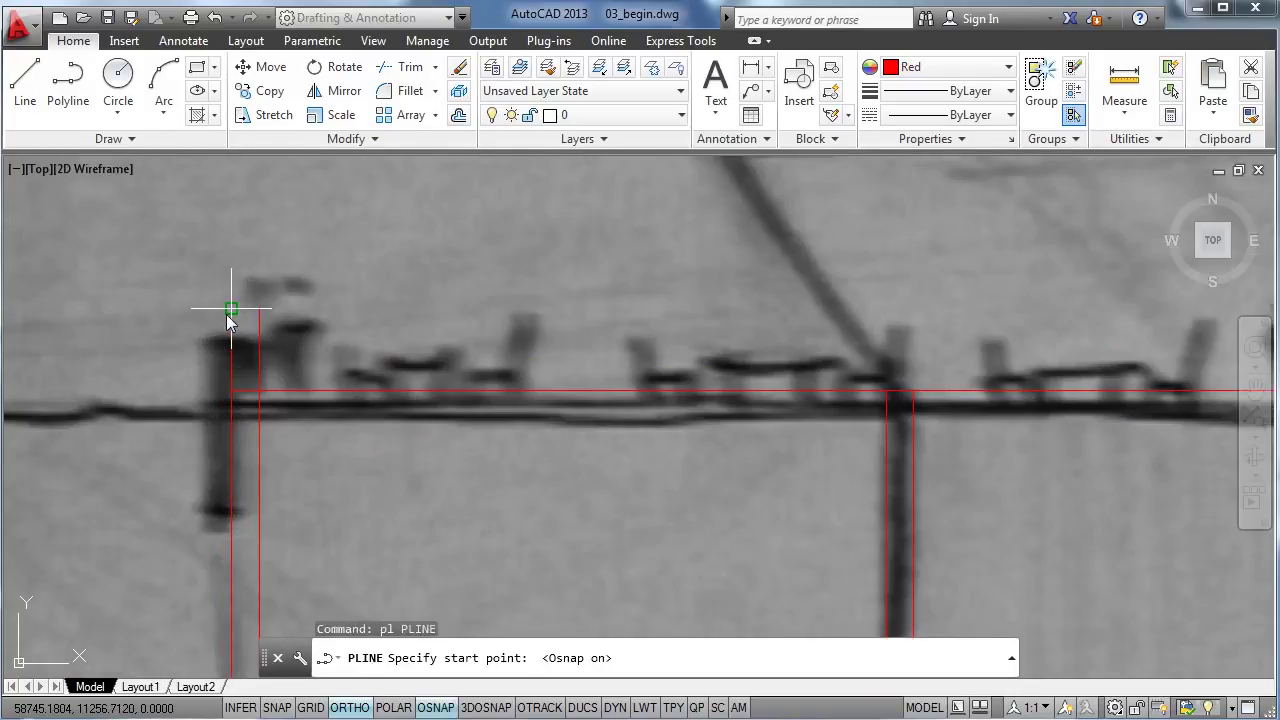
# Step: Start polylines at the left and right wall tops, then cancel both
pyautogui.click(236, 312)
pyautogui.click(265, 300)
pyautogui.press('Escape')
pyautogui.scroll(-3, 657, 302)
pyautogui.press('Return')
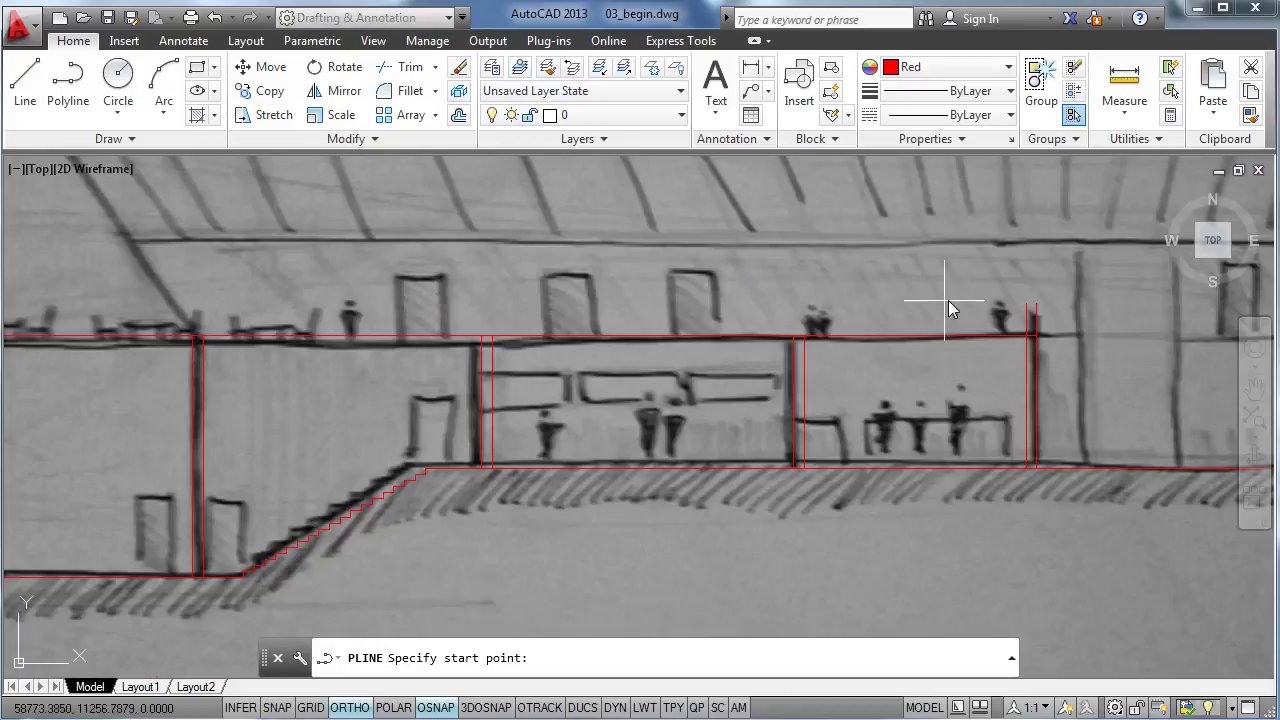
pyautogui.scroll(2, 1049, 297)
pyautogui.click(1003, 310)
pyautogui.click(1003, 310)
pyautogui.press('Escape')
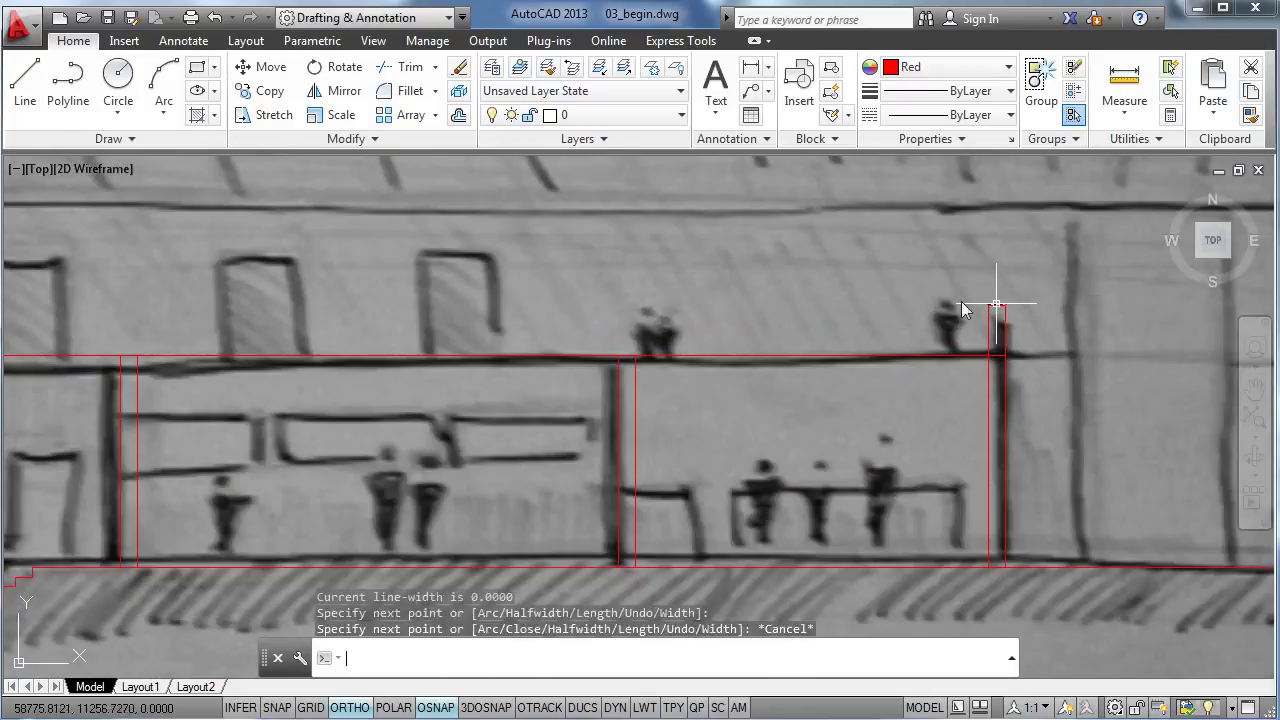
pyautogui.scroll(-2, 611, 300)
pyautogui.scroll(1, 669, 323)
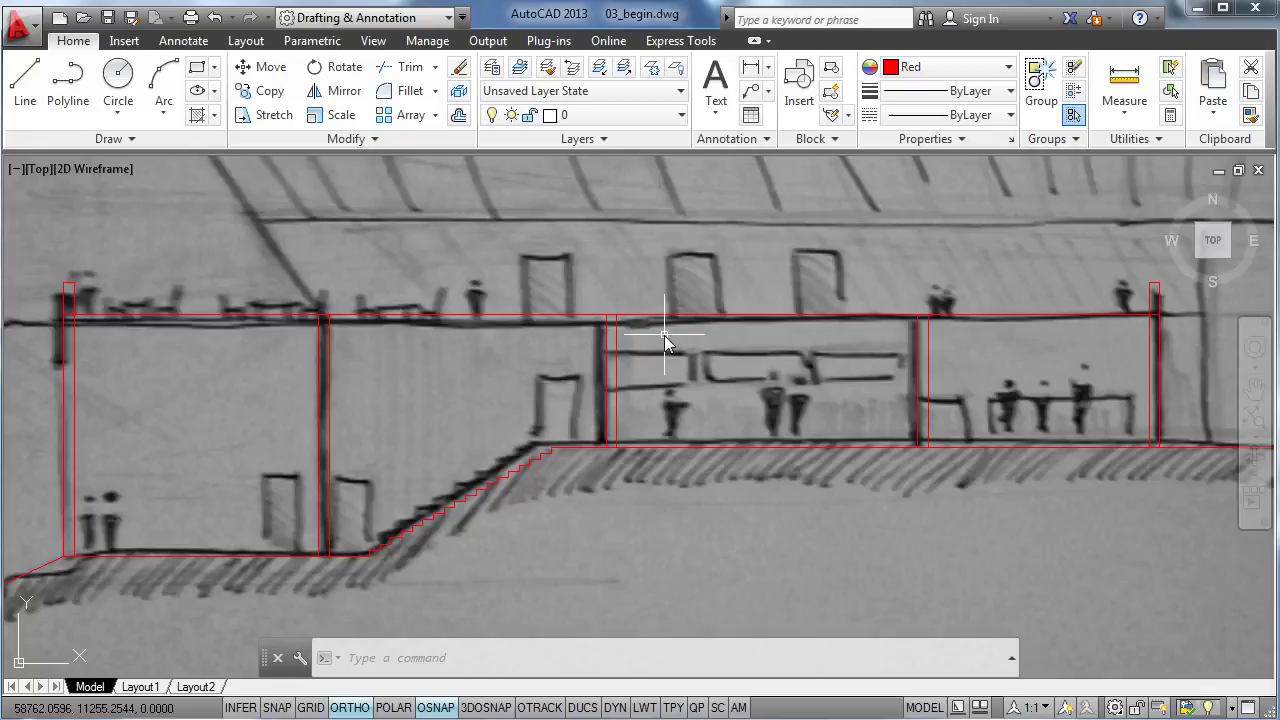
# Step: Offset the upper floor slab line 0.4 downward, then pan to the right-hand bays
pyautogui.write('o')
pyautogui.press('Return')
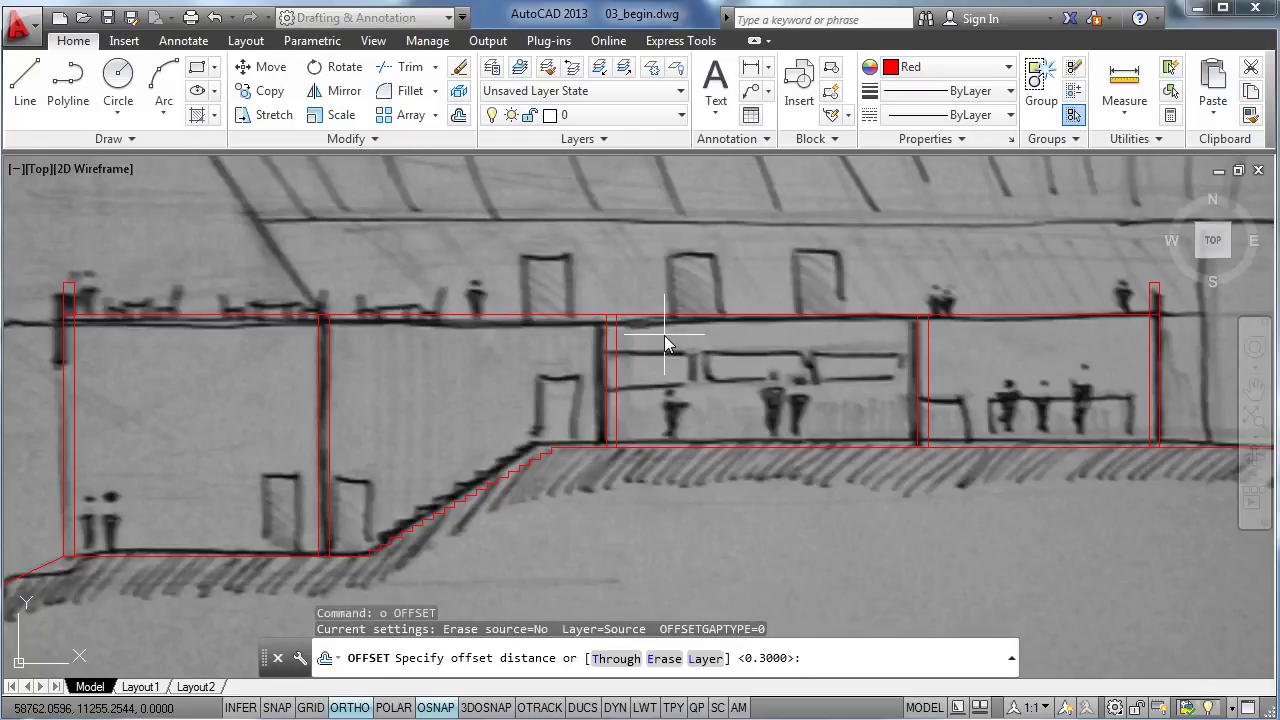
pyautogui.write('.4')
pyautogui.press('Return')
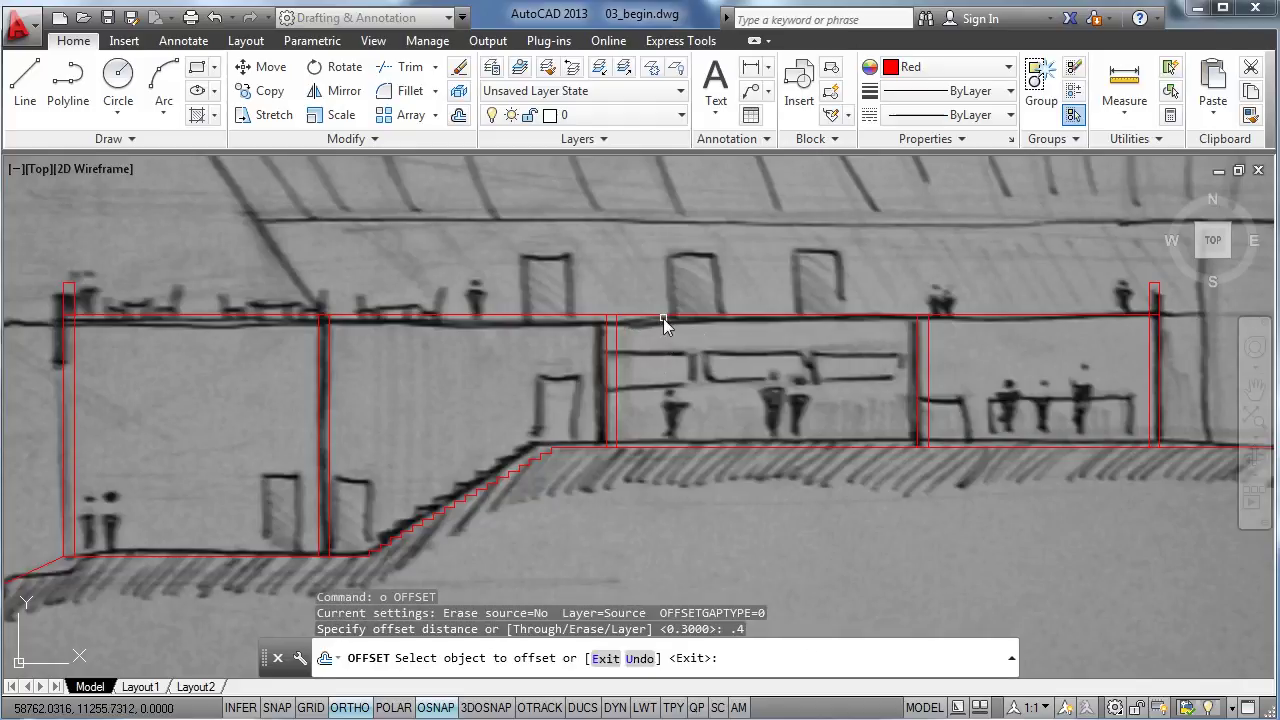
pyautogui.click(664, 318)
pyautogui.click(666, 345)
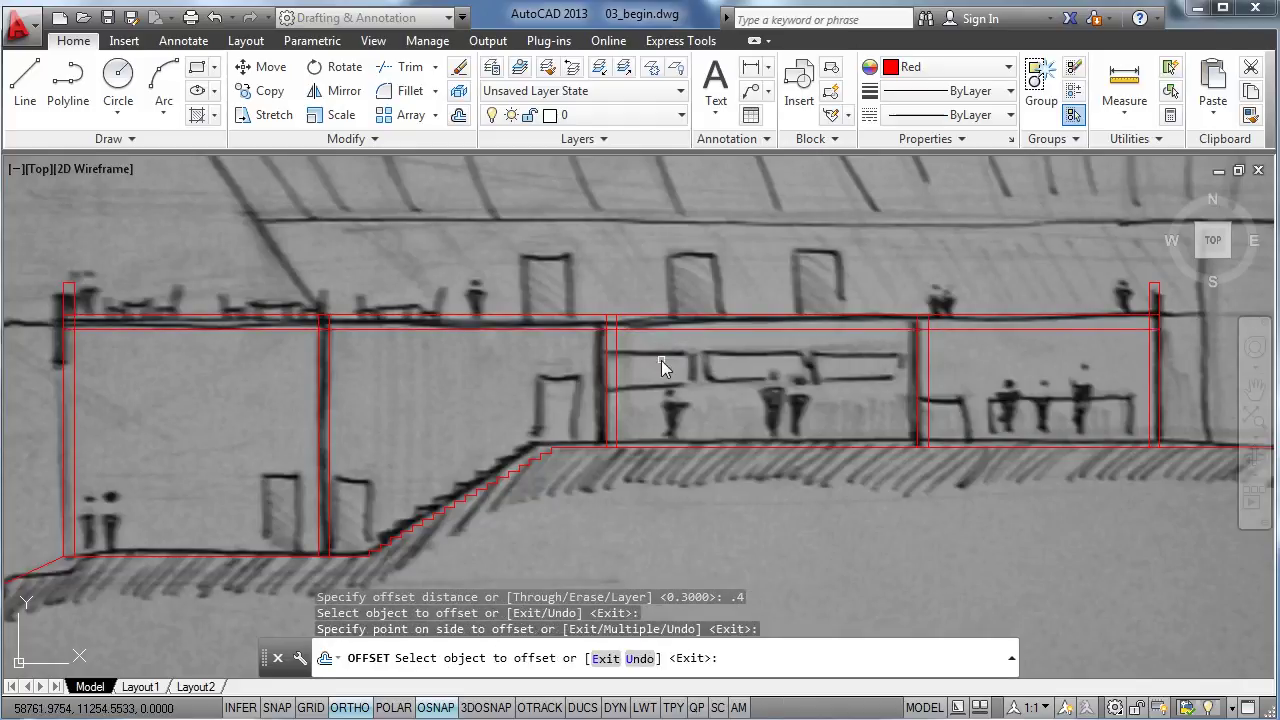
pyautogui.press('Escape')
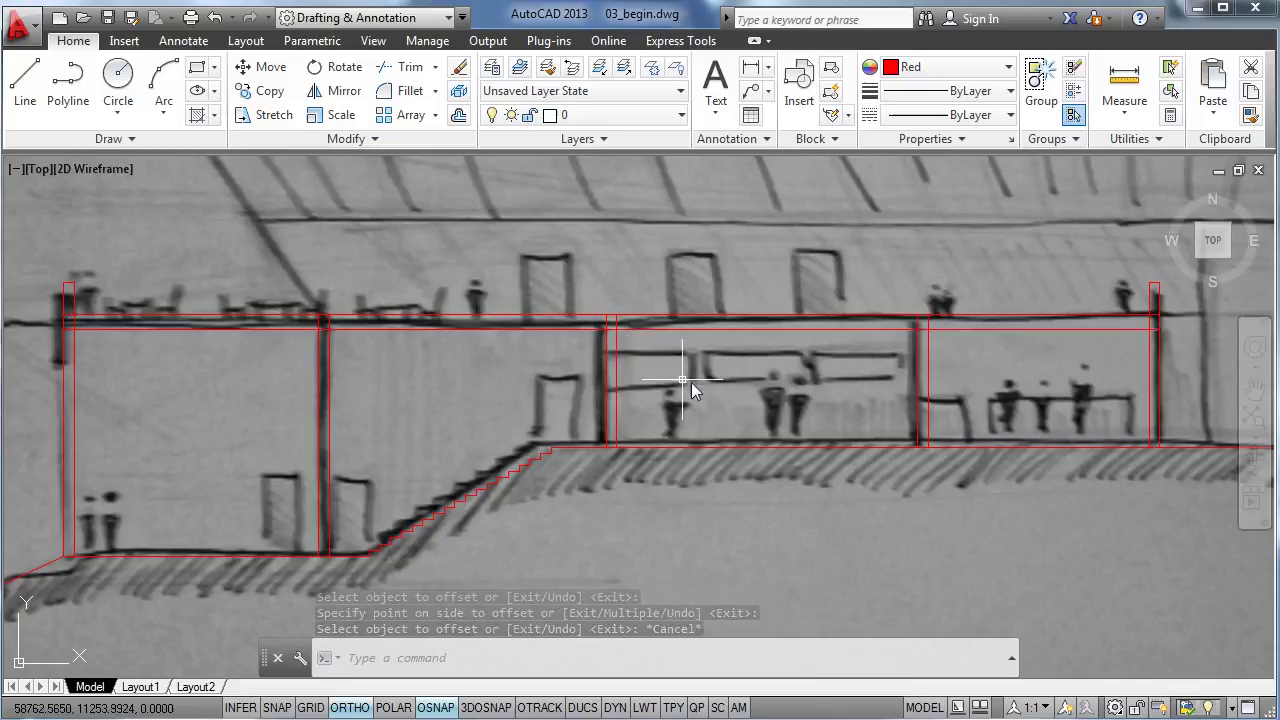
pyautogui.moveTo(1006, 366)
pyautogui.mouseDown(button='middle')
pyautogui.moveTo(900, 363)
pyautogui.moveTo(813, 383)
pyautogui.mouseUp(button='middle')
# Step: Trim the doubled line ends at the right wall using four cutting edges
pyautogui.write('tr')
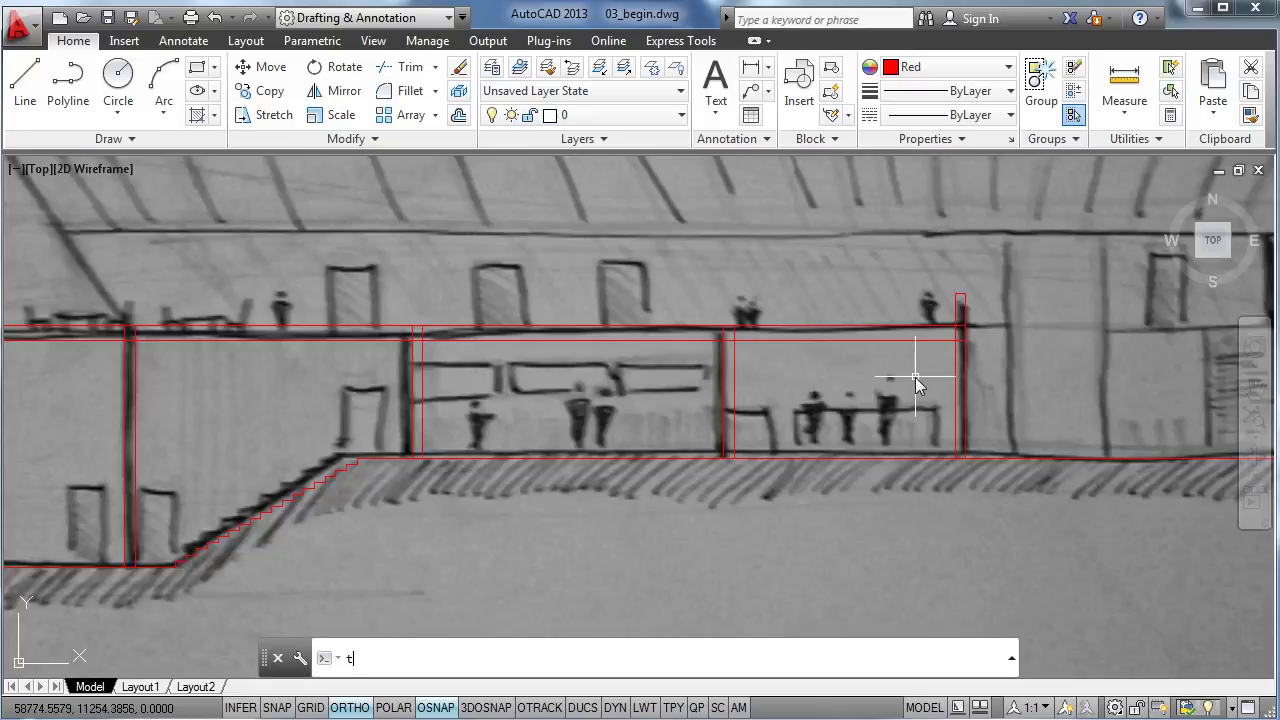
pyautogui.press('Return')
pyautogui.click(983, 318)
pyautogui.click(928, 363)
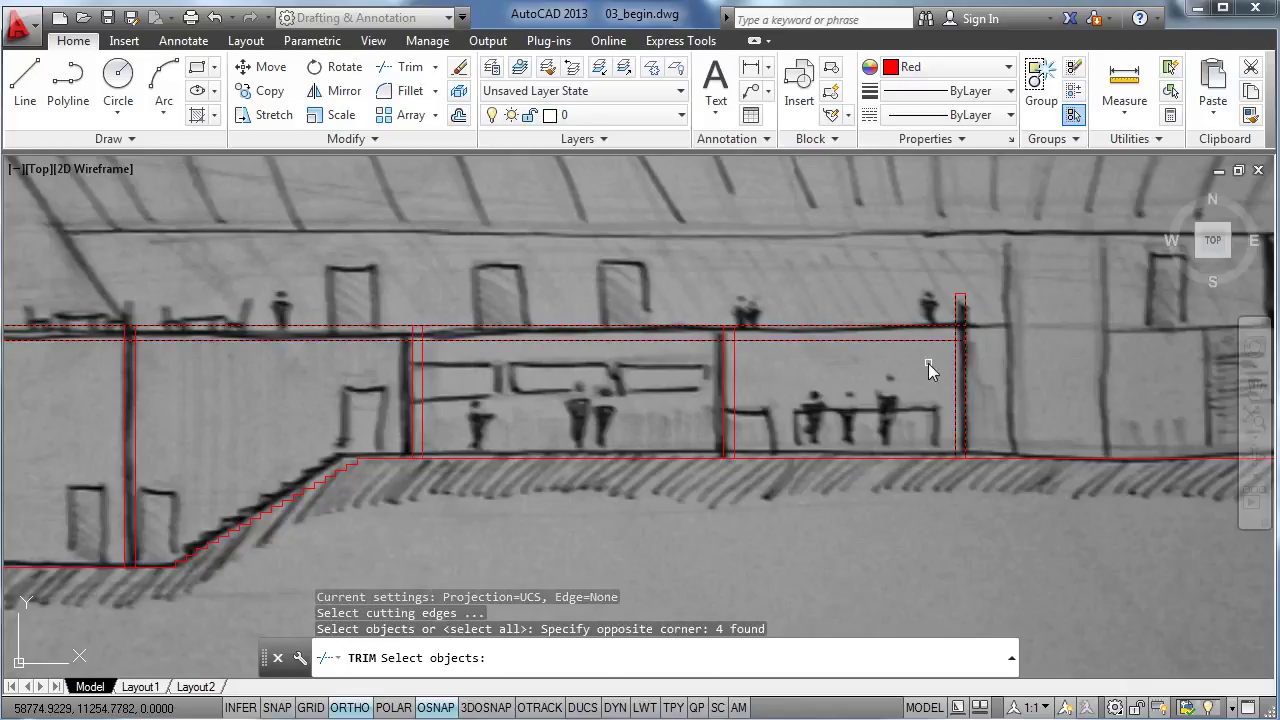
pyautogui.scroll(4, 930, 360)
pyautogui.press('Return')
pyautogui.click(963, 274)
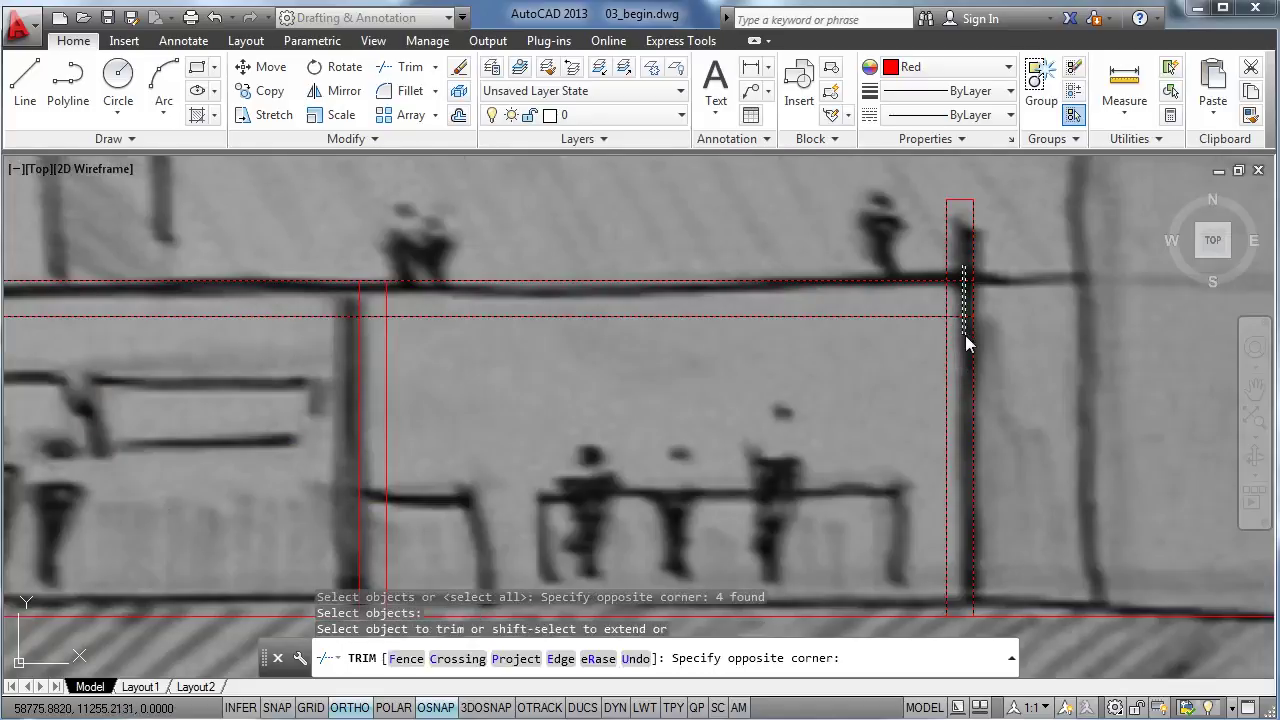
pyautogui.click(965, 335)
pyautogui.press('Escape')
# Step: Trim the short vertical line ends above the slab near the left wall
pyautogui.press('Return')
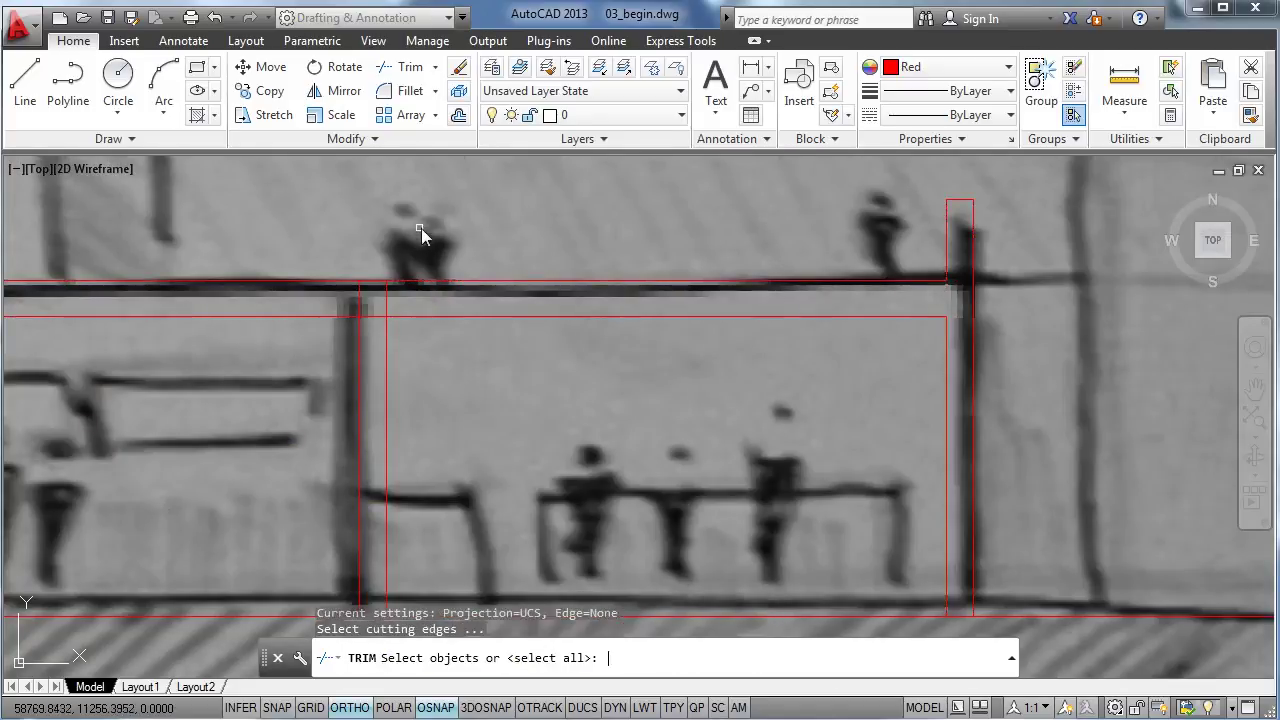
pyautogui.press('Return')
pyautogui.press('Return')
pyautogui.press('Return')
pyautogui.click(326, 354)
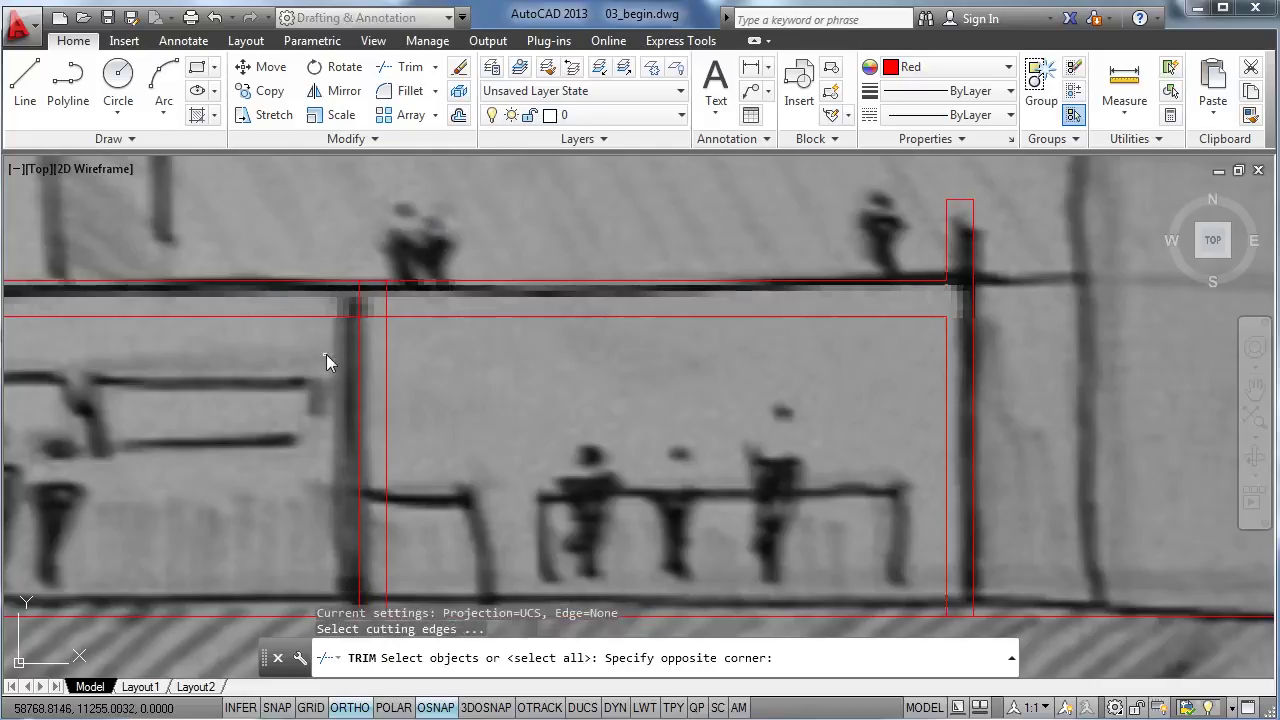
pyautogui.click(431, 250)
pyautogui.press('Return')
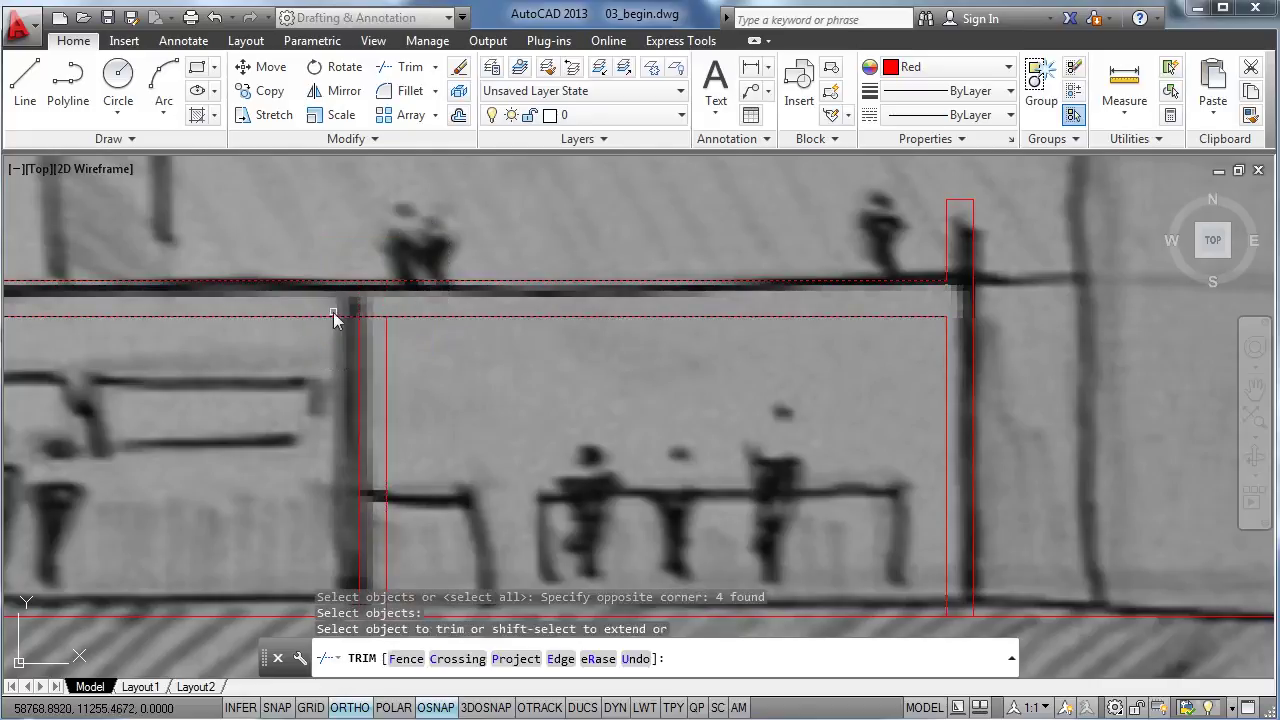
pyautogui.click(335, 312)
pyautogui.click(372, 326)
pyautogui.press('Escape')
pyautogui.moveTo(372, 326); pyautogui.dragTo(897, 319, button='middle')
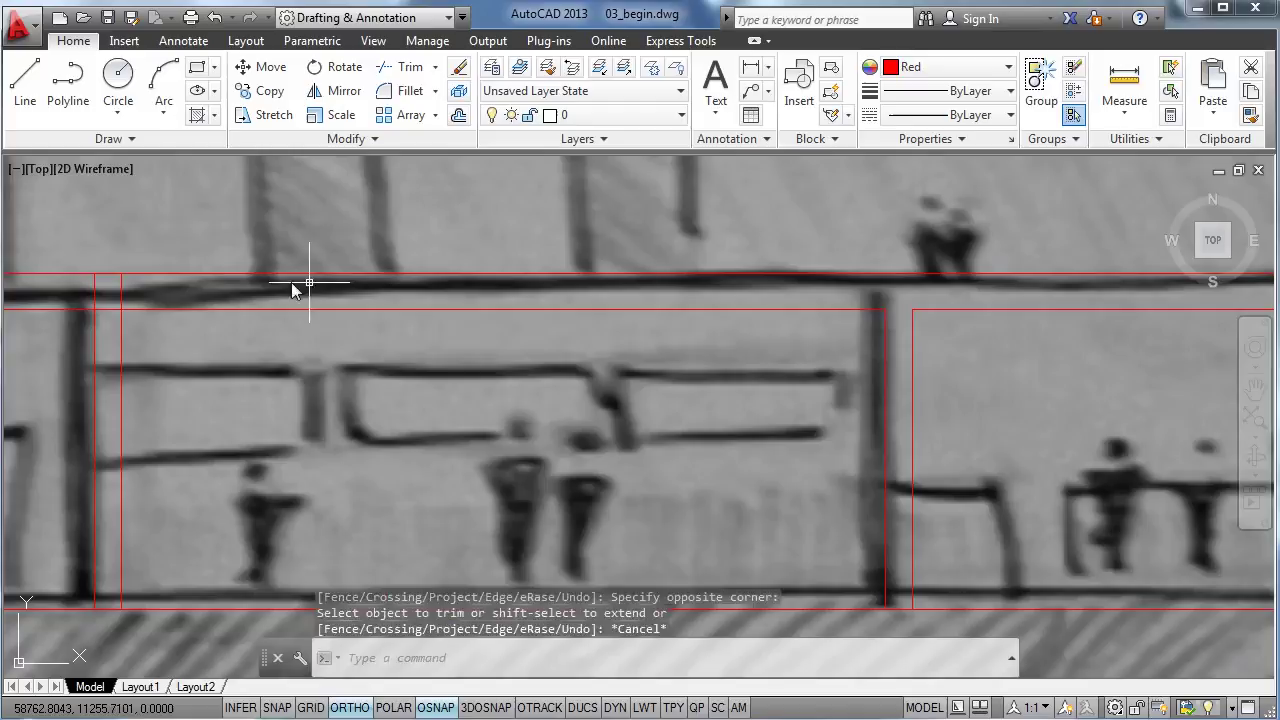
# Step: Trim the wall-top line ends at the far-left wall
pyautogui.press('Return')
pyautogui.click(206, 229)
pyautogui.click(62, 342)
pyautogui.press('Return')
pyautogui.click(86, 297)
pyautogui.click(106, 294)
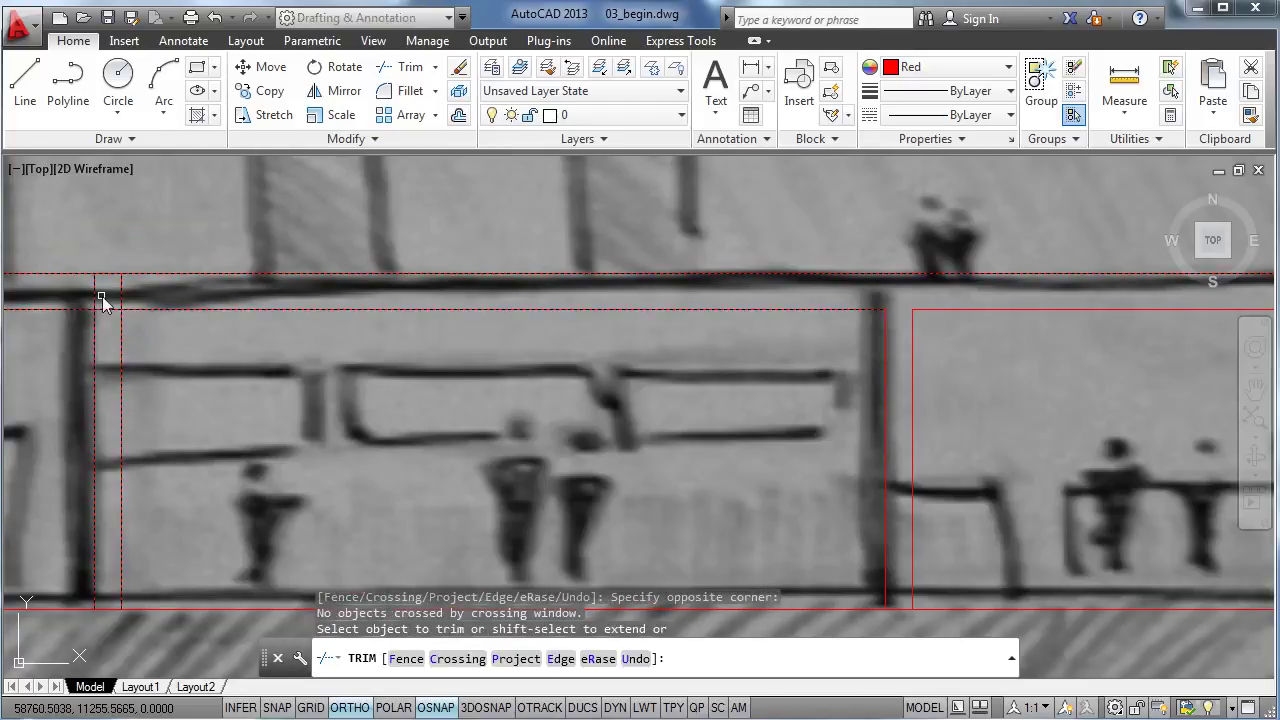
pyautogui.click(97, 295)
pyautogui.click(108, 318)
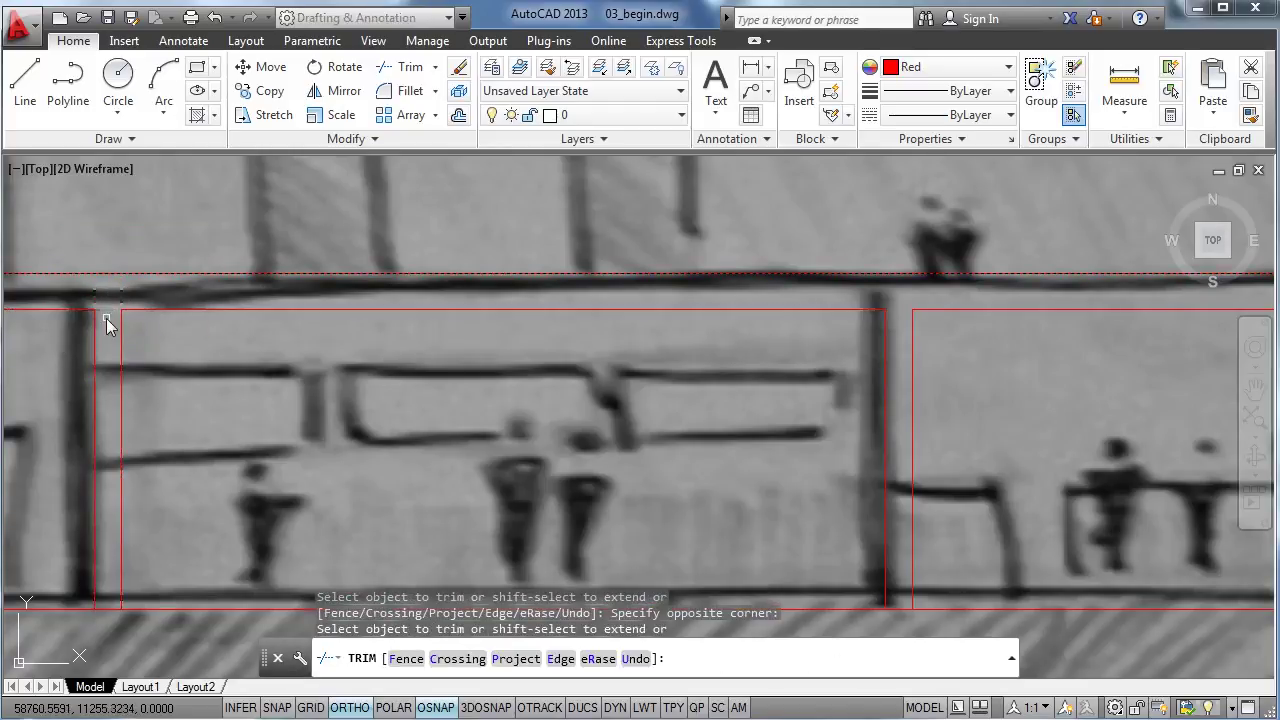
pyautogui.moveTo(108, 318); pyautogui.dragTo(487, 310, button='middle')
pyautogui.press('Escape')
pyautogui.press('Return')
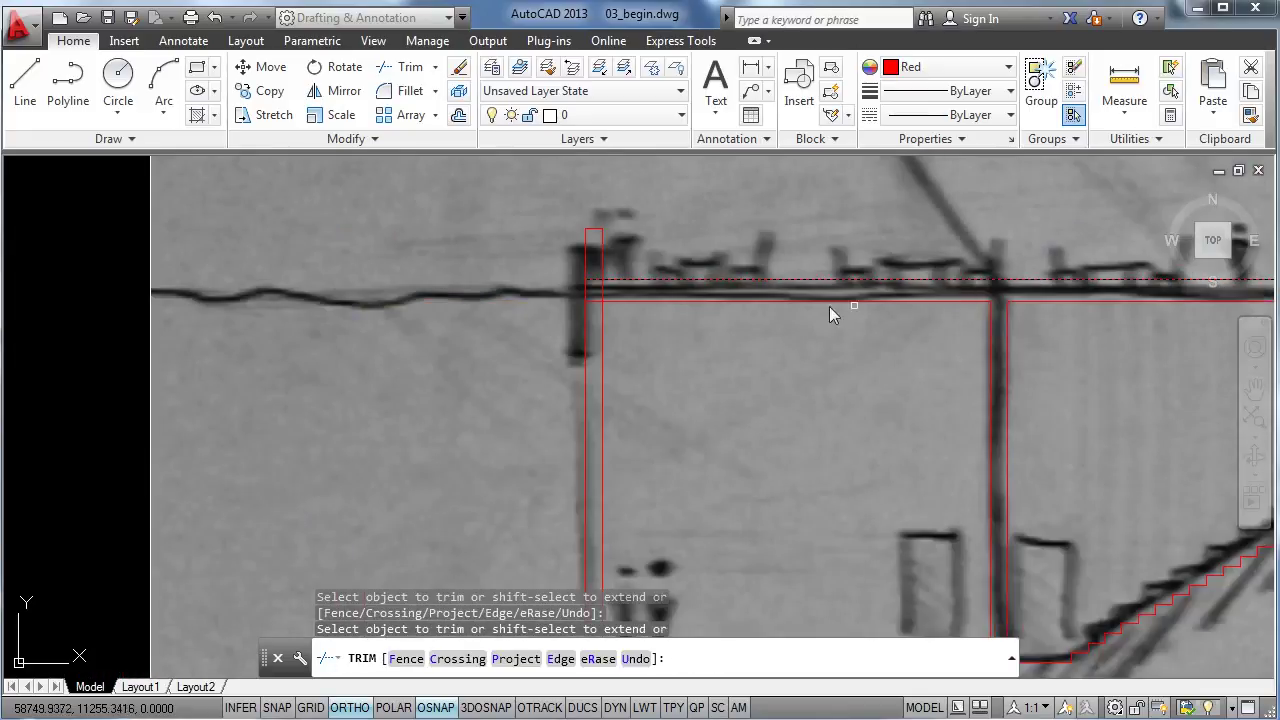
pyautogui.press('Escape')
# Step: Trim the horizontal stubs and vertical segments at the left wall top into a clean corner
pyautogui.moveTo(623, 286); pyautogui.dragTo(452, 323, button='middle')
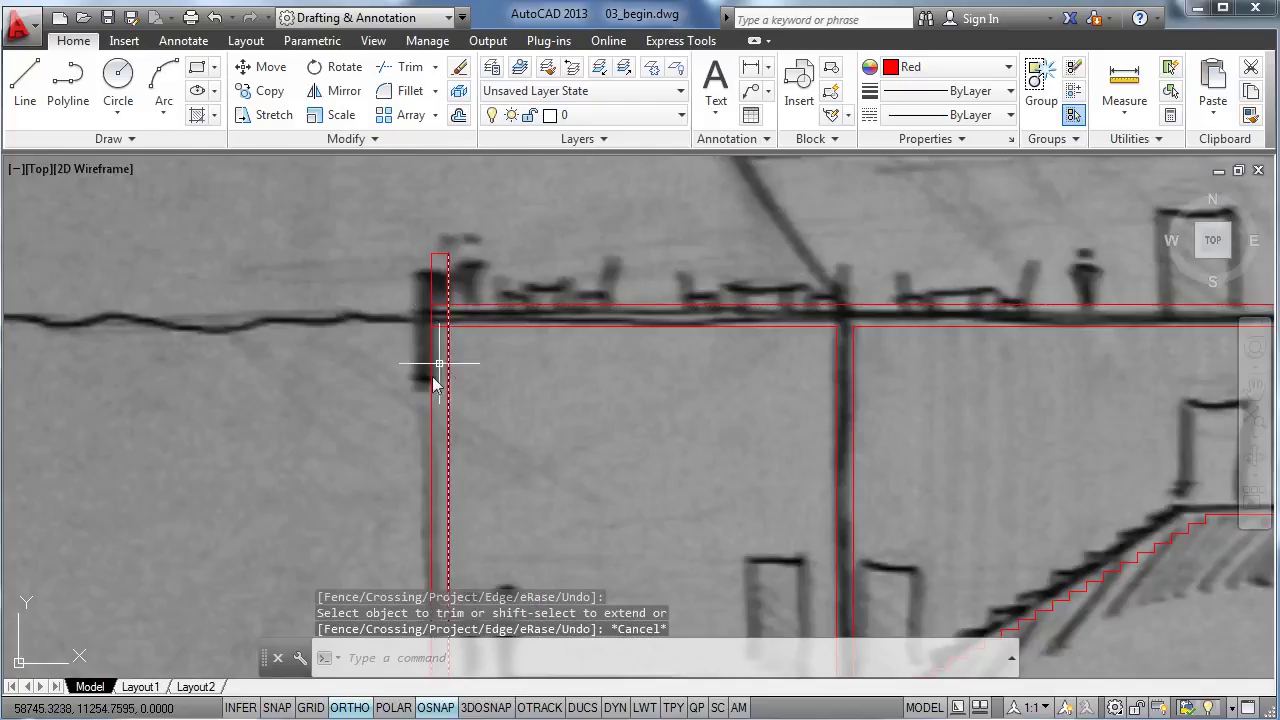
pyautogui.scroll(2, 390, 400)
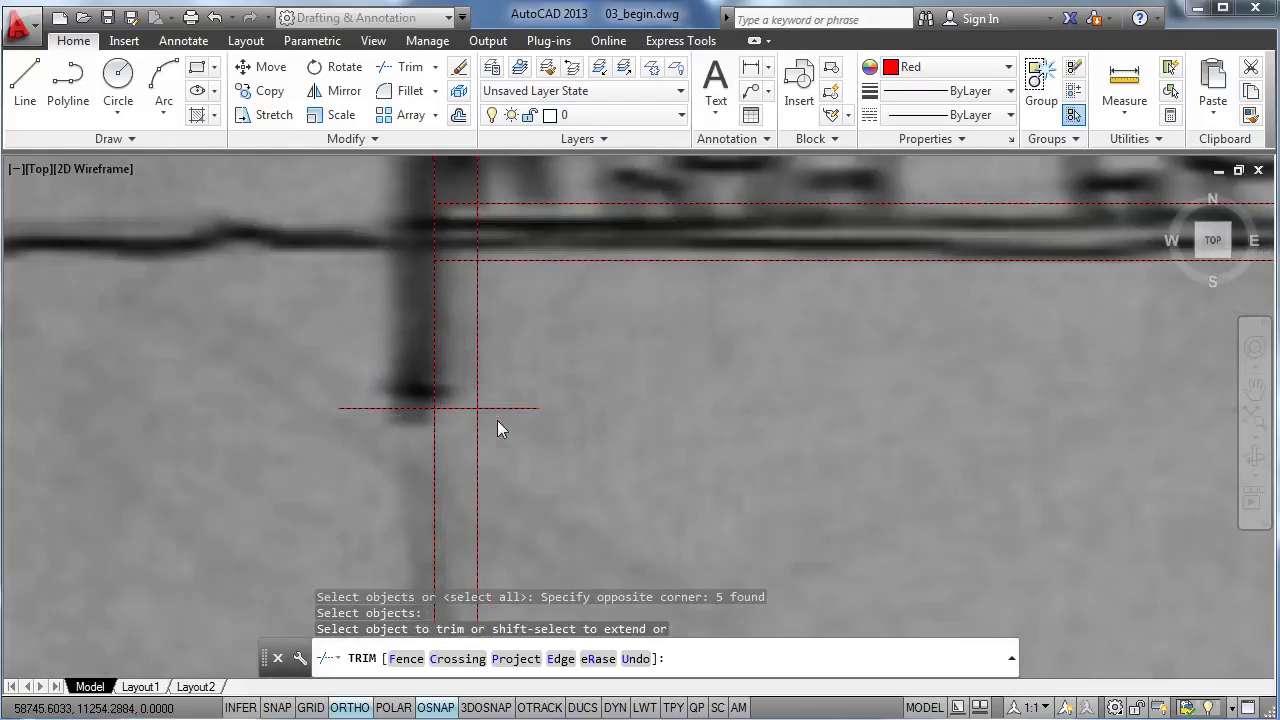
pyautogui.click(502, 429)
pyautogui.click(515, 400)
pyautogui.click(494, 434)
pyautogui.click(468, 442)
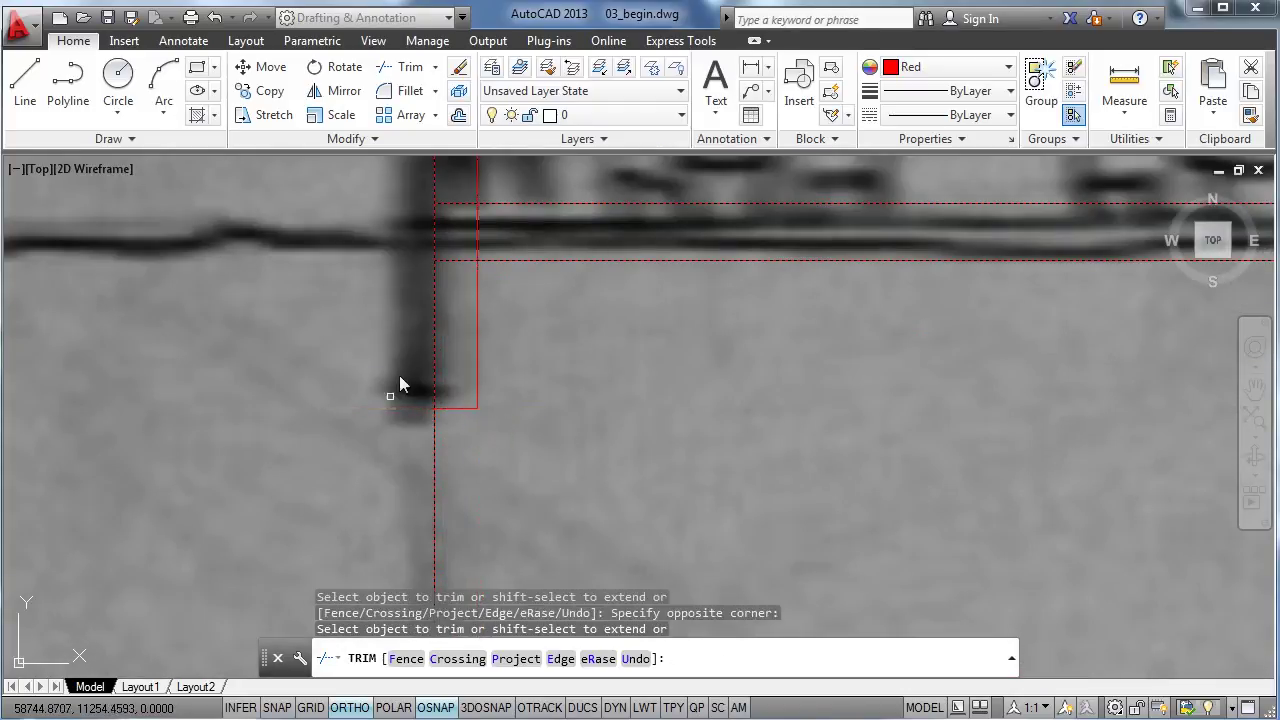
pyautogui.click(466, 194)
pyautogui.click(444, 286)
pyautogui.click(494, 245)
pyautogui.click(465, 235)
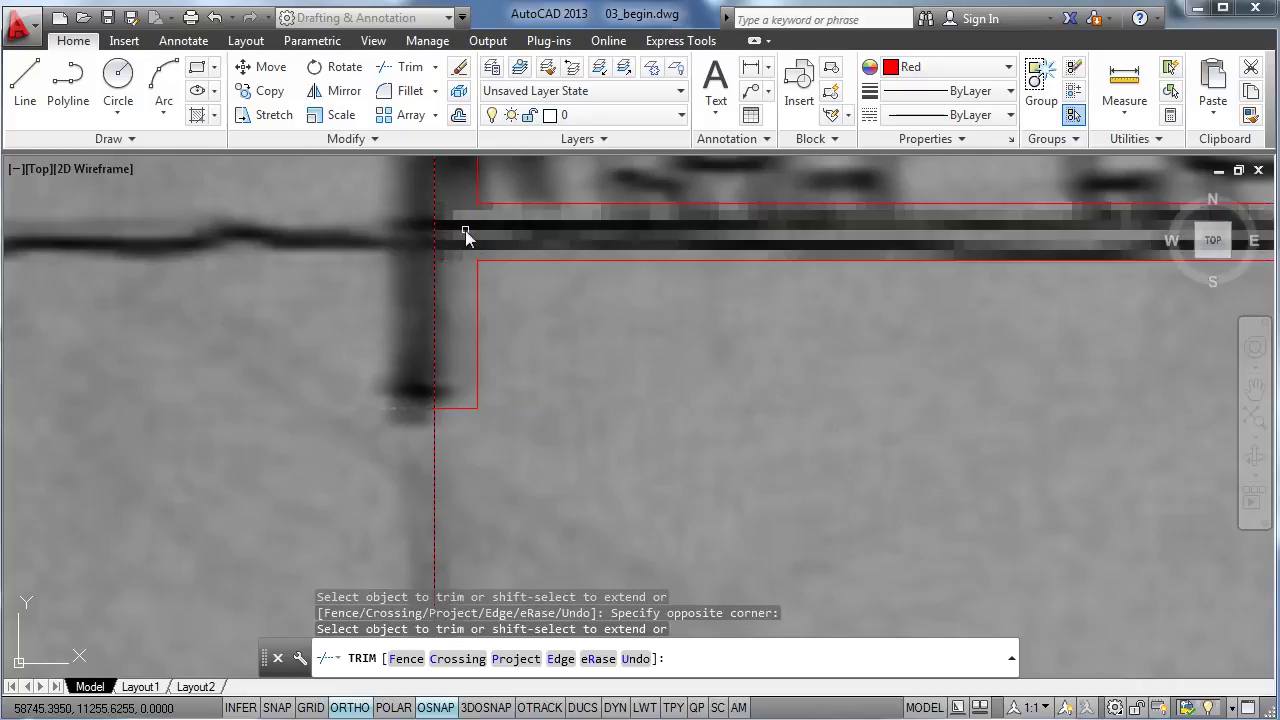
pyautogui.scroll(-10, 465, 235)
pyautogui.press('Escape')
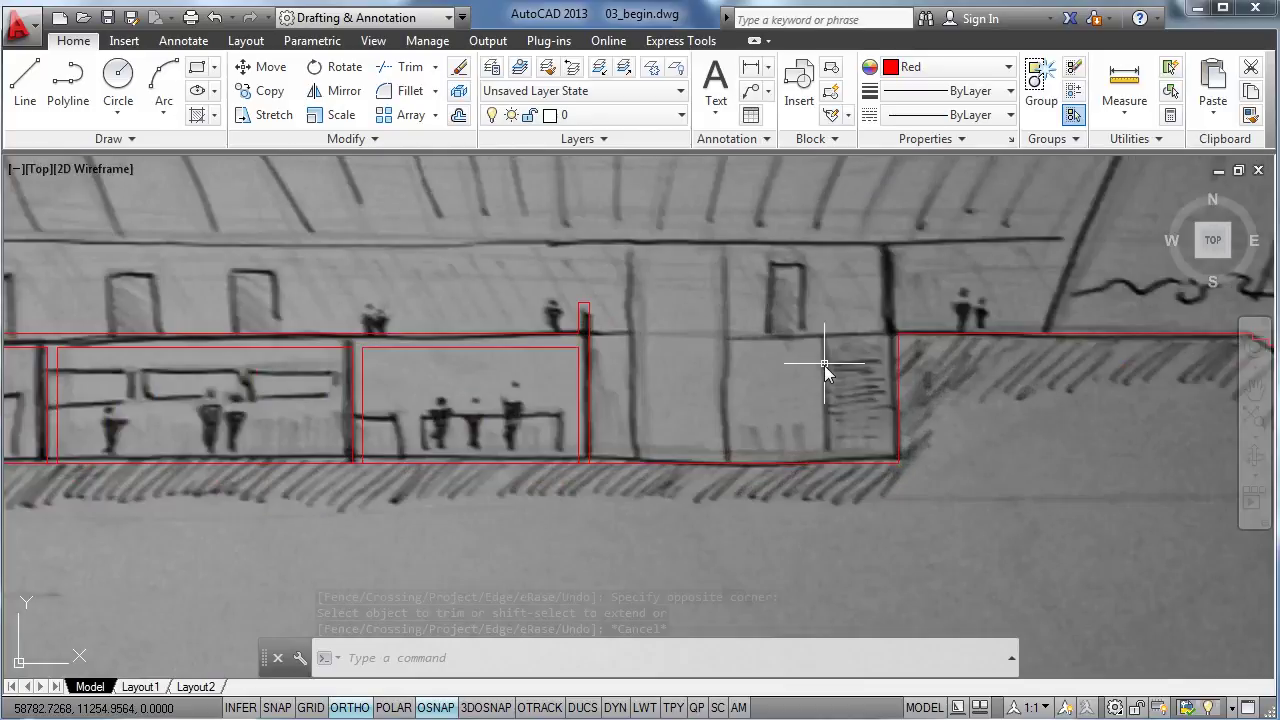
# Step: Draw a 2.2-unit polyline top edge from the wall corner and a vertical side down to the floor
pyautogui.scroll(2, 824, 370)
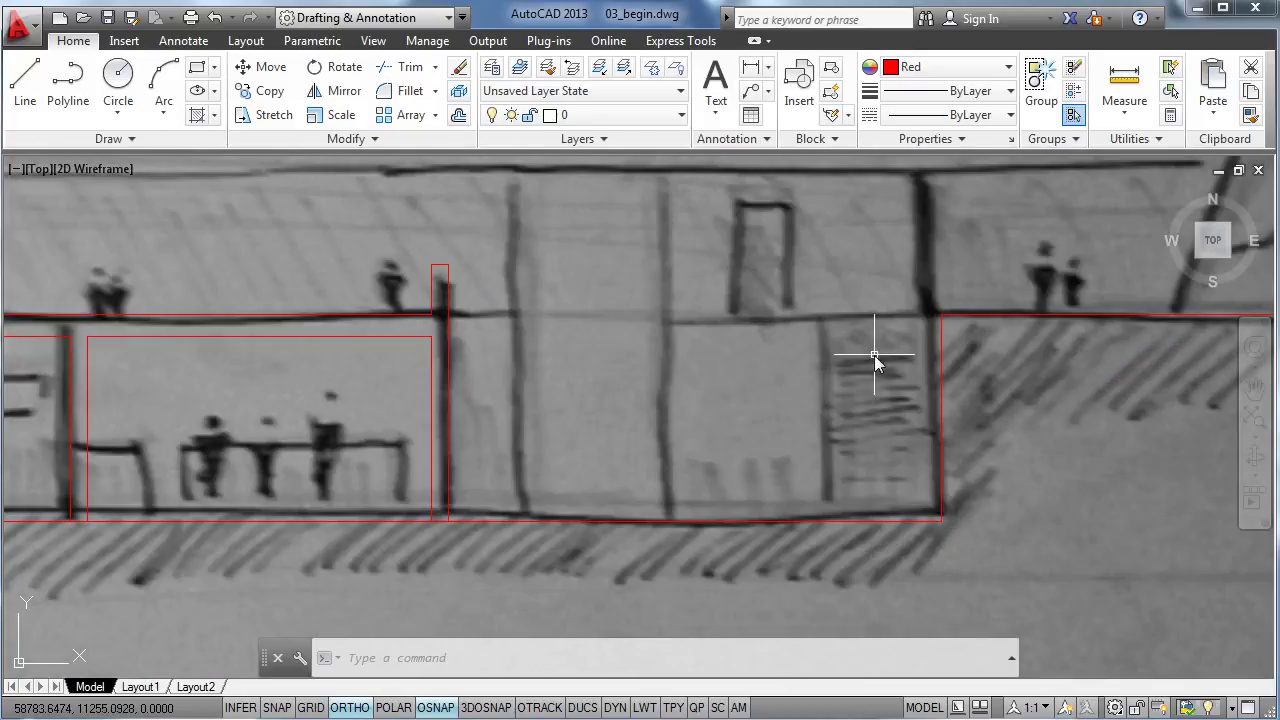
pyautogui.write('pl')
pyautogui.press('Return')
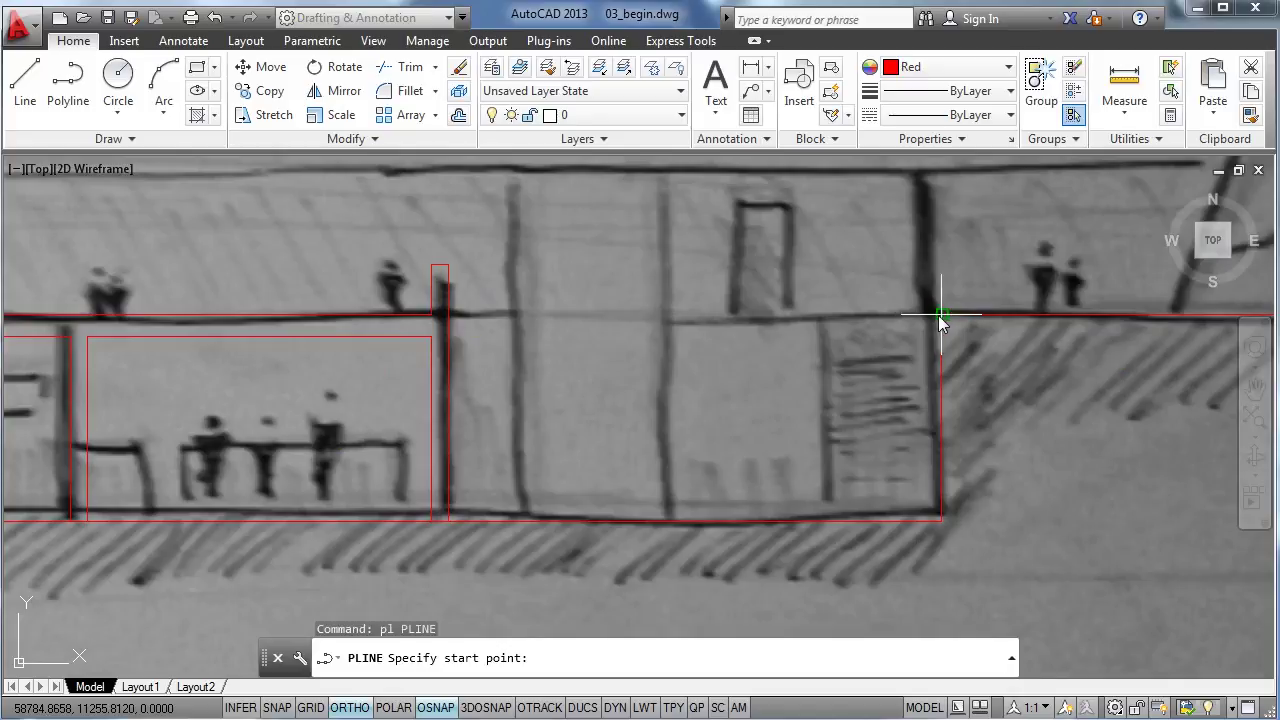
pyautogui.click(940, 318)
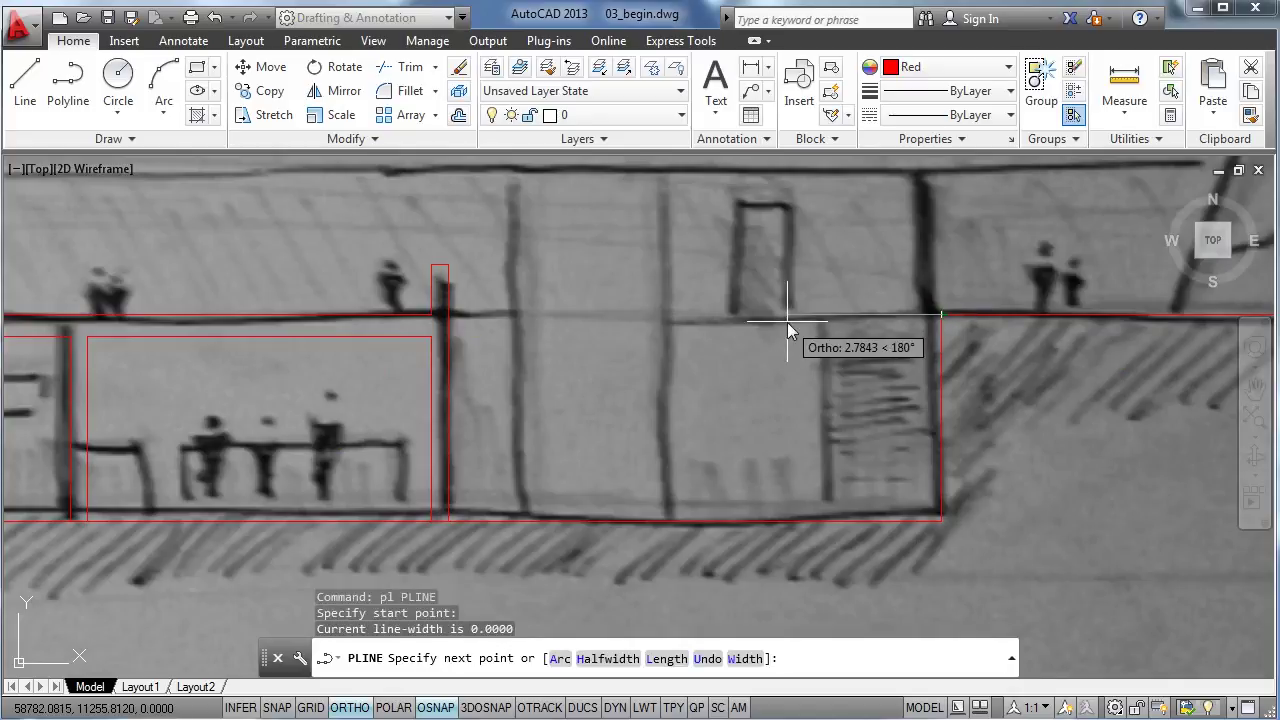
pyautogui.write('2.2')
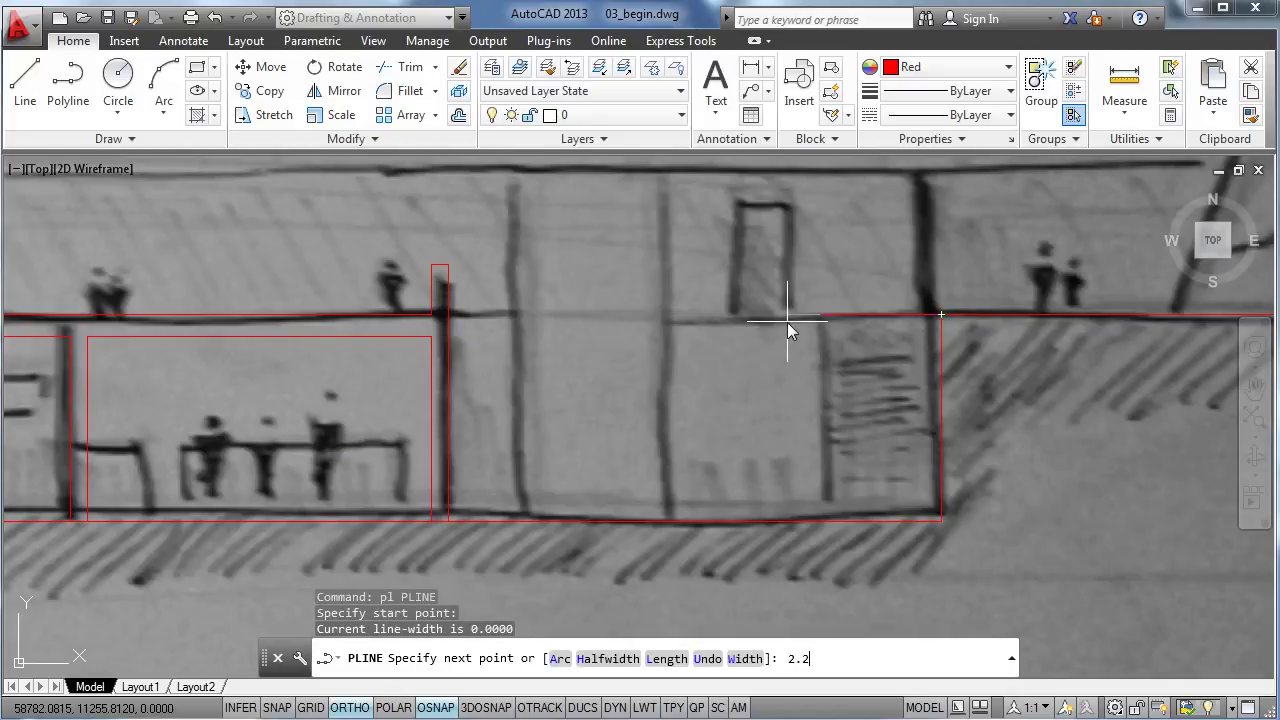
pyautogui.press('Return')
pyautogui.press('Escape')
pyautogui.press('Return')
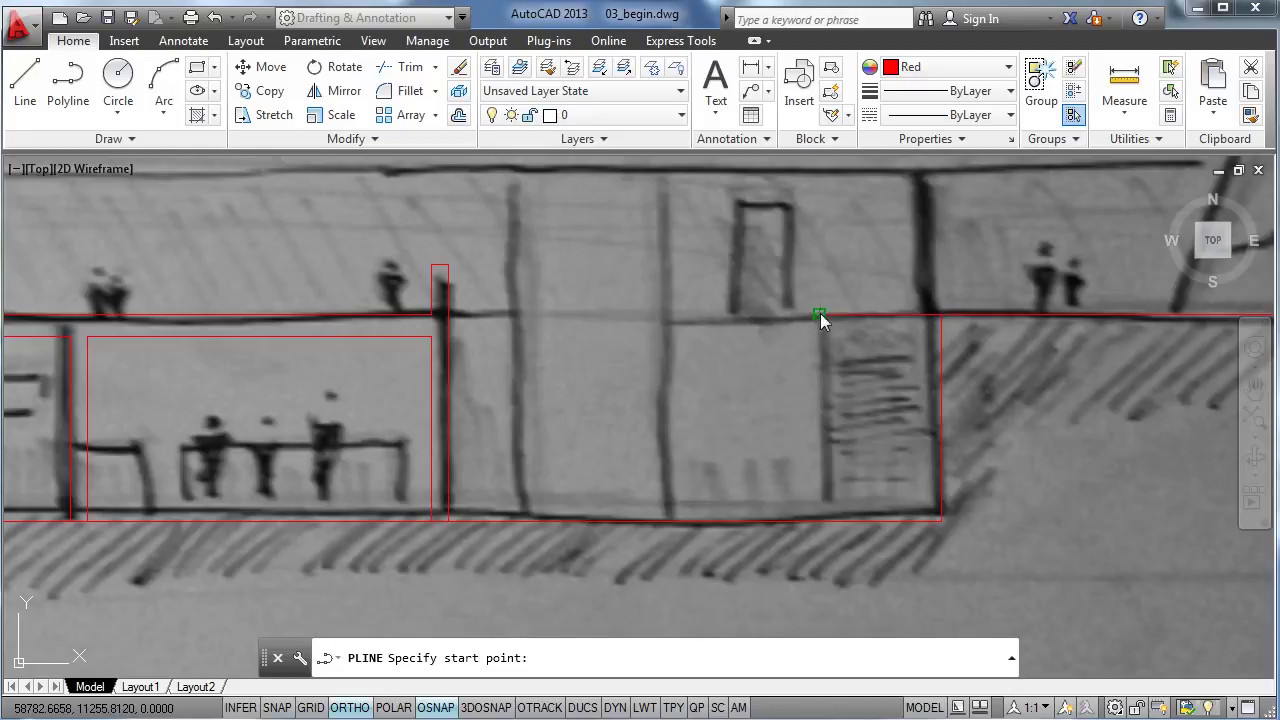
pyautogui.click(820, 318)
pyautogui.click(820, 518)
pyautogui.press('Escape')
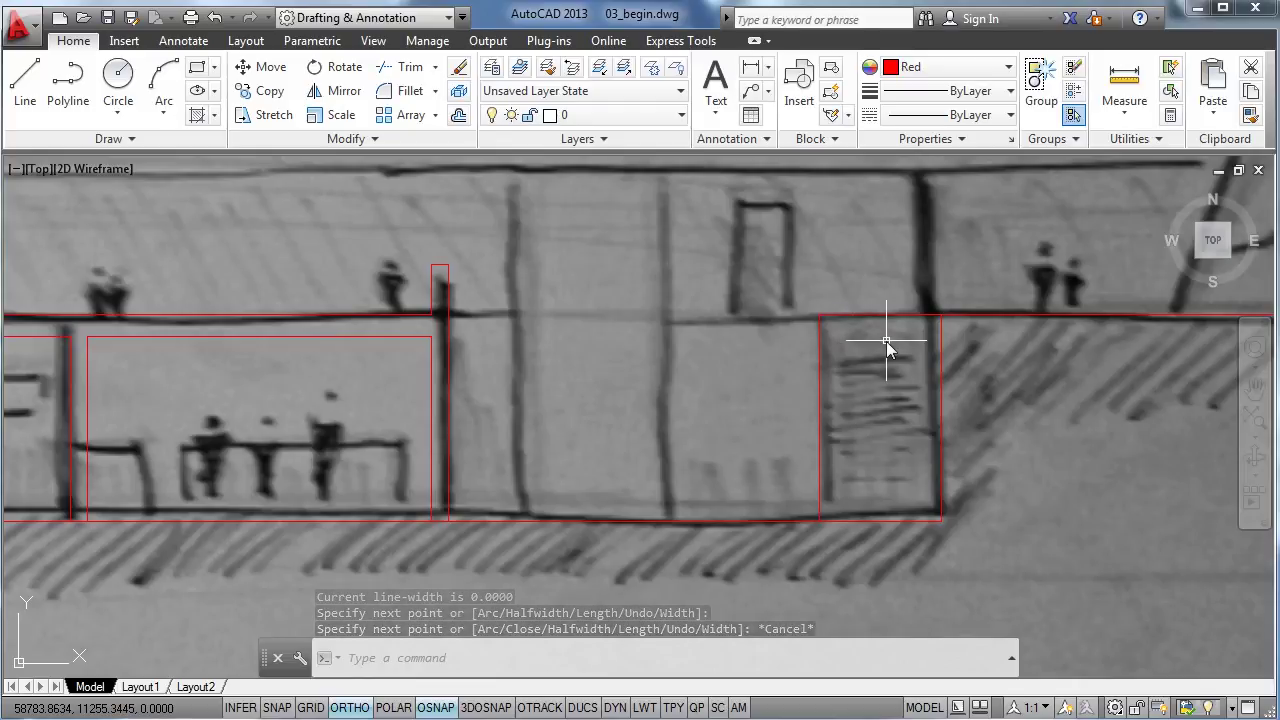
# Step: Offset the box's top edge downward in 0.17 steps to add the first tread lines
pyautogui.write('O')
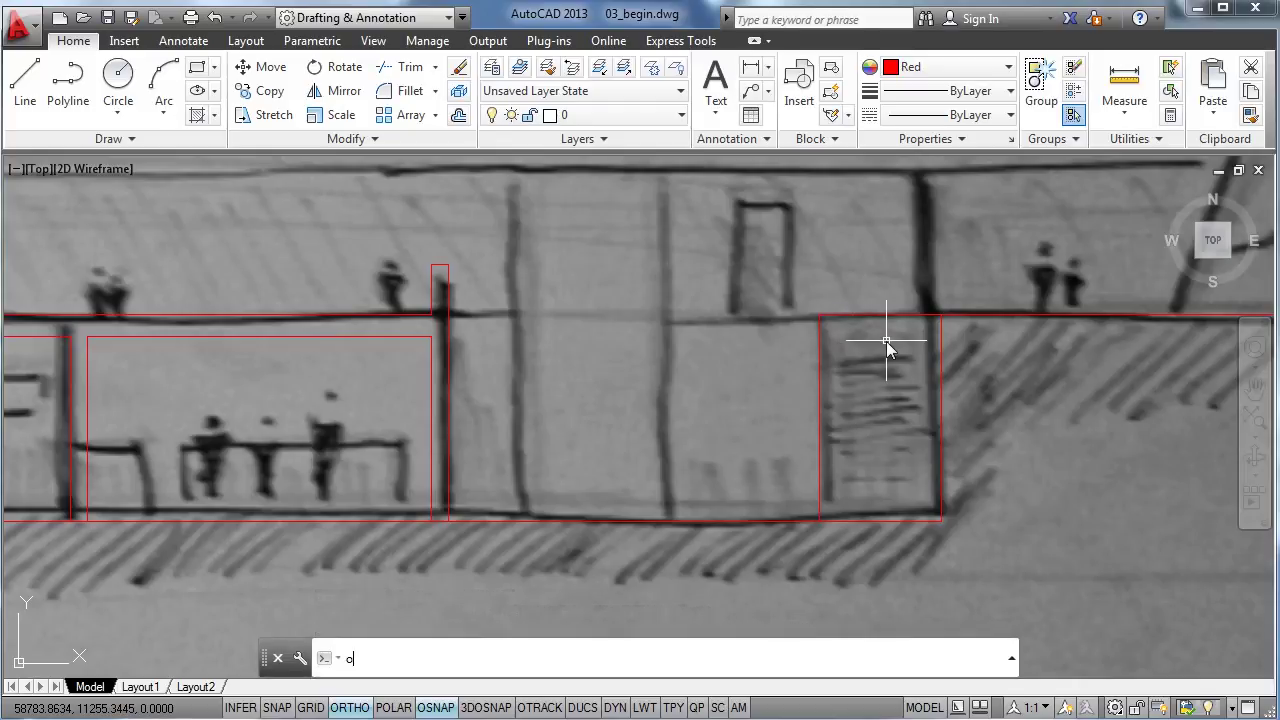
pyautogui.press('Return')
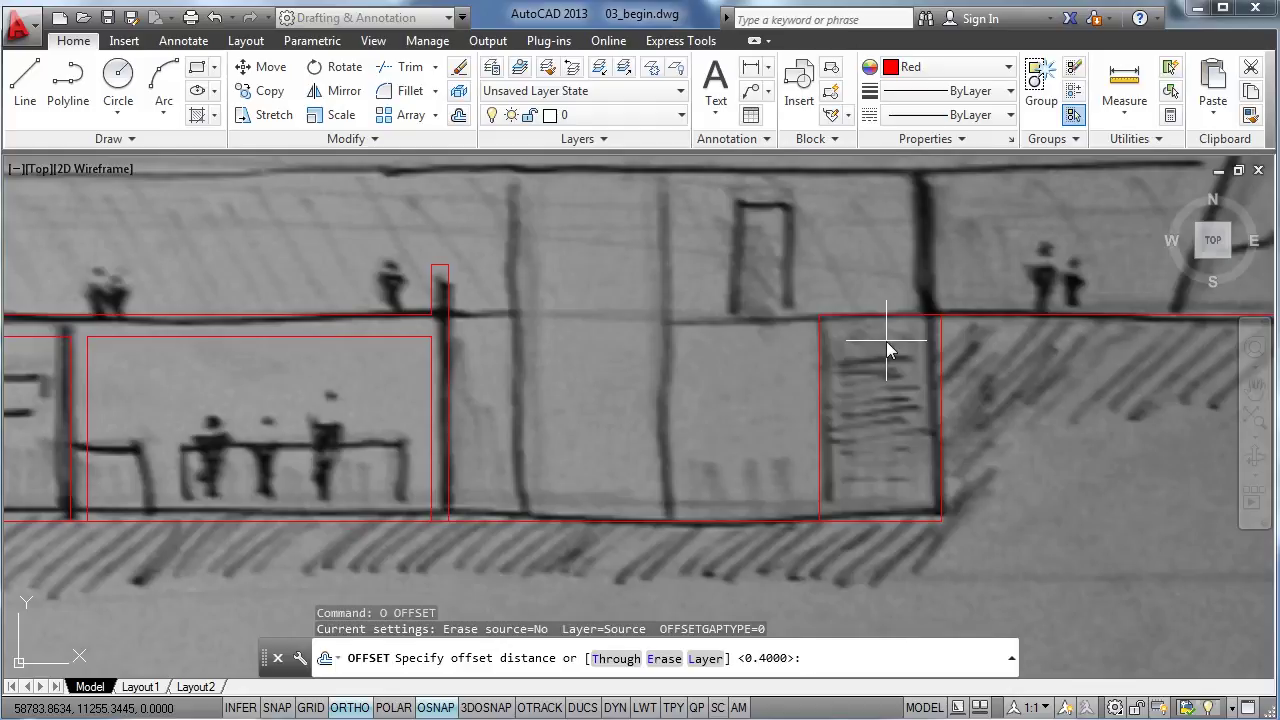
pyautogui.write('.17')
pyautogui.press('Return')
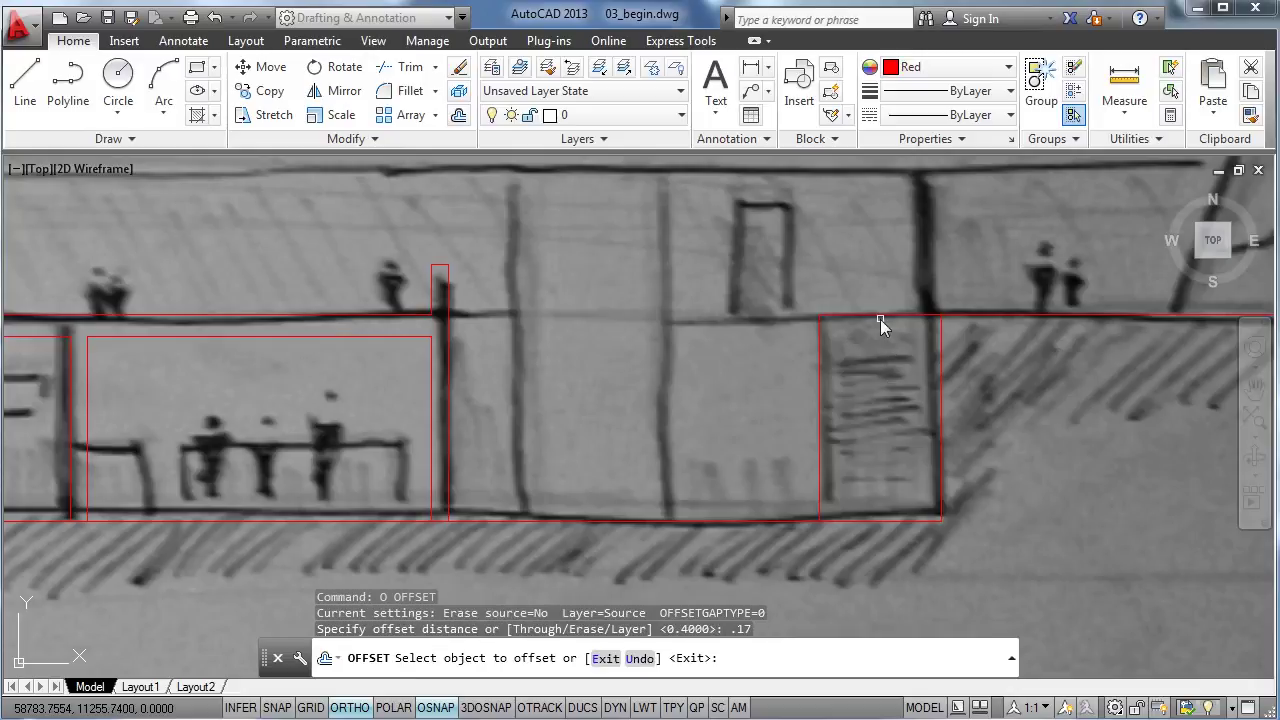
pyautogui.click(879, 318)
pyautogui.click(879, 317)
pyautogui.click(879, 352)
pyautogui.scroll(2, 879, 352)
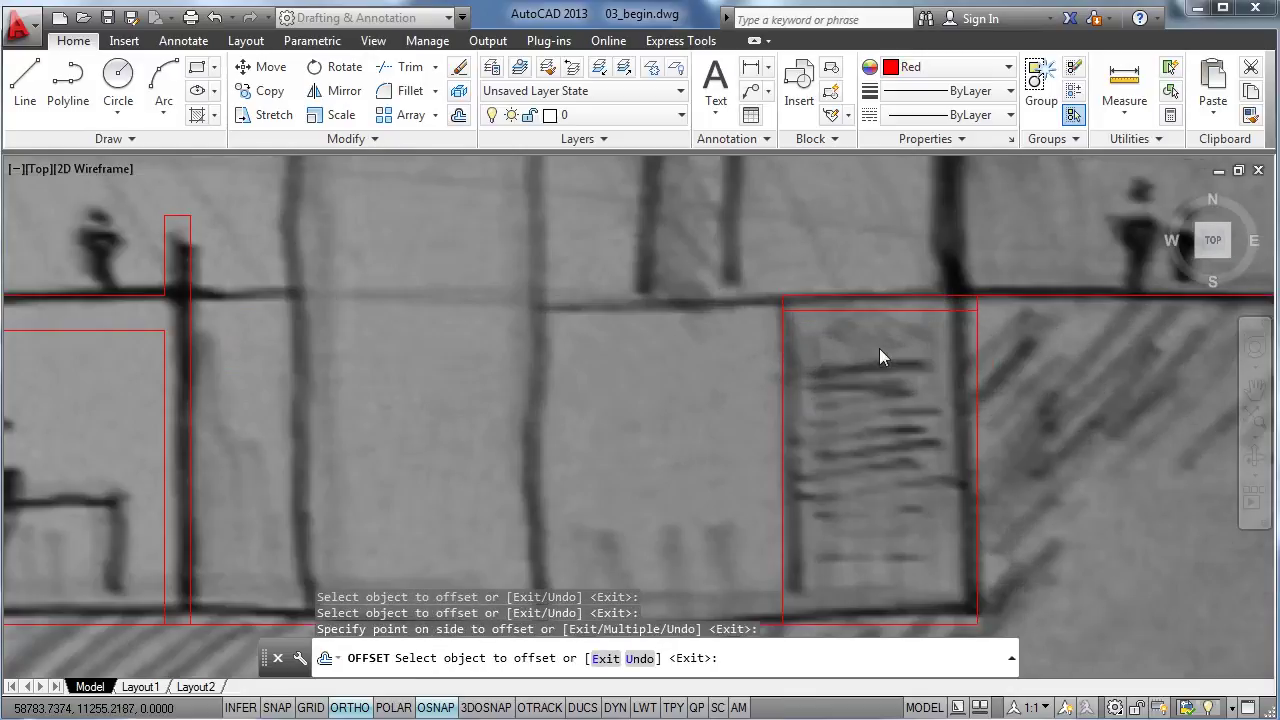
pyautogui.click(890, 310)
pyautogui.click(891, 327)
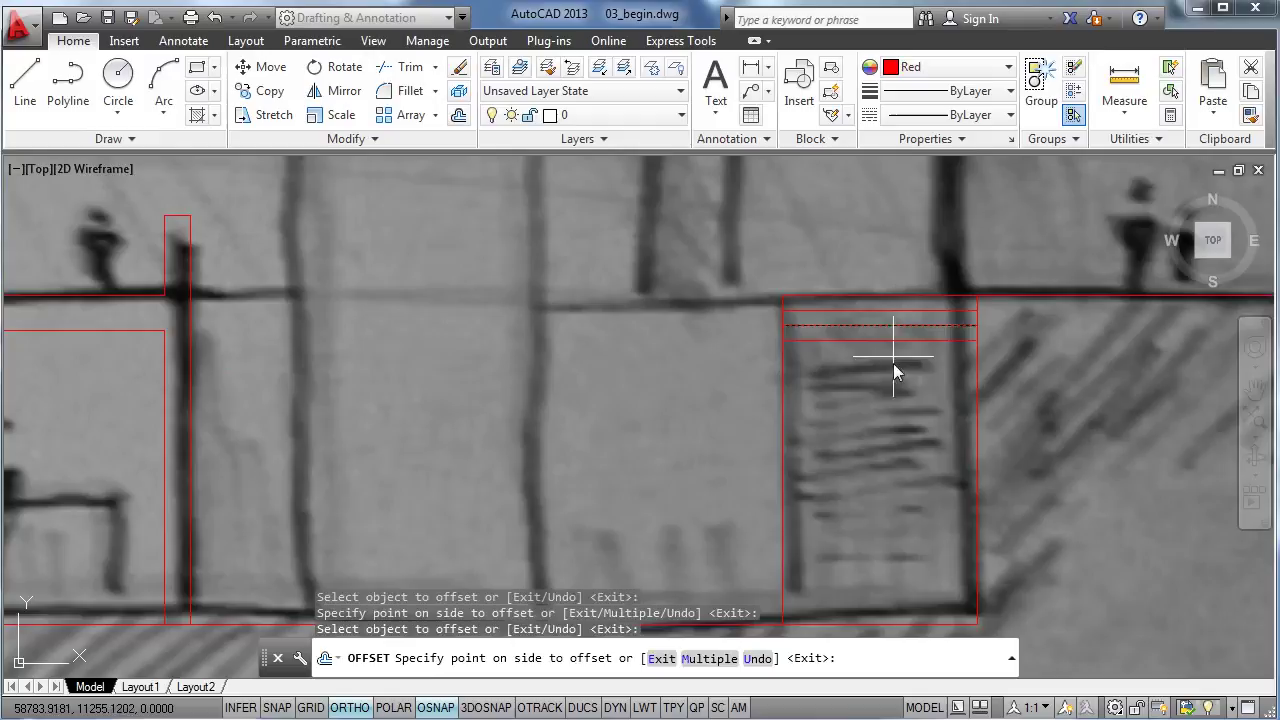
pyautogui.click(893, 360)
pyautogui.click(898, 341)
pyautogui.click(895, 372)
pyautogui.click(896, 355)
pyautogui.click(895, 375)
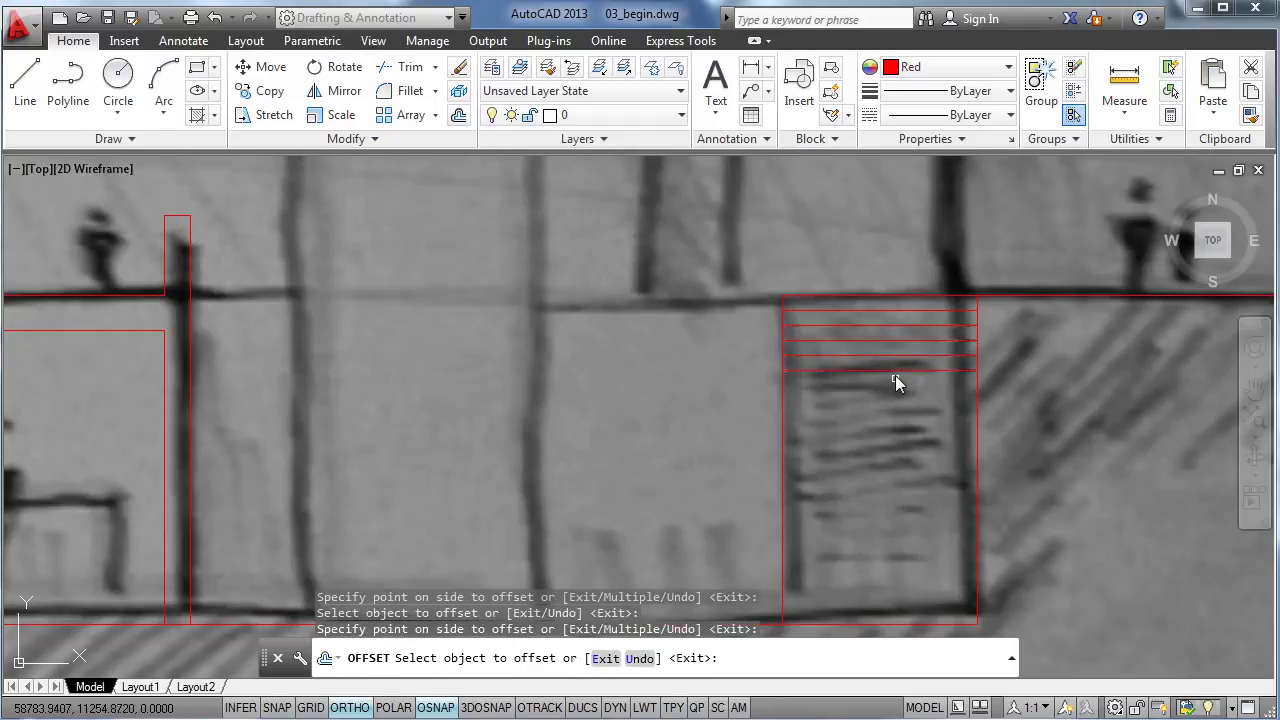
pyautogui.click(894, 372)
# Step: Keep offsetting the lowest line 0.17 downward until the lines reach the floor
pyautogui.click(896, 383)
pyautogui.click(893, 391)
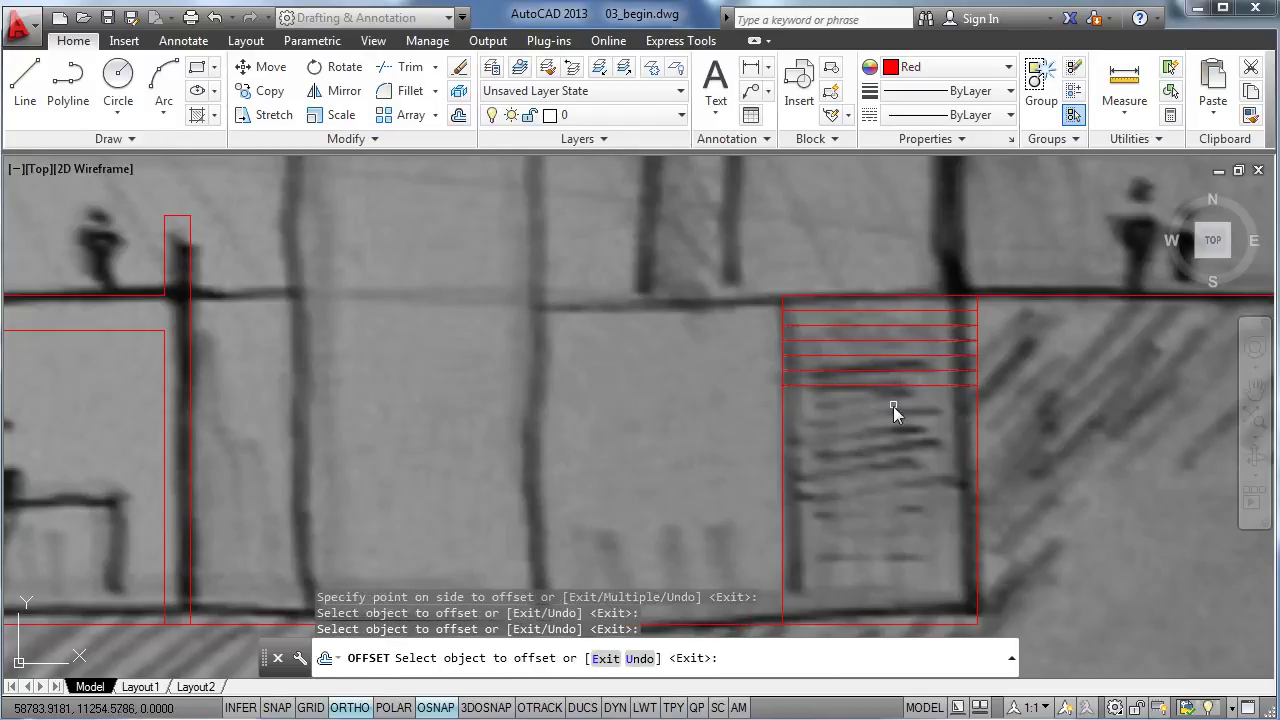
pyautogui.click(893, 406)
pyautogui.click(893, 385)
pyautogui.click(892, 397)
pyautogui.click(890, 401)
pyautogui.click(895, 414)
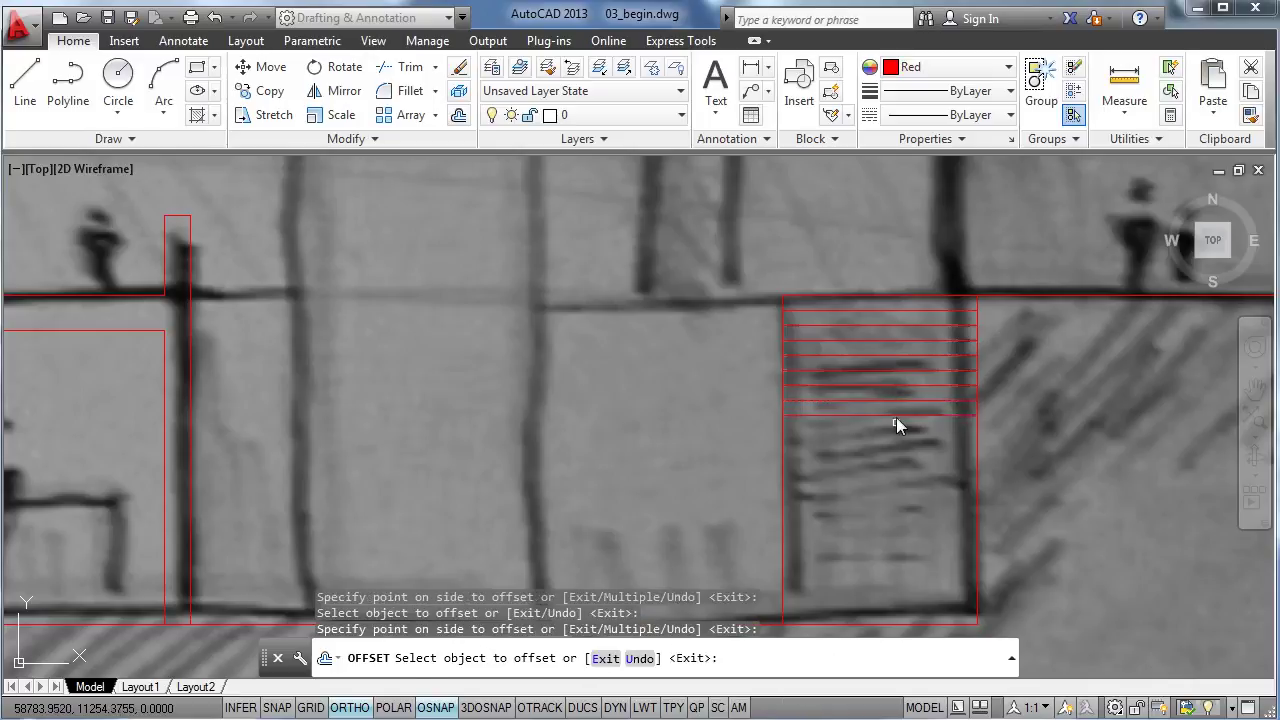
pyautogui.click(894, 416)
pyautogui.click(896, 424)
pyautogui.click(899, 431)
pyautogui.click(901, 447)
pyautogui.click(902, 472)
pyautogui.click(901, 460)
pyautogui.click(899, 484)
pyautogui.click(899, 475)
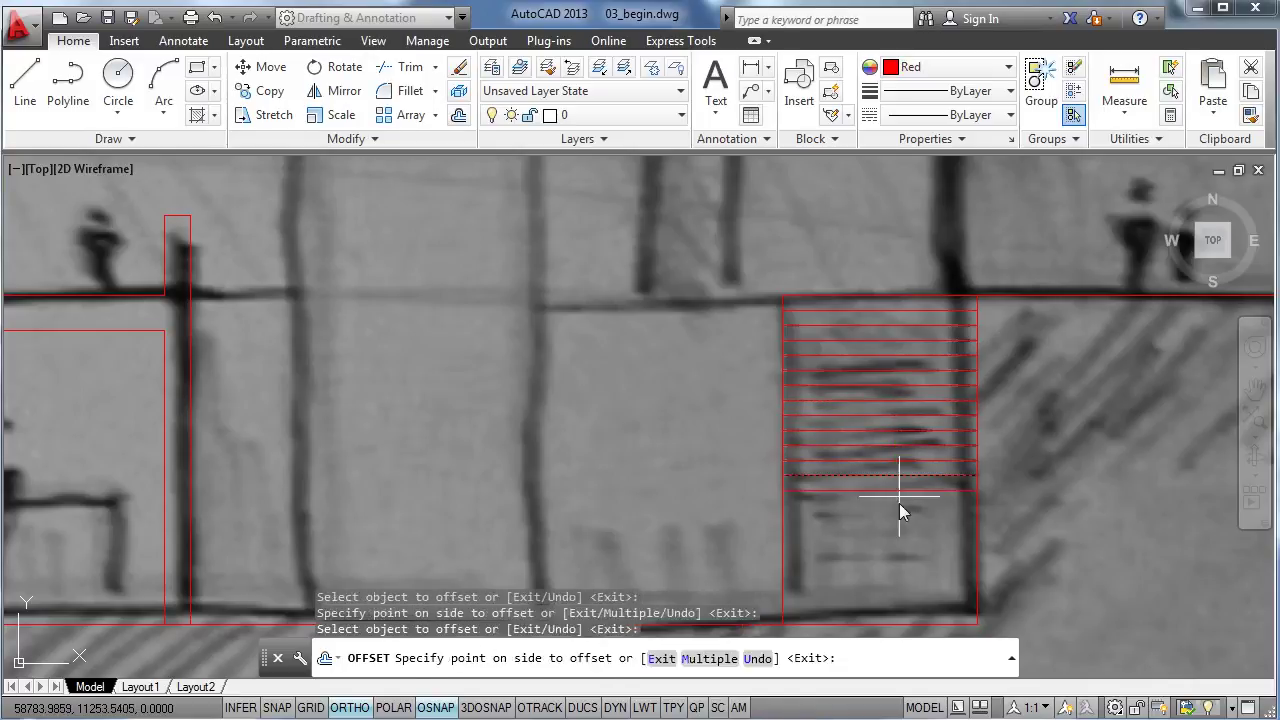
pyautogui.click(899, 498)
pyautogui.click(899, 494)
pyautogui.click(901, 513)
pyautogui.click(900, 510)
pyautogui.click(899, 520)
pyautogui.click(900, 530)
pyautogui.click(902, 537)
pyautogui.click(906, 560)
pyautogui.click(909, 552)
pyautogui.click(910, 574)
pyautogui.click(910, 566)
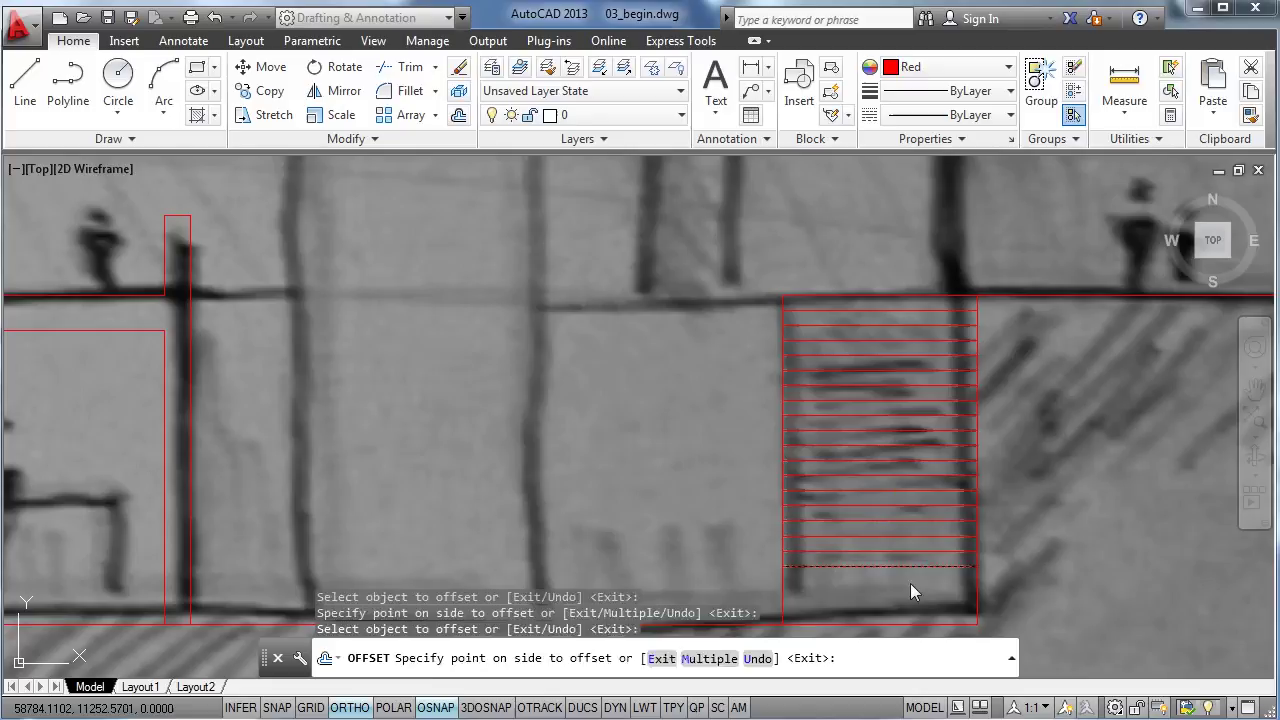
pyautogui.click(910, 583)
pyautogui.click(910, 580)
pyautogui.click(912, 601)
pyautogui.click(913, 598)
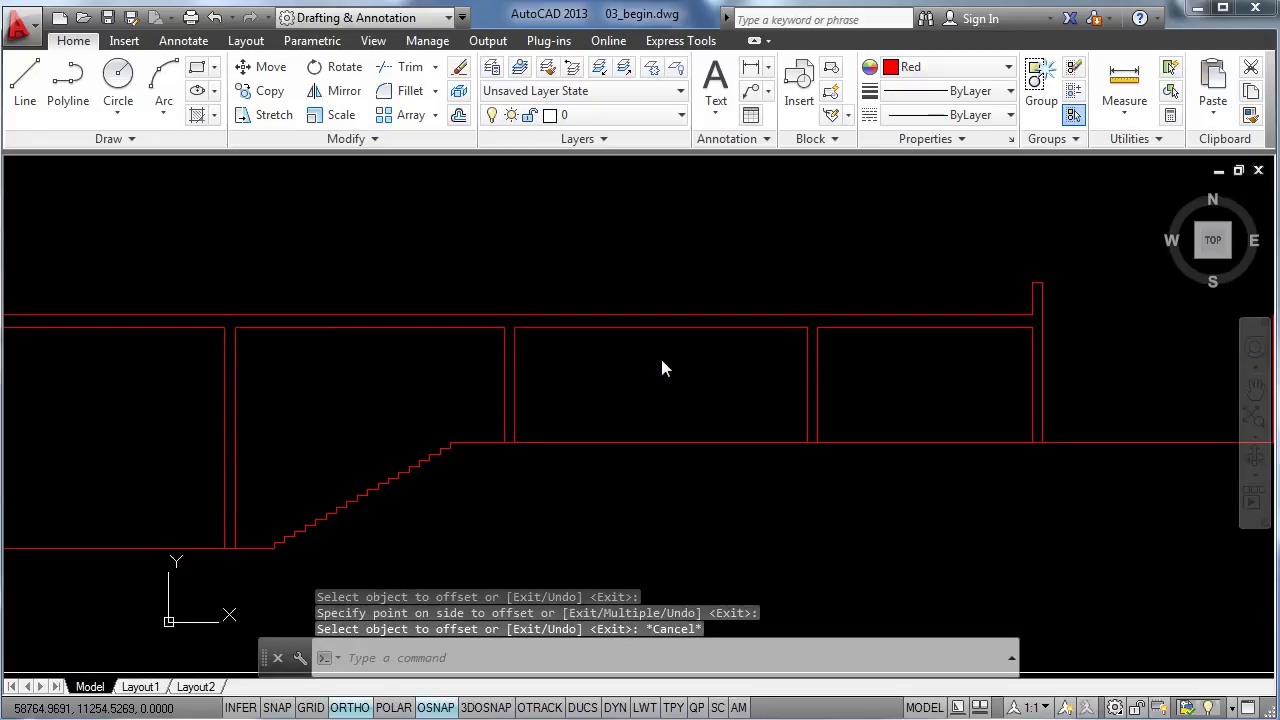
pyautogui.scroll(2, 250, 530)
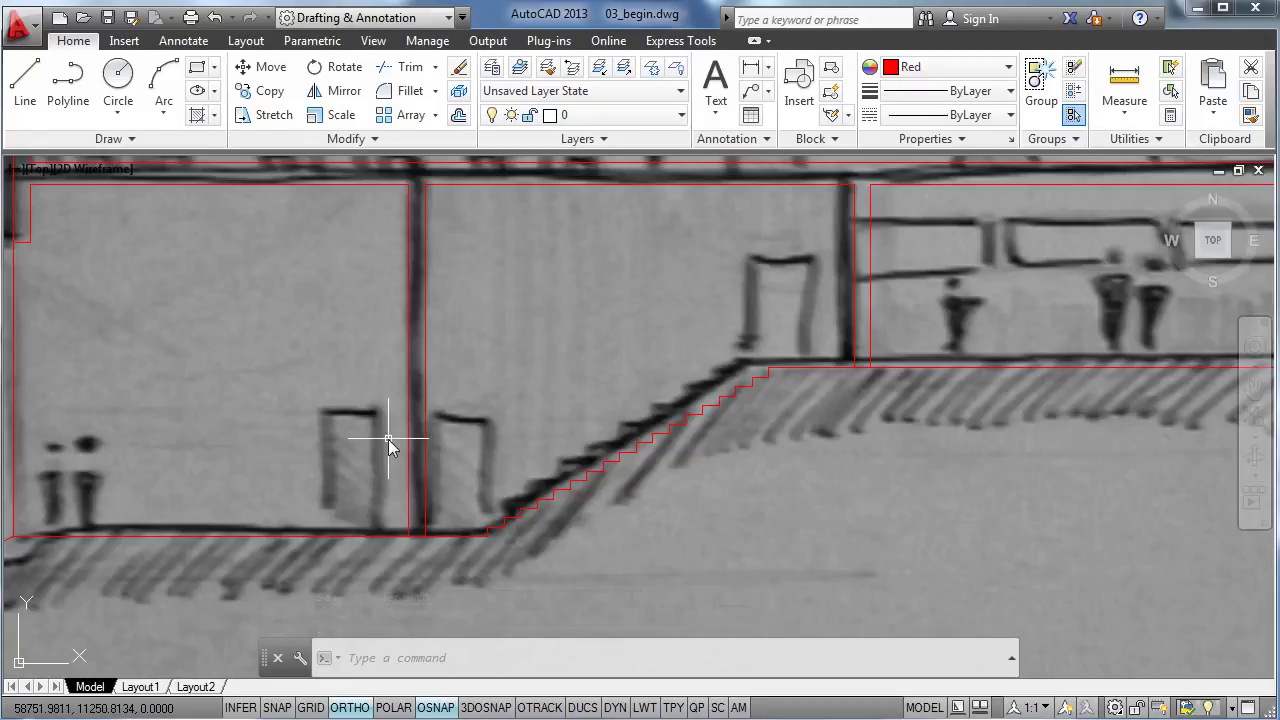
# Step: Start a polyline at the wall base and draw the door side 2.5 units up
pyautogui.write('p')
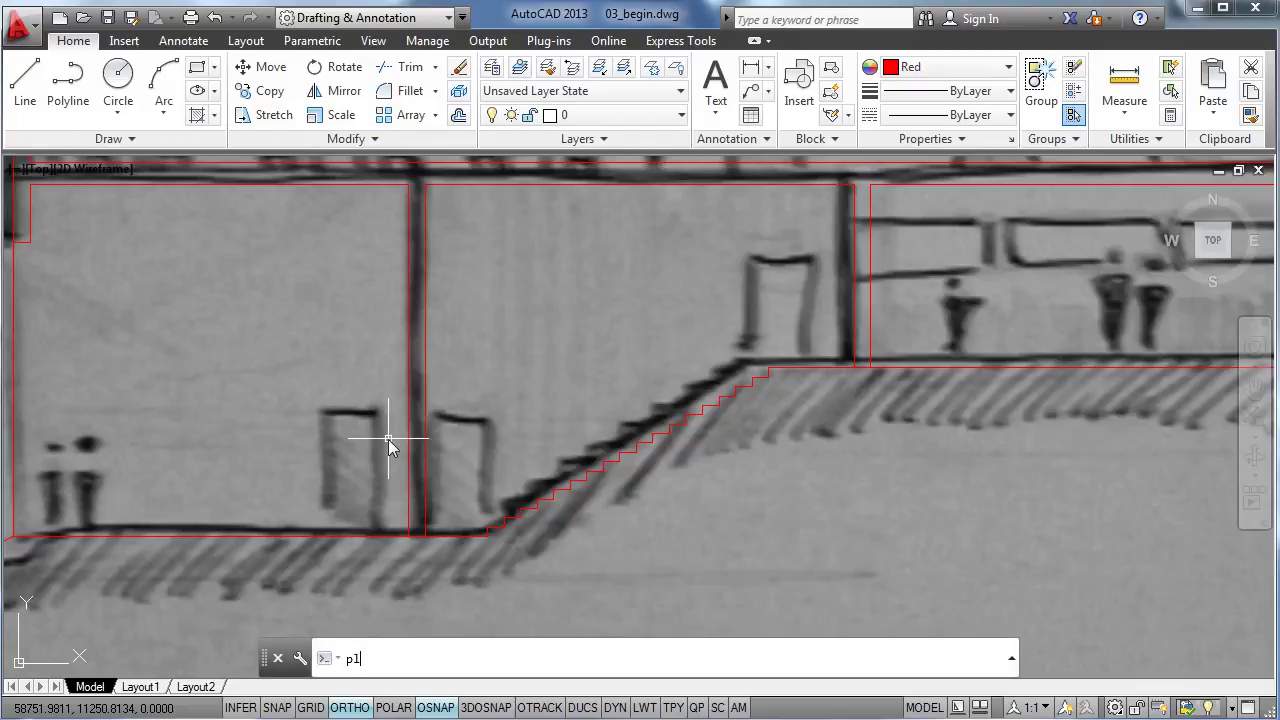
pyautogui.write('l')
pyautogui.press('Return')
pyautogui.scroll(2, 380, 535)
pyautogui.click(422, 538)
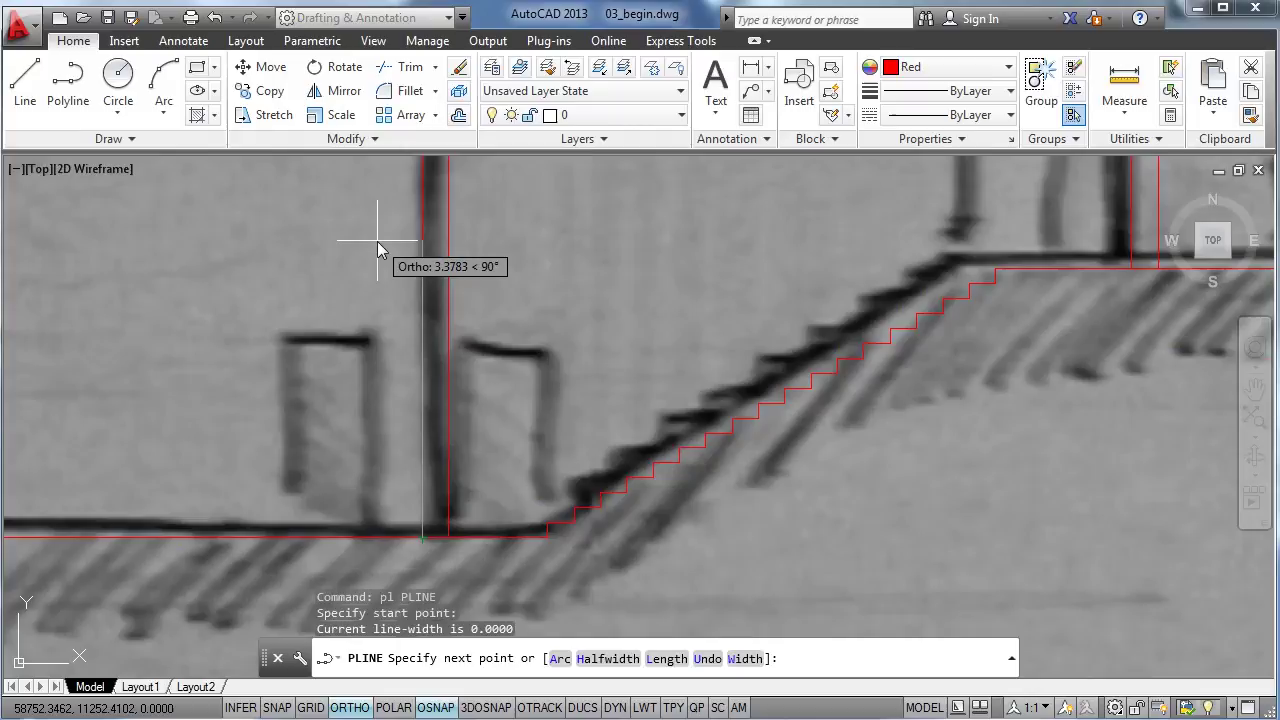
pyautogui.write('2')
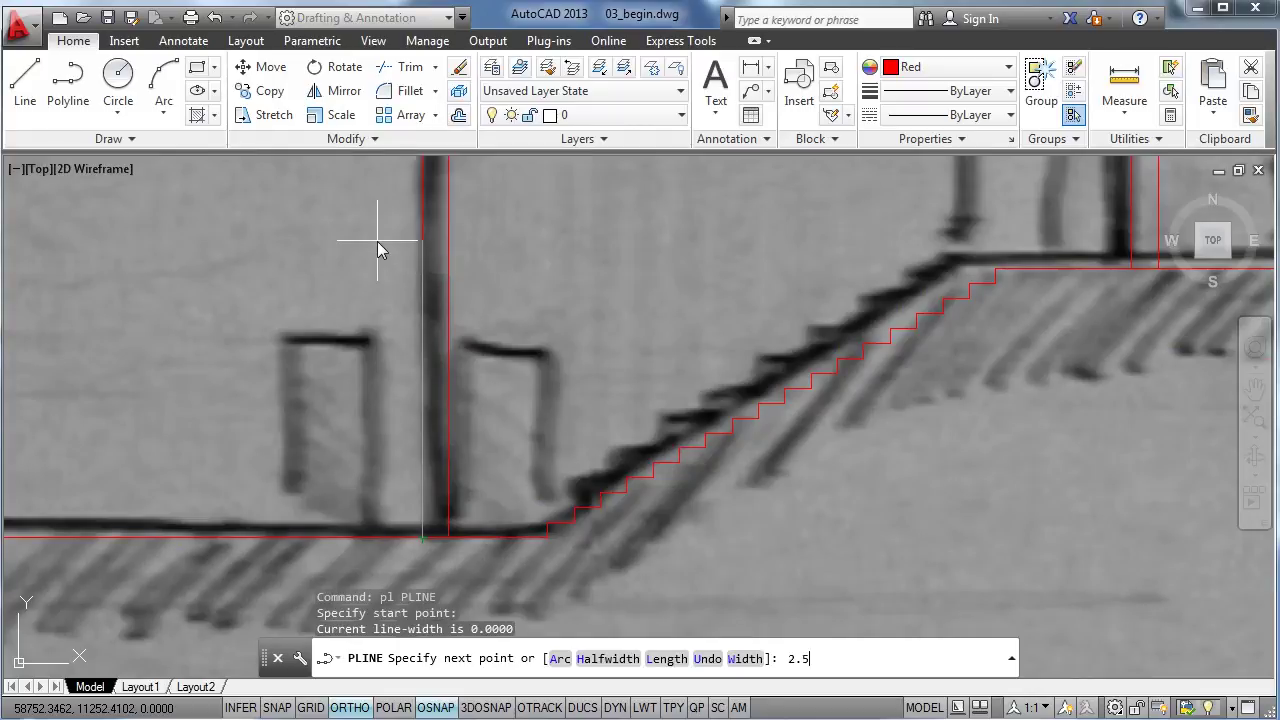
pyautogui.write('.5')
pyautogui.press('Return')
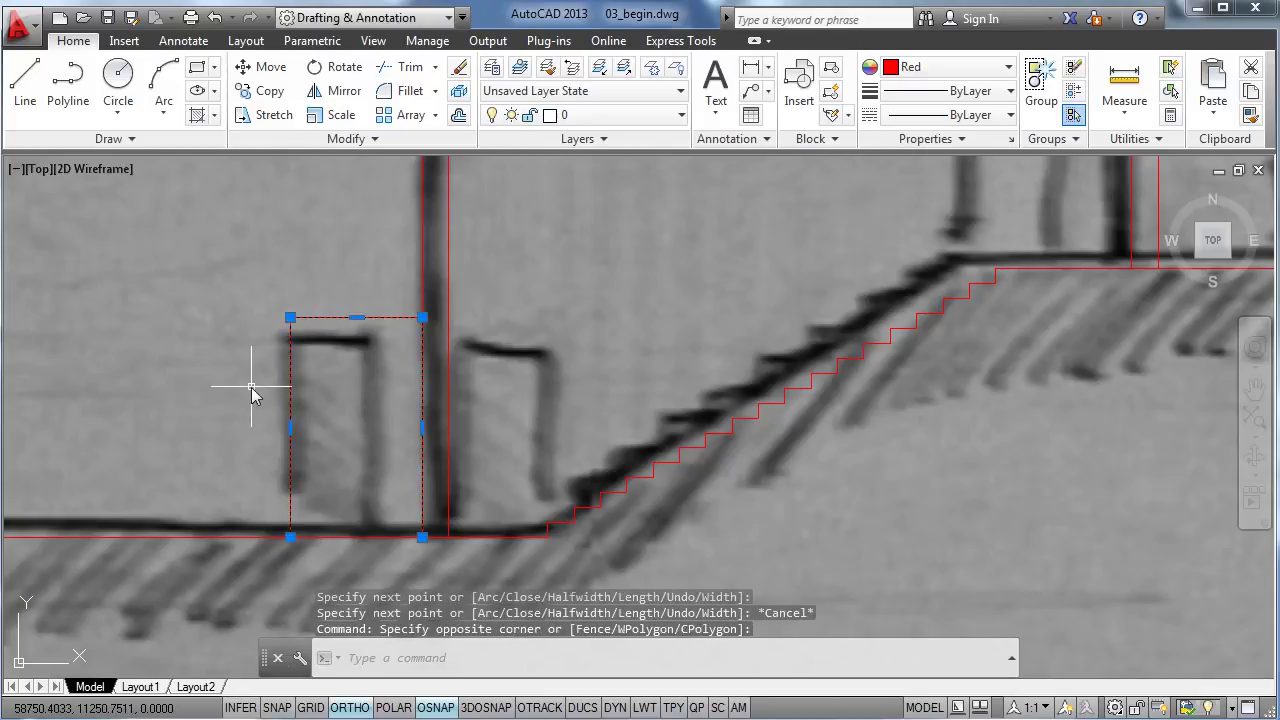
# Step: Copy the door outline from its bottom-left corner onto the neighbouring doorway
pyautogui.write('Cp')
pyautogui.press('Return')
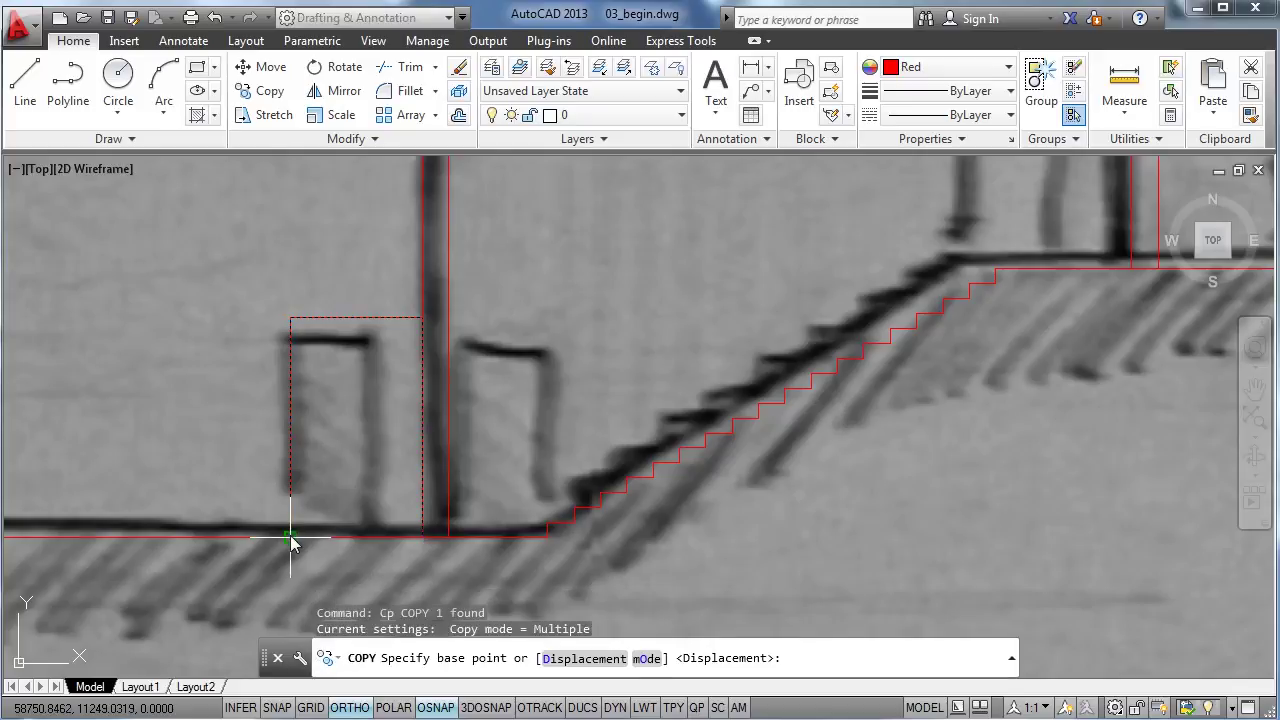
pyautogui.click(290, 537)
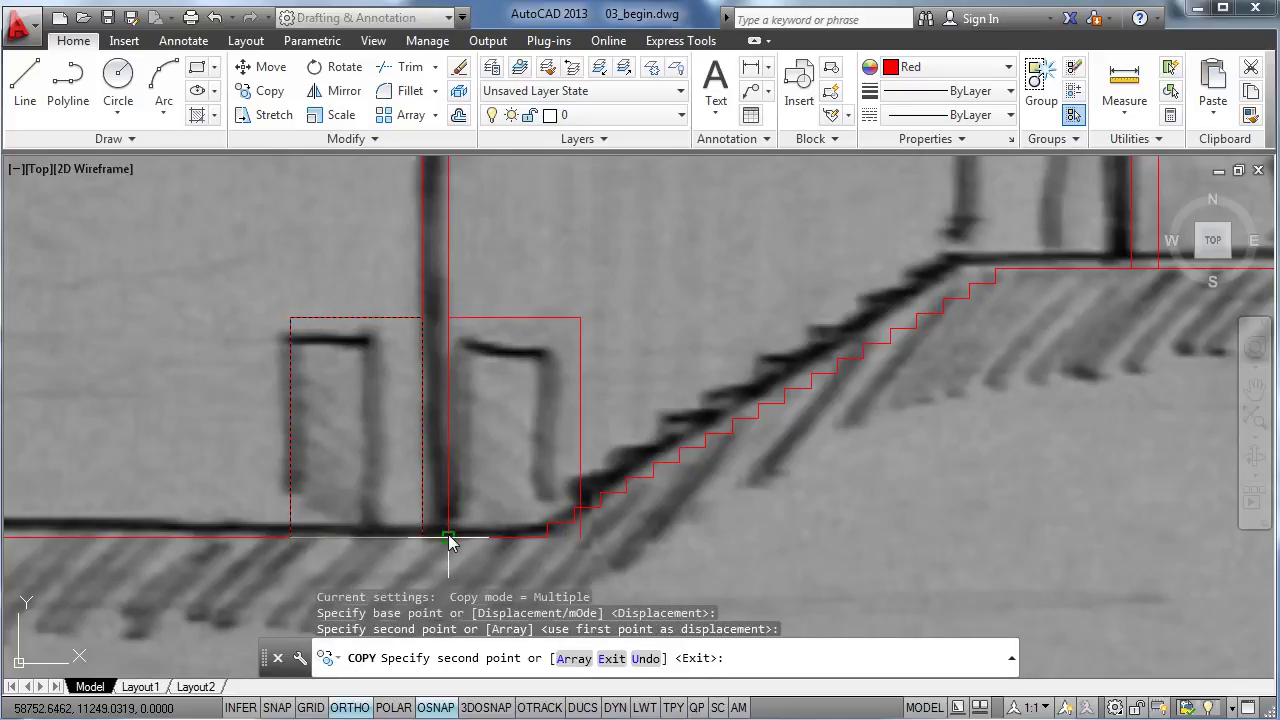
pyautogui.click(449, 537)
pyautogui.press('Escape')
pyautogui.scroll(2, 557, 534)
pyautogui.scroll(-2, 563, 525)
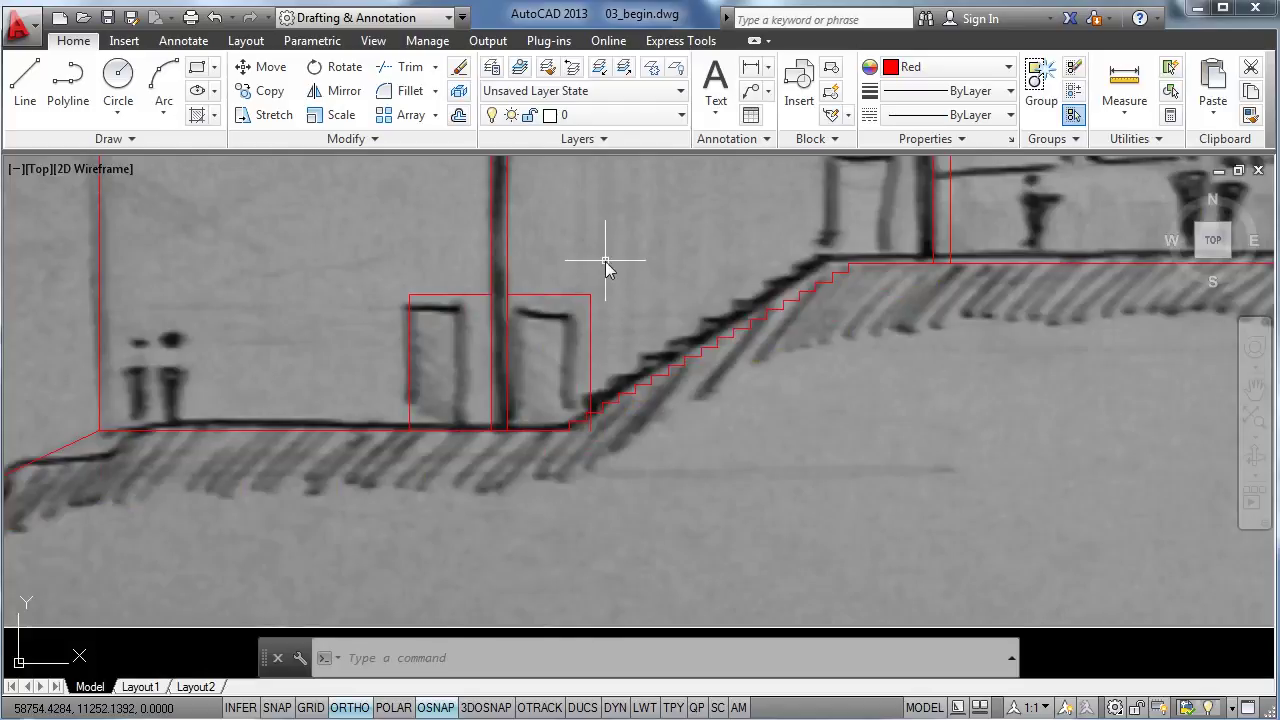
pyautogui.scroll(1, 608, 277)
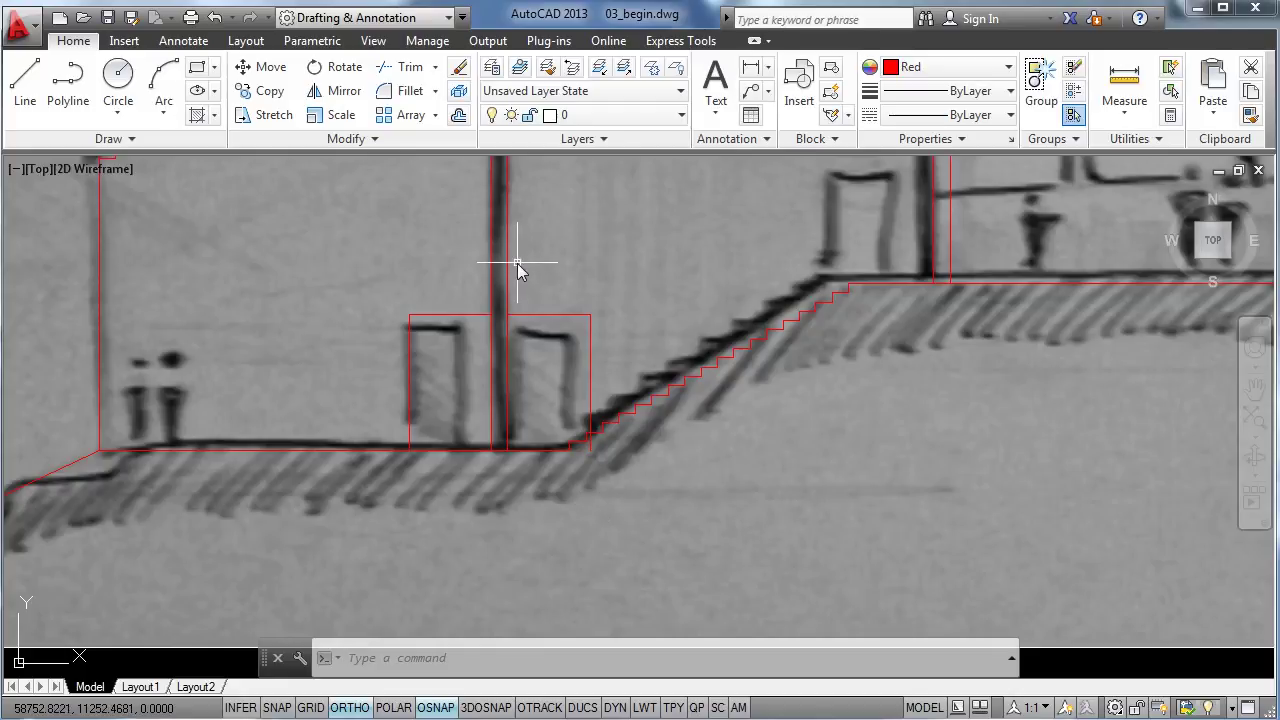
pyautogui.scroll(2, 437, 371)
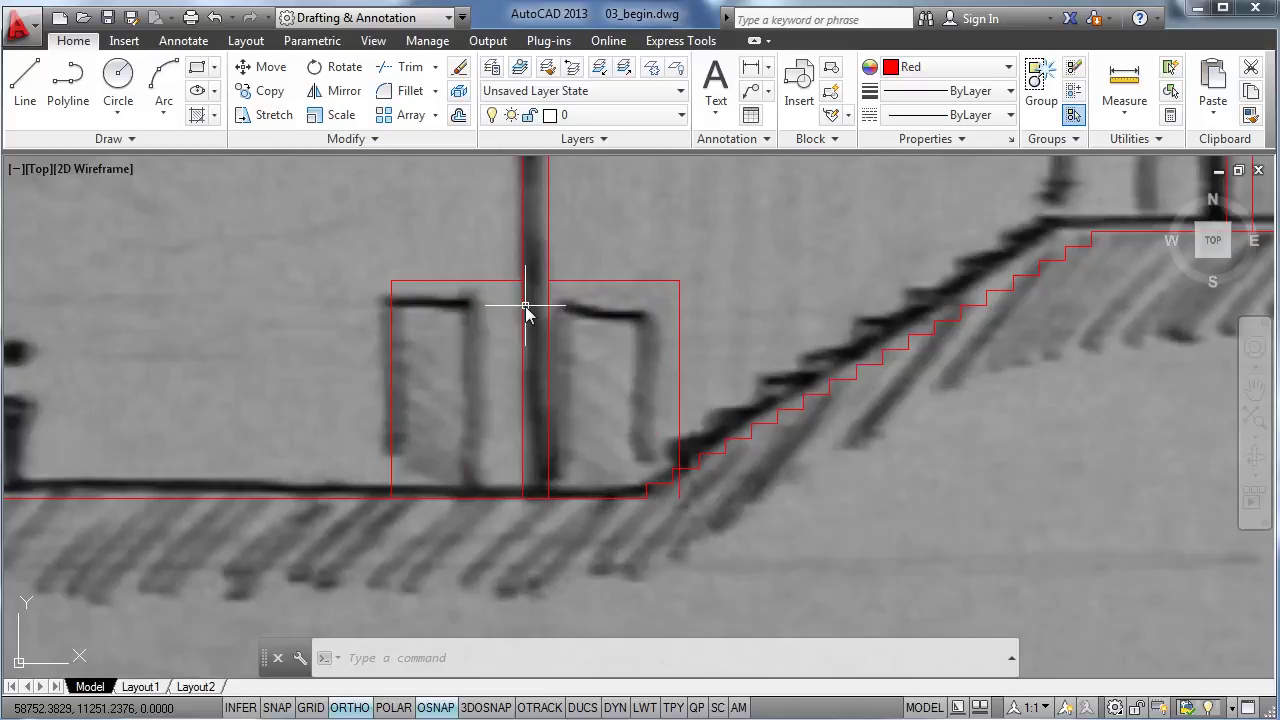
# Step: Select both door outlines and the central wall, then move them slightly left using the stair corner as base
pyautogui.click(605, 247)
pyautogui.click(589, 318)
pyautogui.click(597, 255)
pyautogui.click(485, 237)
pyautogui.click(447, 331)
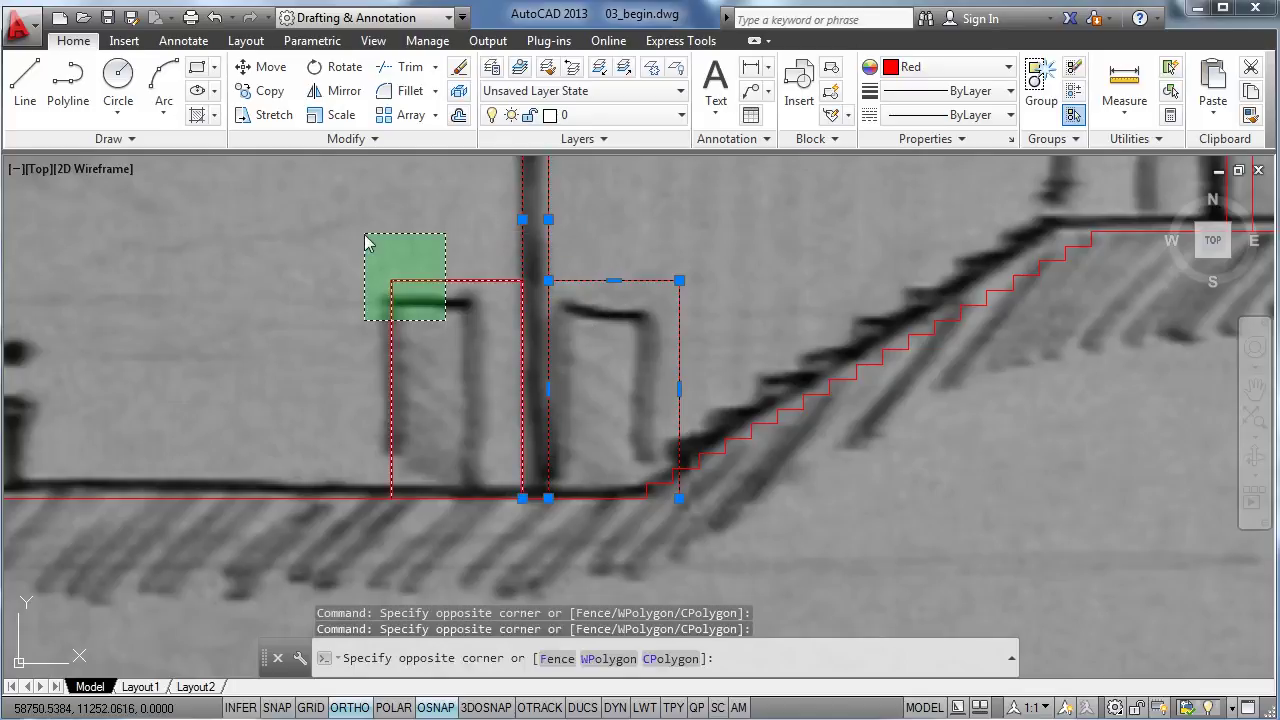
pyautogui.click(370, 240)
pyautogui.write('m')
pyautogui.press('Return')
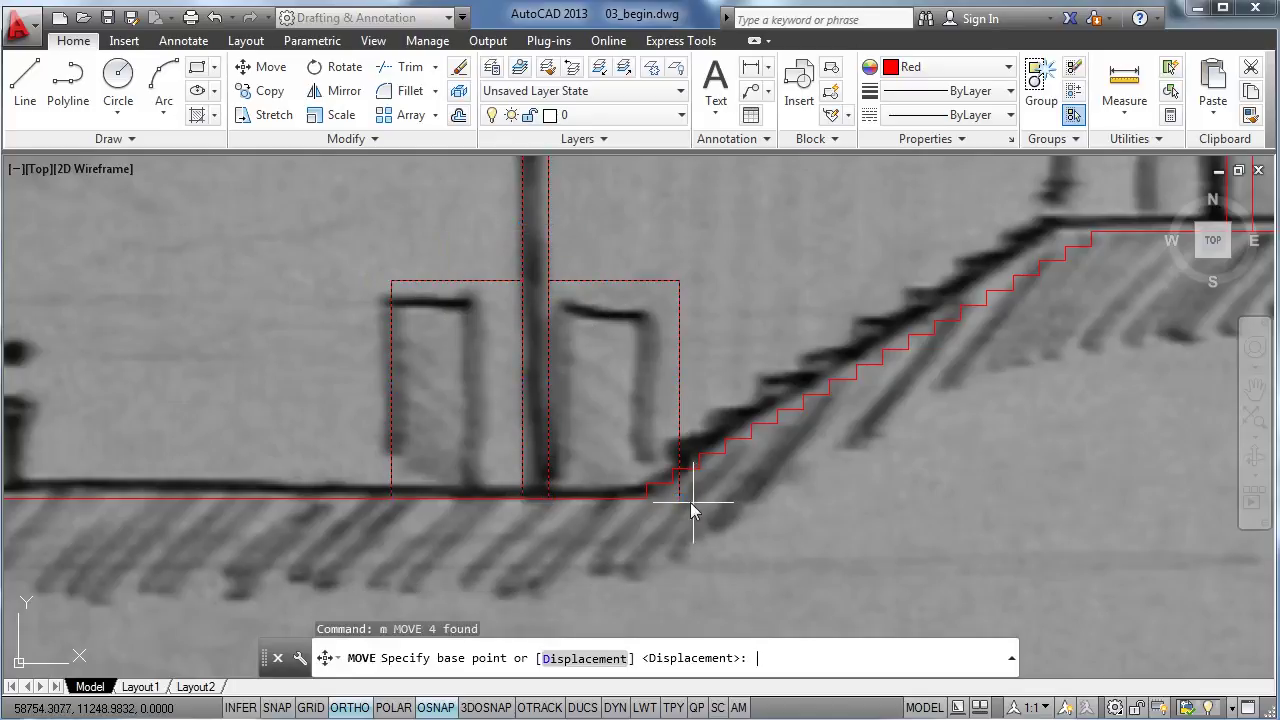
pyautogui.click(679, 497)
pyautogui.click(646, 503)
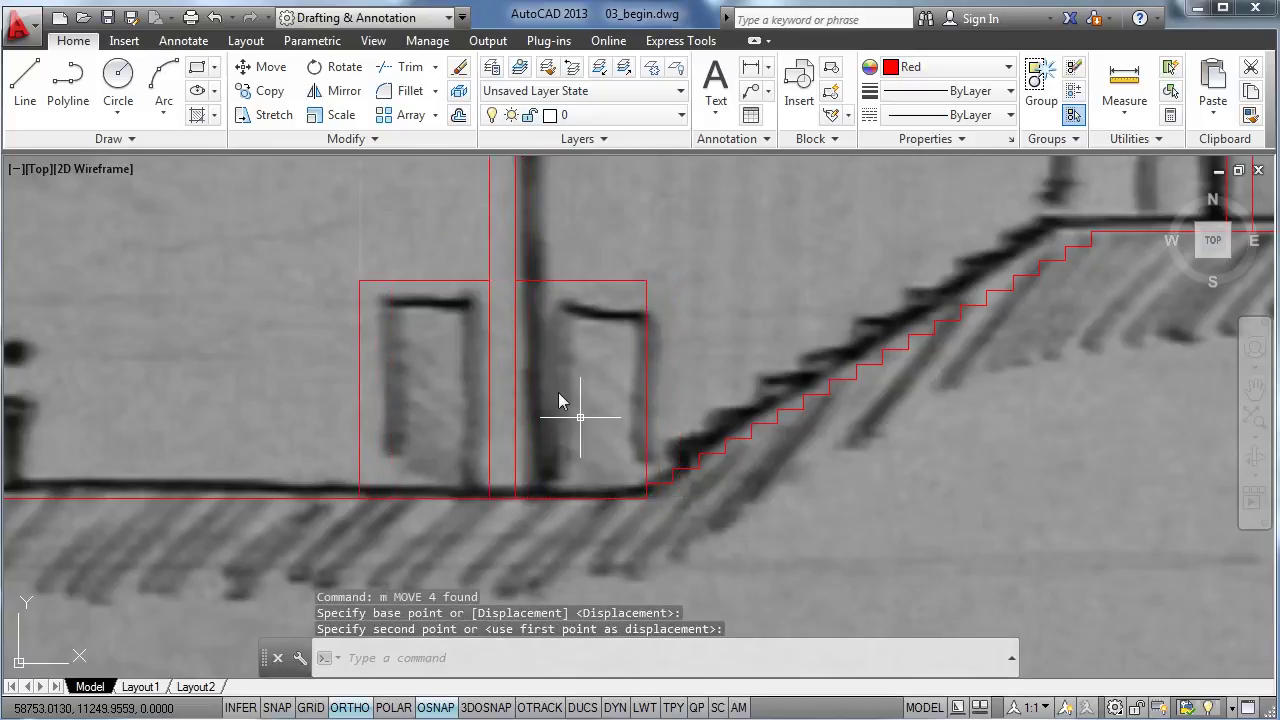
# Step: Stretch the upper slab line's end onto the wall
pyautogui.scroll(-2, 565, 330)
pyautogui.moveTo(560, 315); pyautogui.dragTo(497, 392, button='middle')
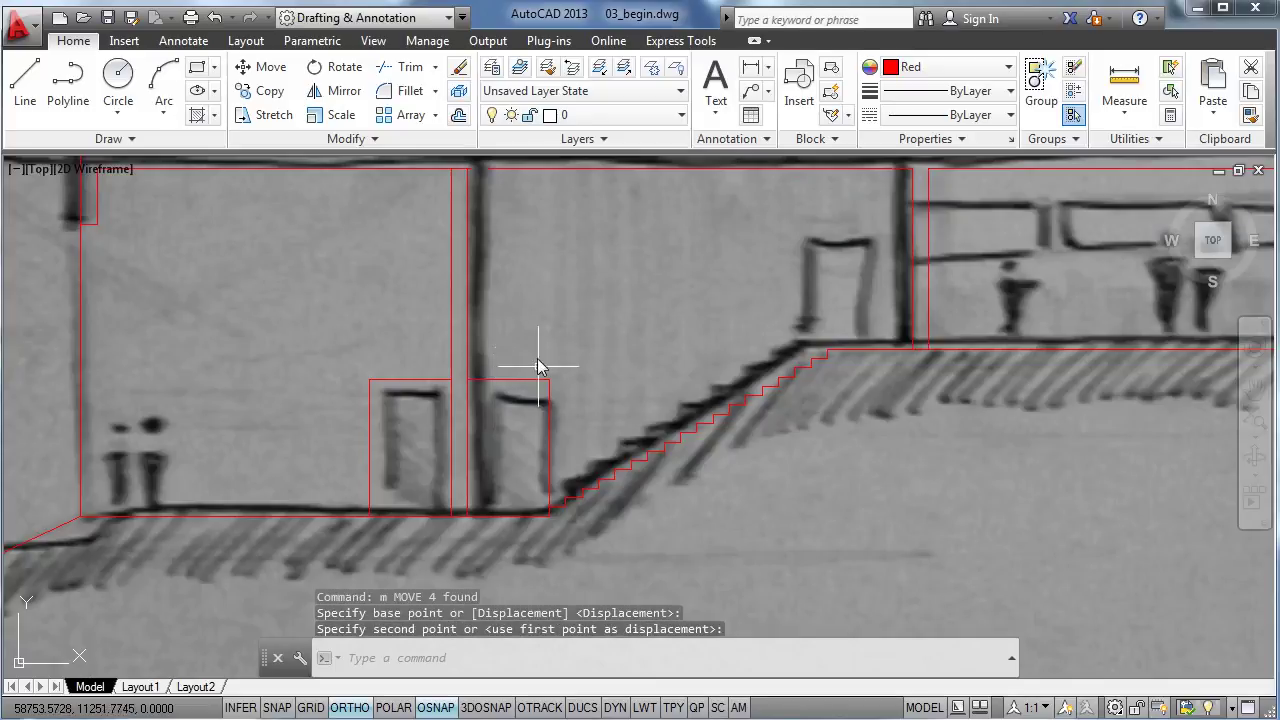
pyautogui.scroll(5, 457, 323)
pyautogui.click(470, 305)
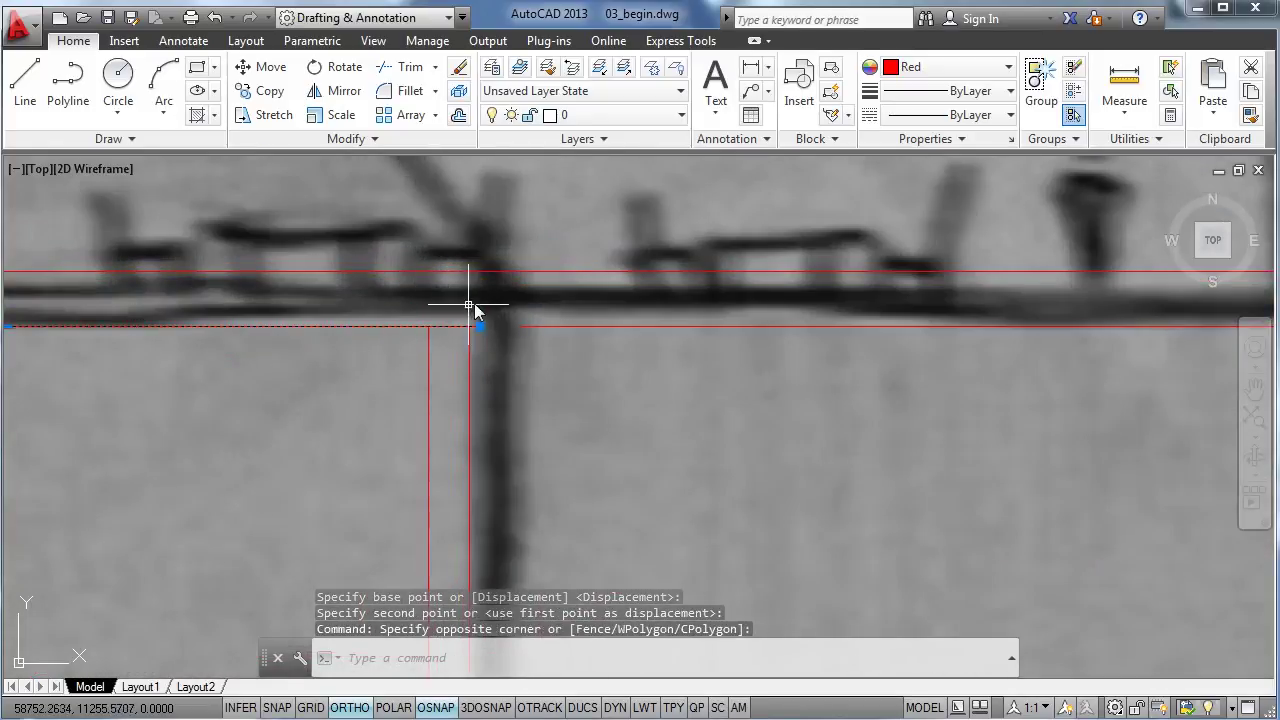
pyautogui.click(480, 326)
pyautogui.click(428, 326)
pyautogui.click(523, 324)
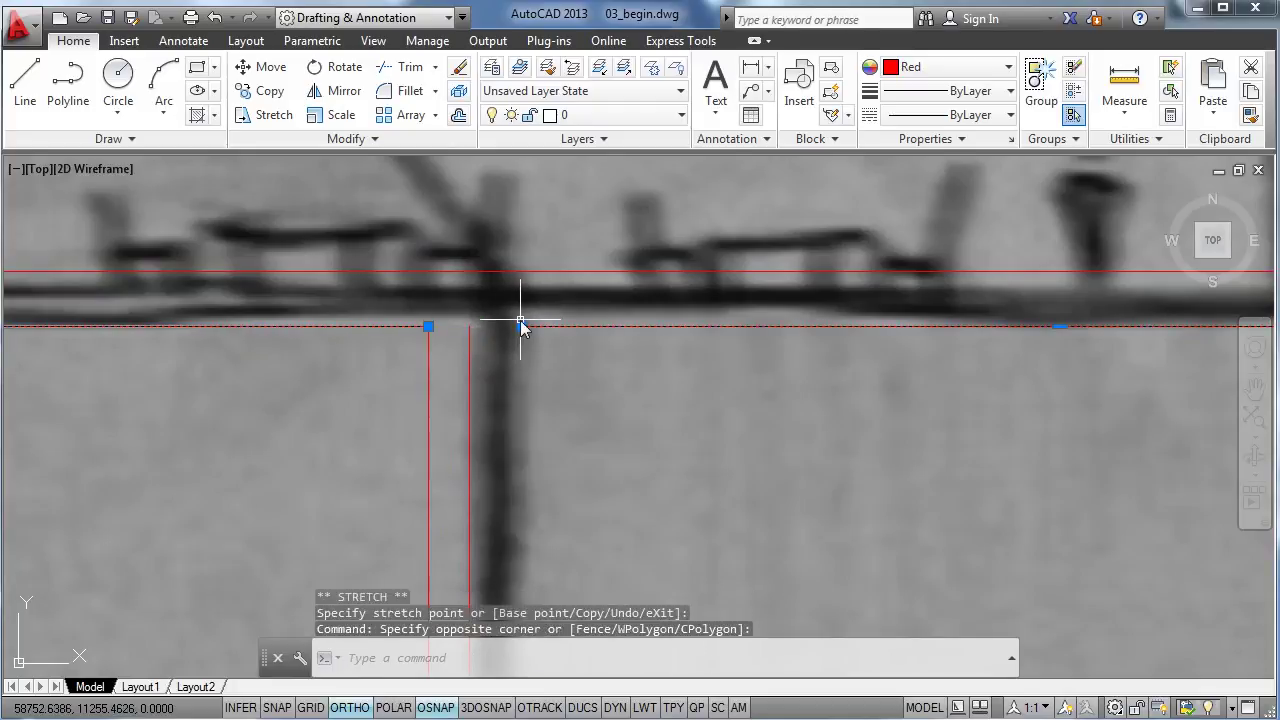
pyautogui.click(521, 326)
pyautogui.press('Escape')
pyautogui.scroll(-5, 503, 340)
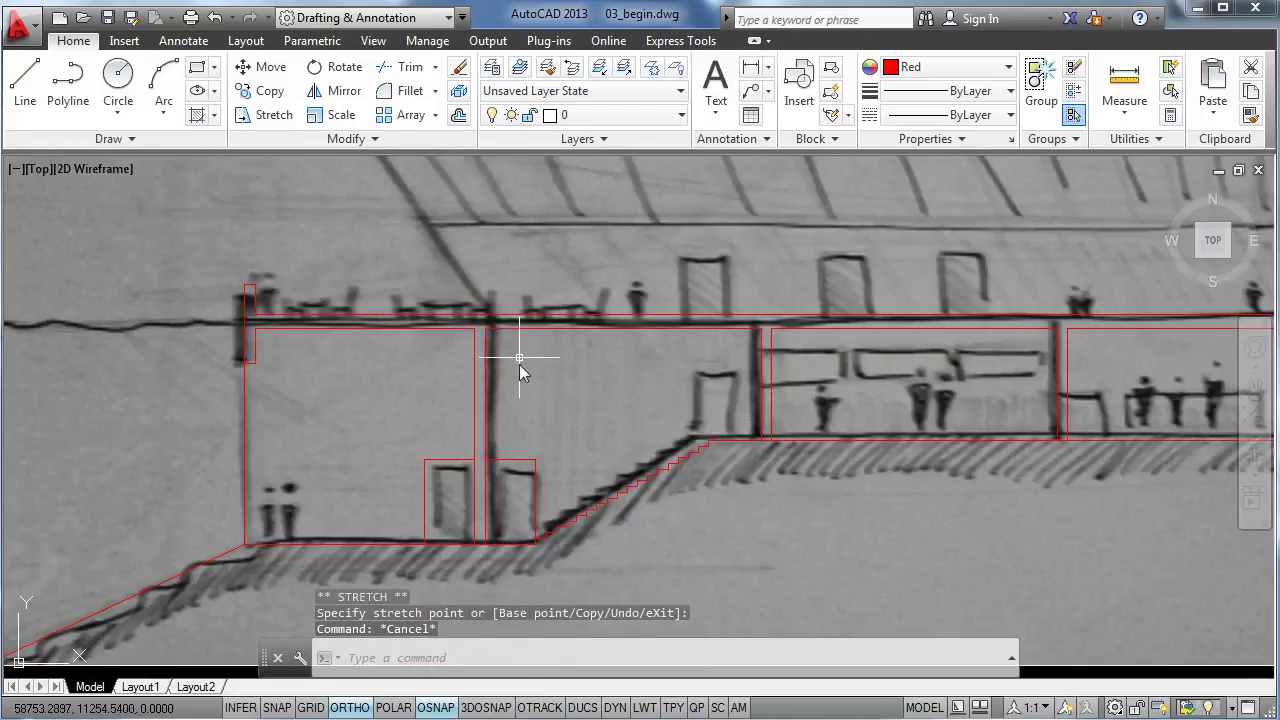
pyautogui.moveTo(550, 443); pyautogui.dragTo(481, 380, button='middle')
# Step: Copy the right door outline from its bottom corner to the top of the stairs
pyautogui.click(463, 395)
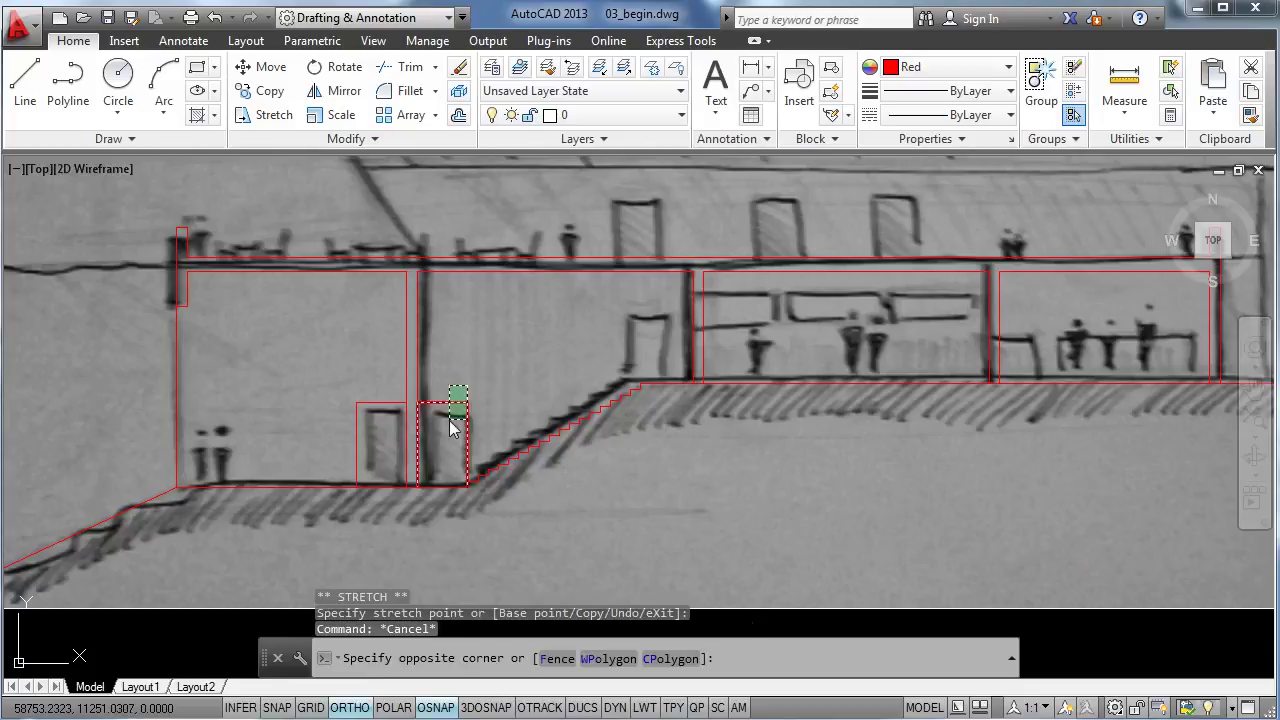
pyautogui.click(440, 428)
pyautogui.write('cp')
pyautogui.press('Return')
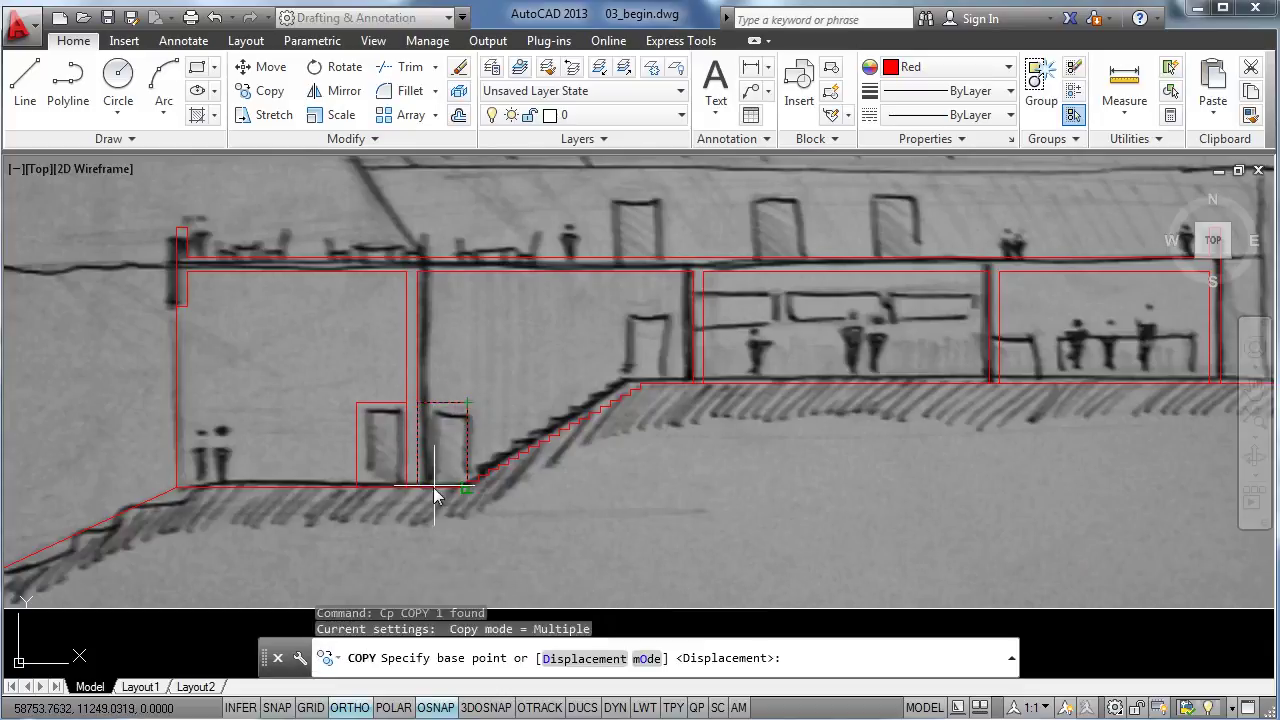
pyautogui.click(416, 490)
pyautogui.click(640, 382)
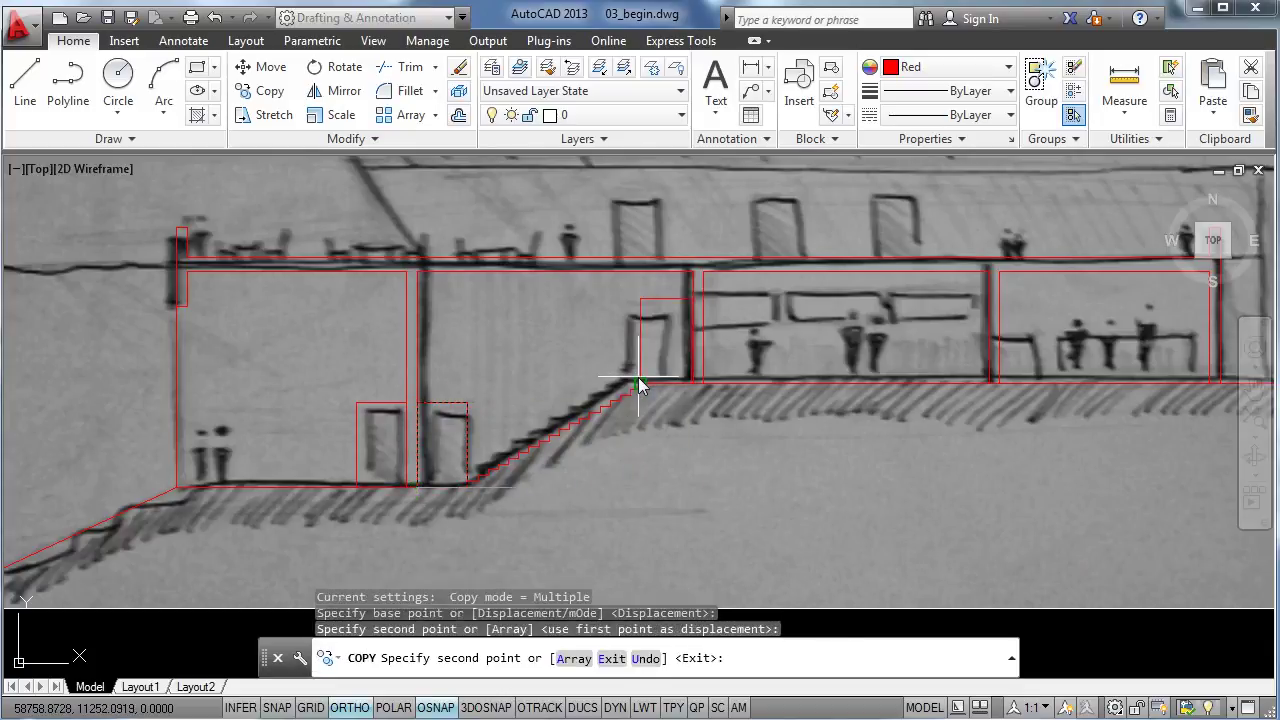
pyautogui.scroll(4, 640, 345)
pyautogui.press('Escape')
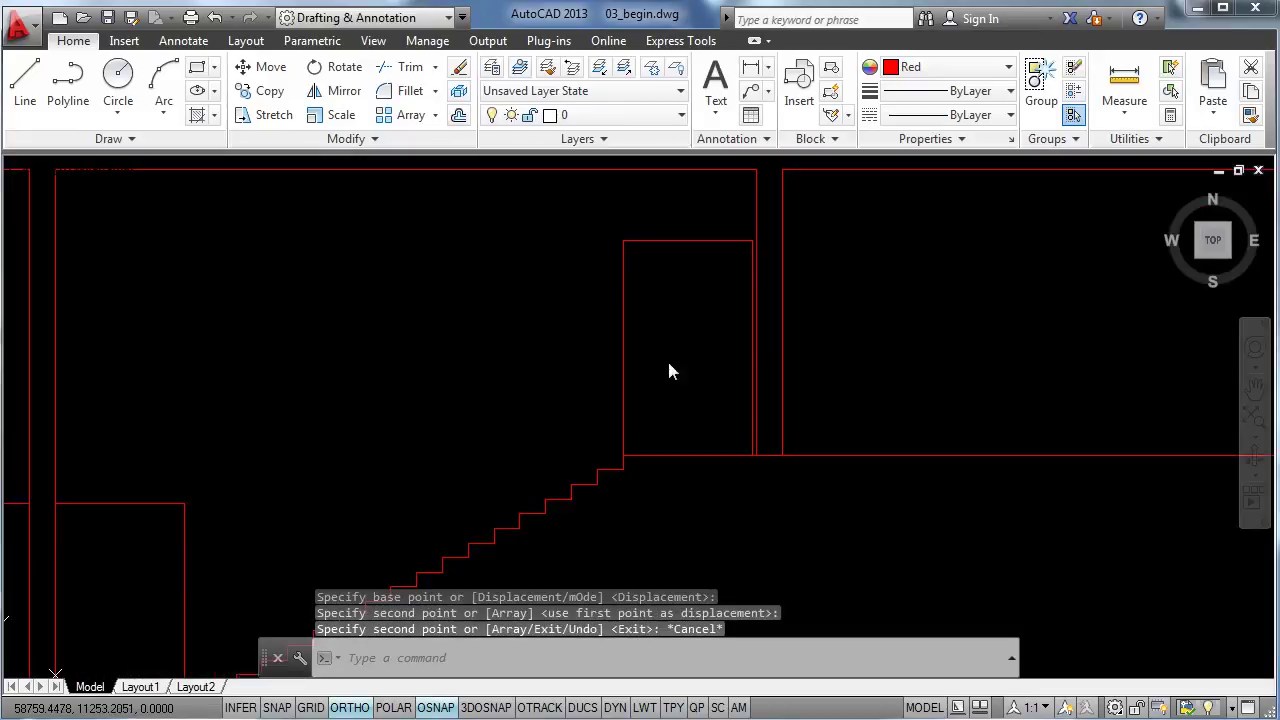
# Step: Move the two wall lines at the stair top from their bottom corner onto the sketched wall
pyautogui.moveTo(740, 230); pyautogui.dragTo(690, 222)
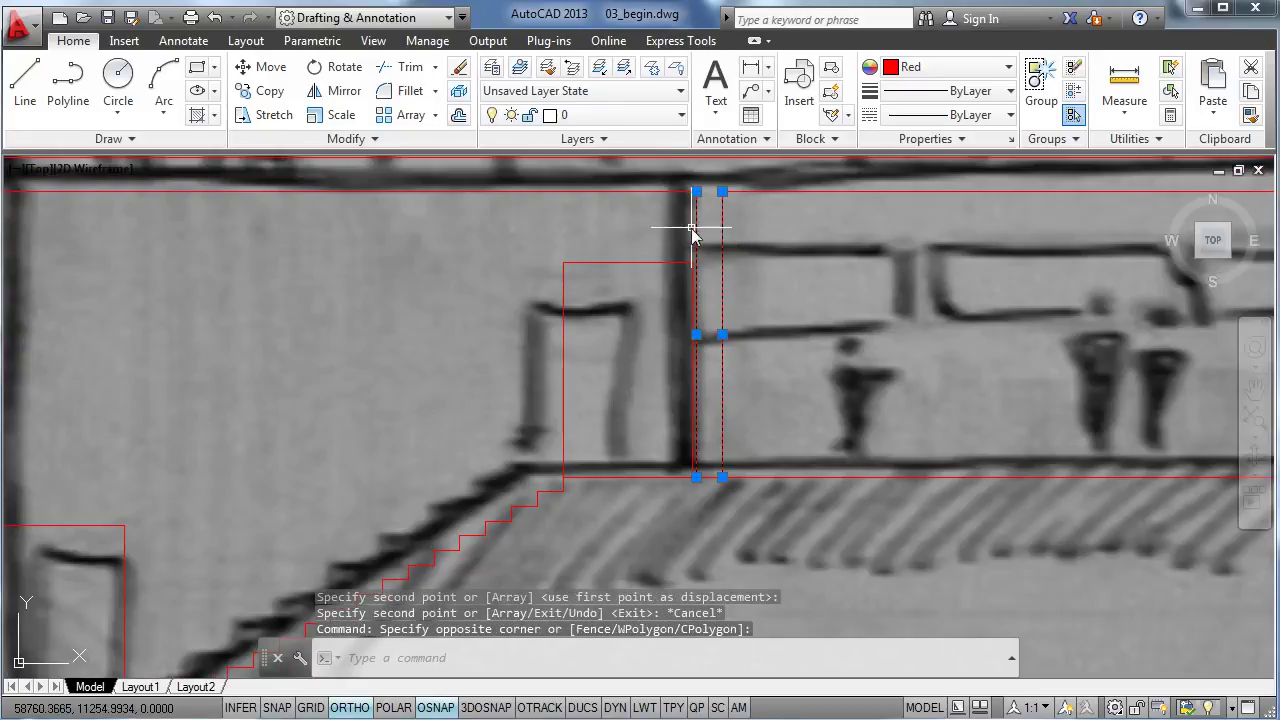
pyautogui.scroll(2, 707, 392)
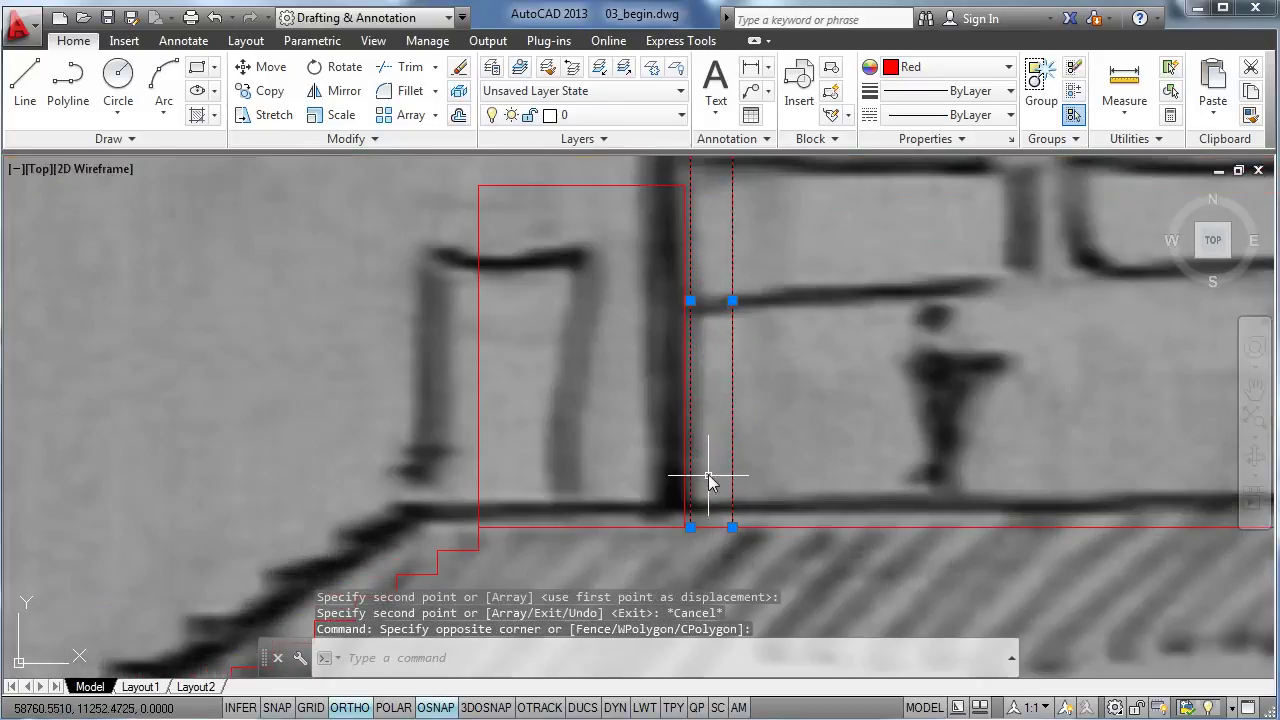
pyautogui.write('m')
pyautogui.press('Return')
pyautogui.click(690, 528)
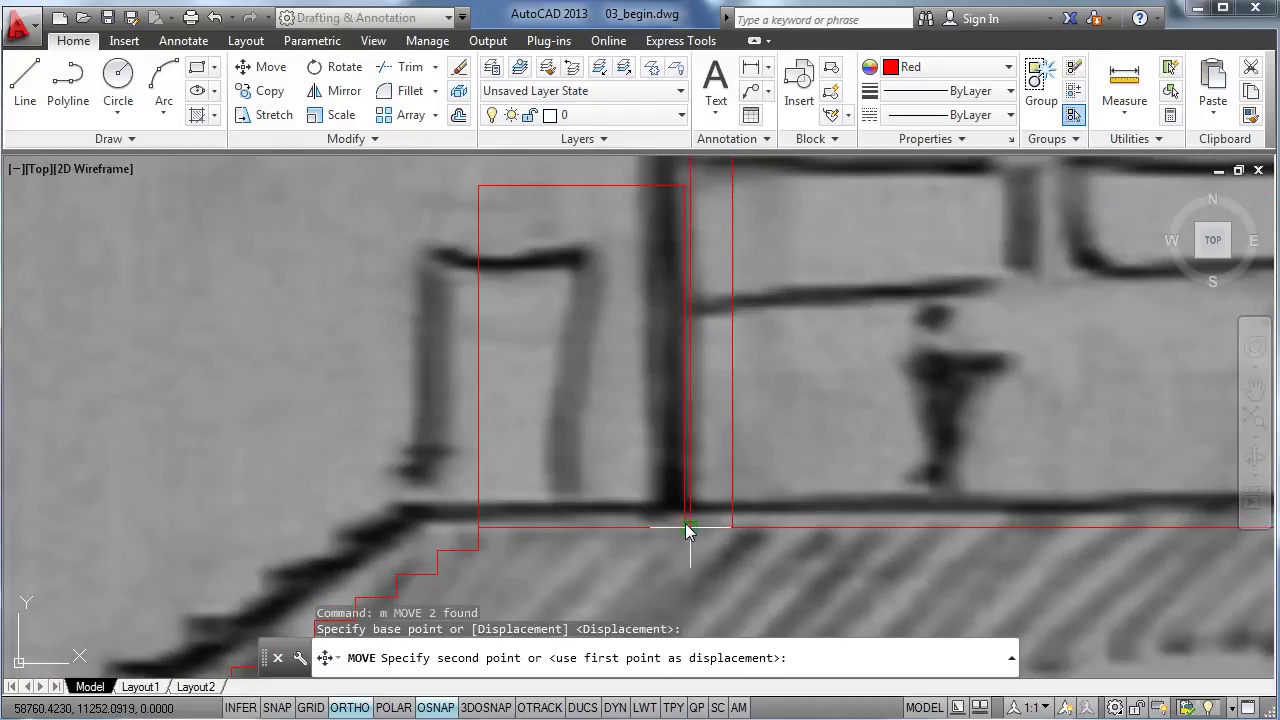
pyautogui.click(688, 522)
pyautogui.press('Escape')
# Step: Try adjusting the slab line endpoints at the wall junction, cancelling each stretch
pyautogui.scroll(-3, 720, 370)
pyautogui.scroll(4, 690, 345)
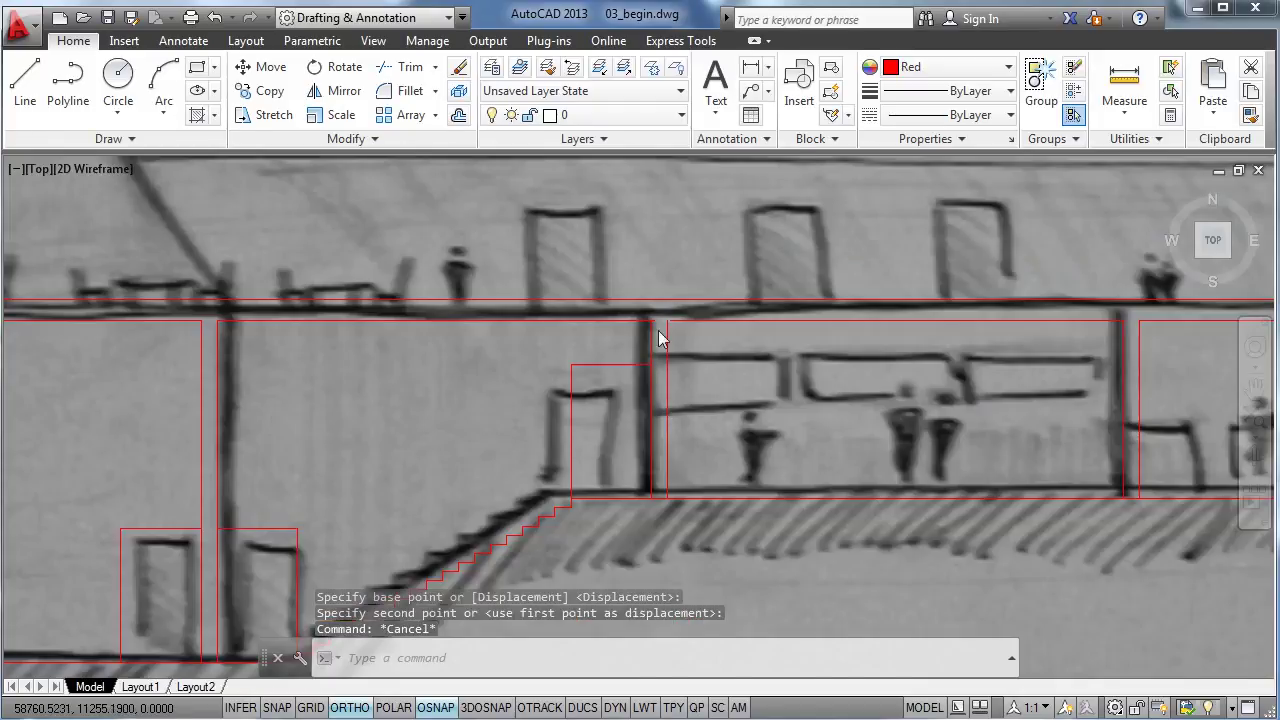
pyautogui.click(645, 305)
pyautogui.click(645, 305)
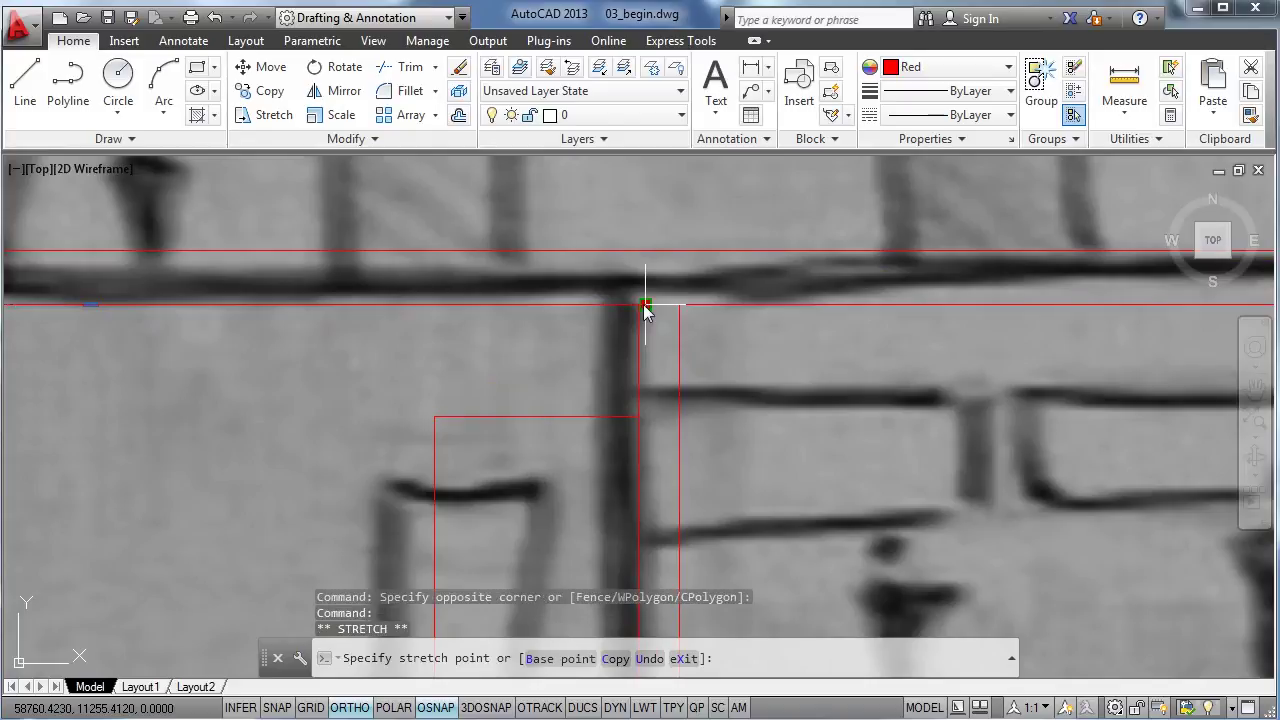
pyautogui.press('Escape')
pyautogui.click(705, 304)
pyautogui.click(694, 305)
pyautogui.click(686, 304)
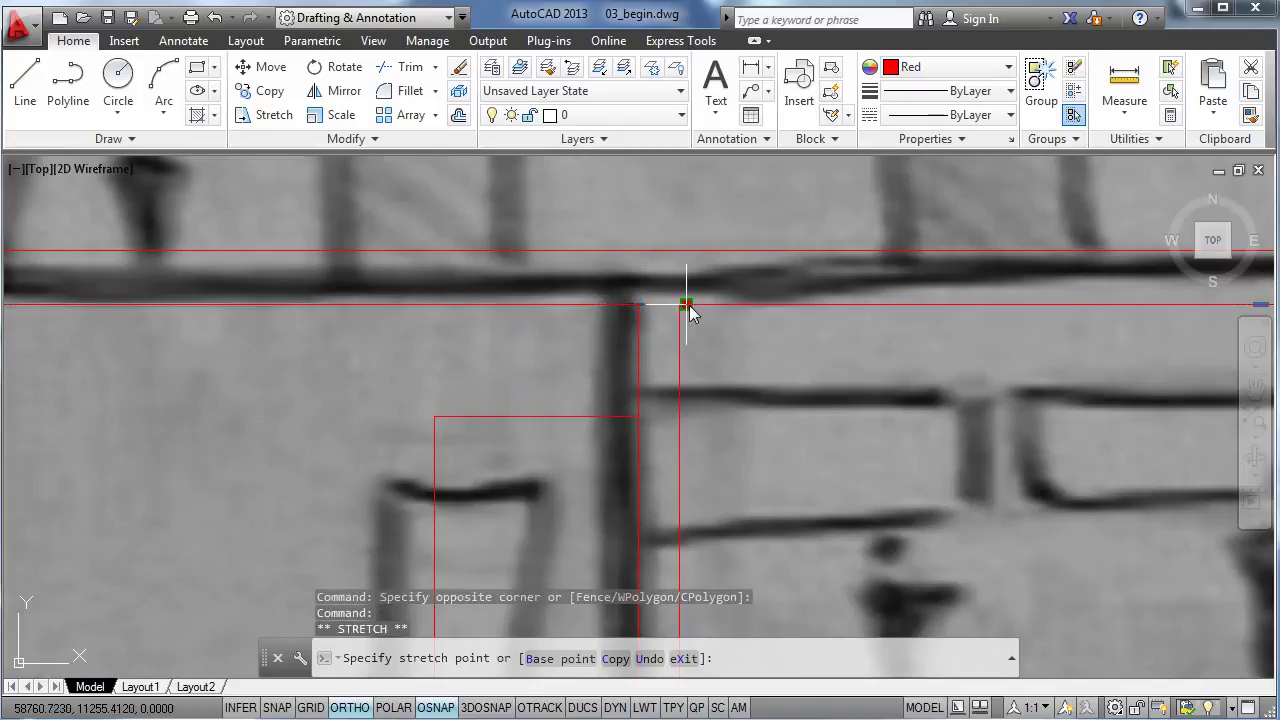
pyautogui.press('Escape')
pyautogui.scroll(-5, 849, 357)
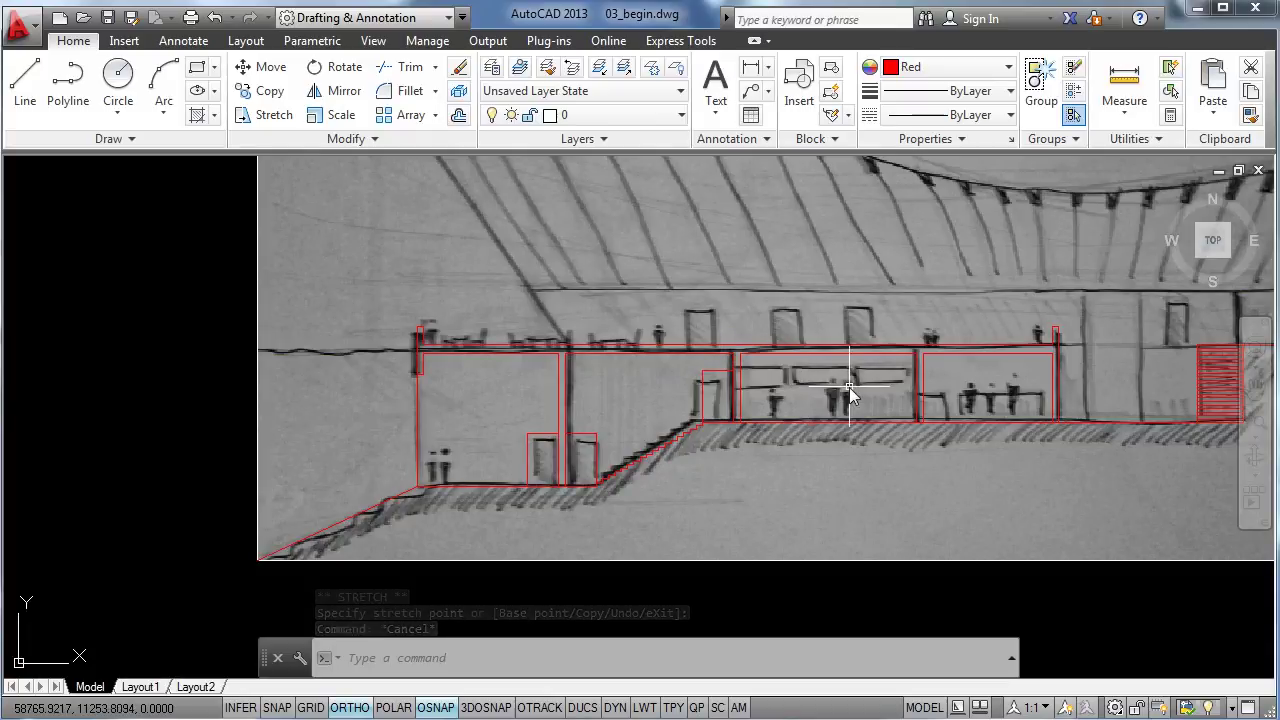
pyautogui.scroll(2, 849, 393)
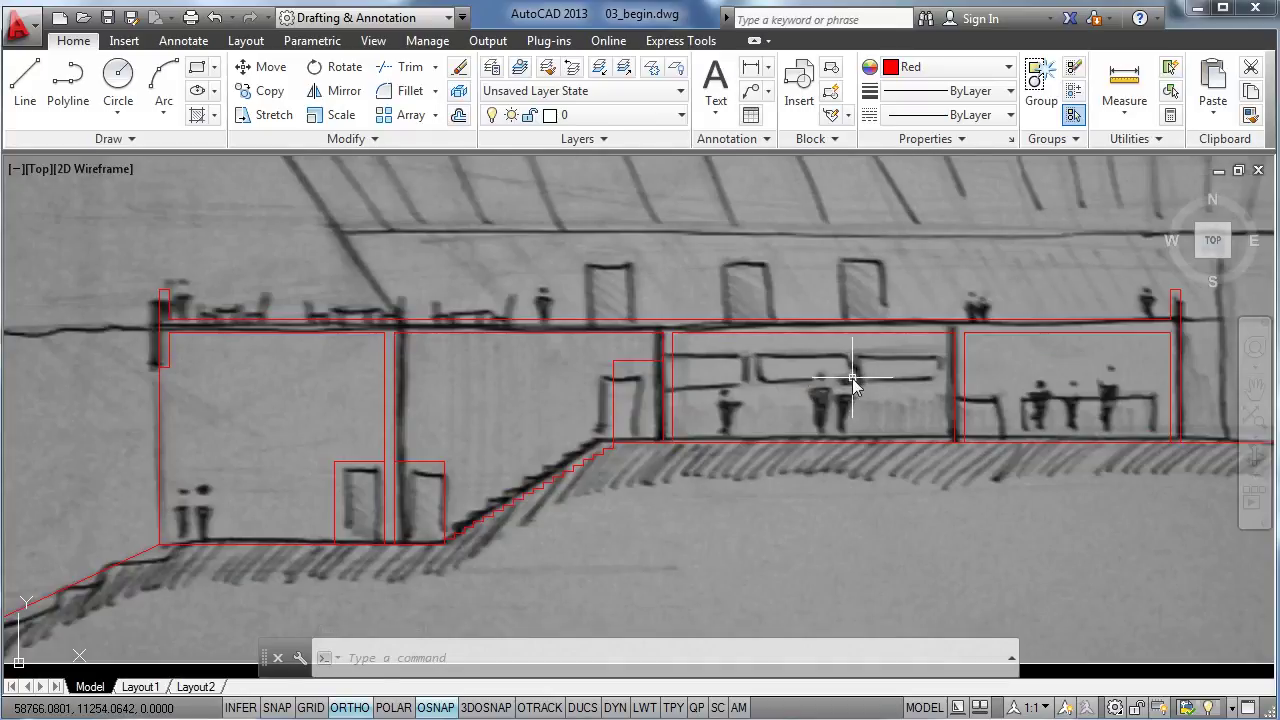
# Step: Start a polyline at the left wall of the middle room
pyautogui.moveTo(849, 393); pyautogui.dragTo(711, 405, button='middle')
pyautogui.scroll(2, 588, 410)
pyautogui.write('pl')
pyautogui.press('Return')
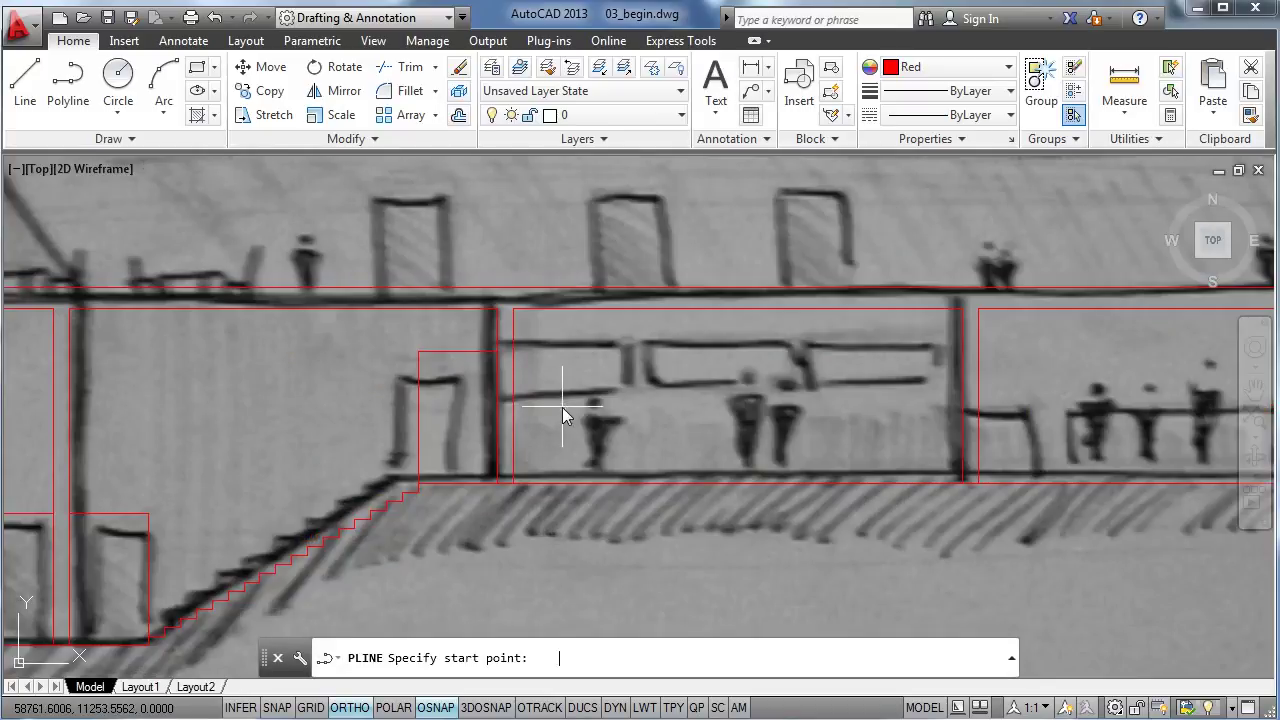
pyautogui.click(513, 397)
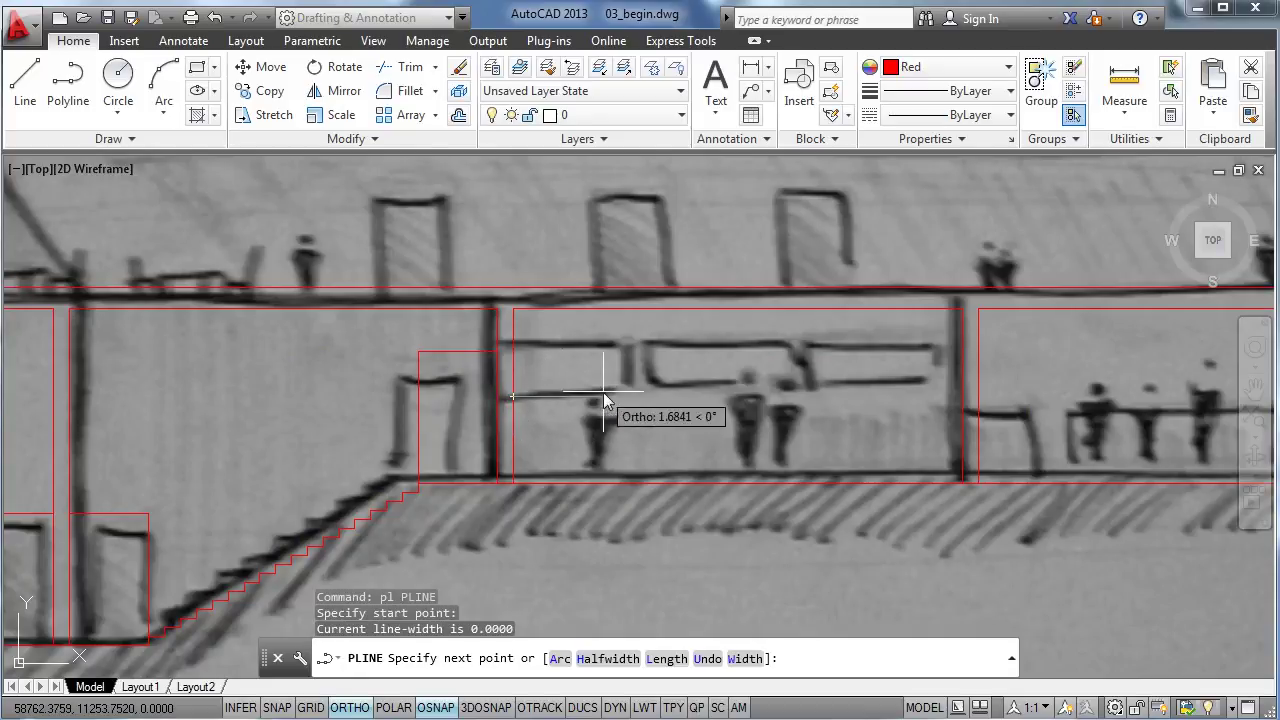
pyautogui.scroll(1, 609, 400)
pyautogui.scroll(2, 560, 430)
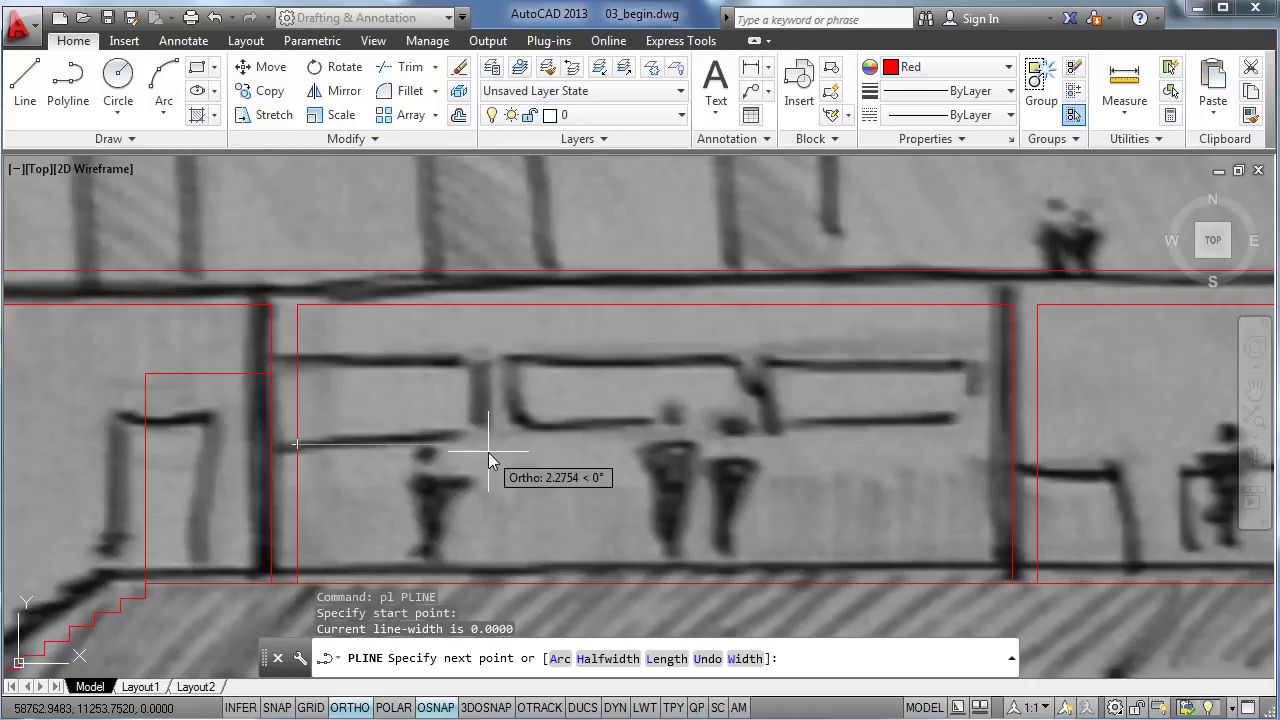
# Step: Draw the 2.2 by 0.8 sides, close the rectangle, and select it
pyautogui.write('2.2')
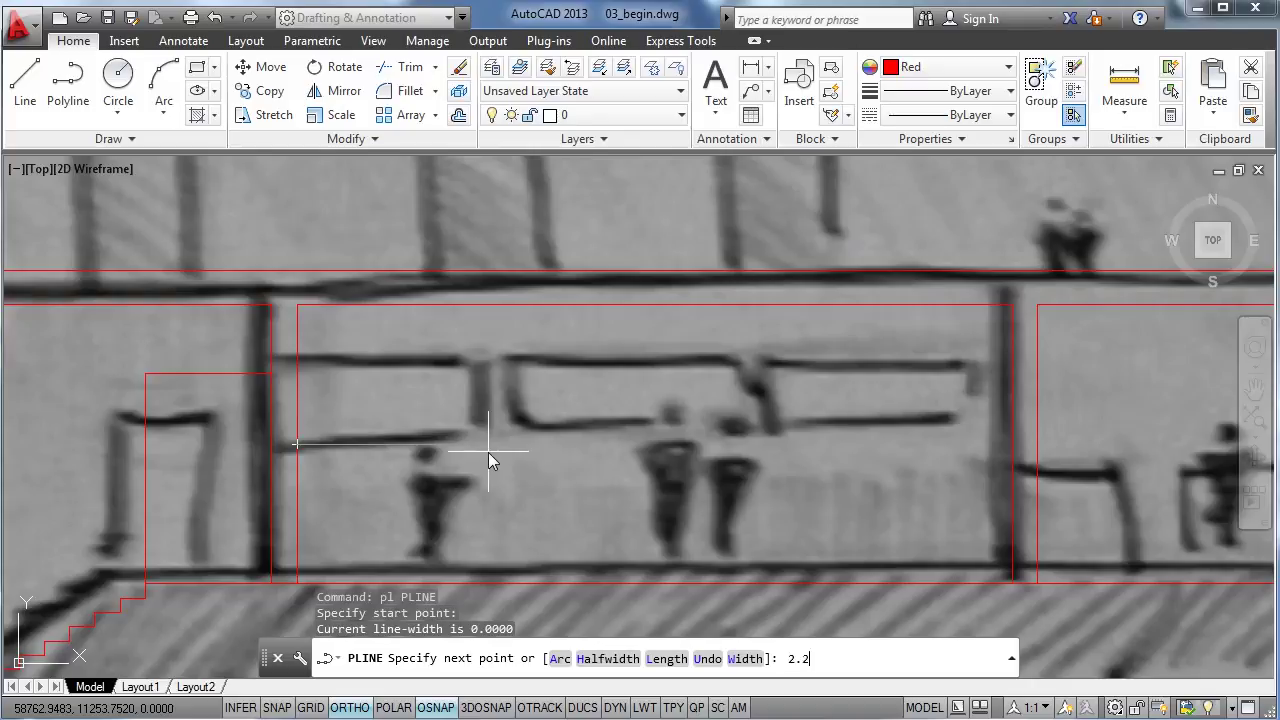
pyautogui.press('Return')
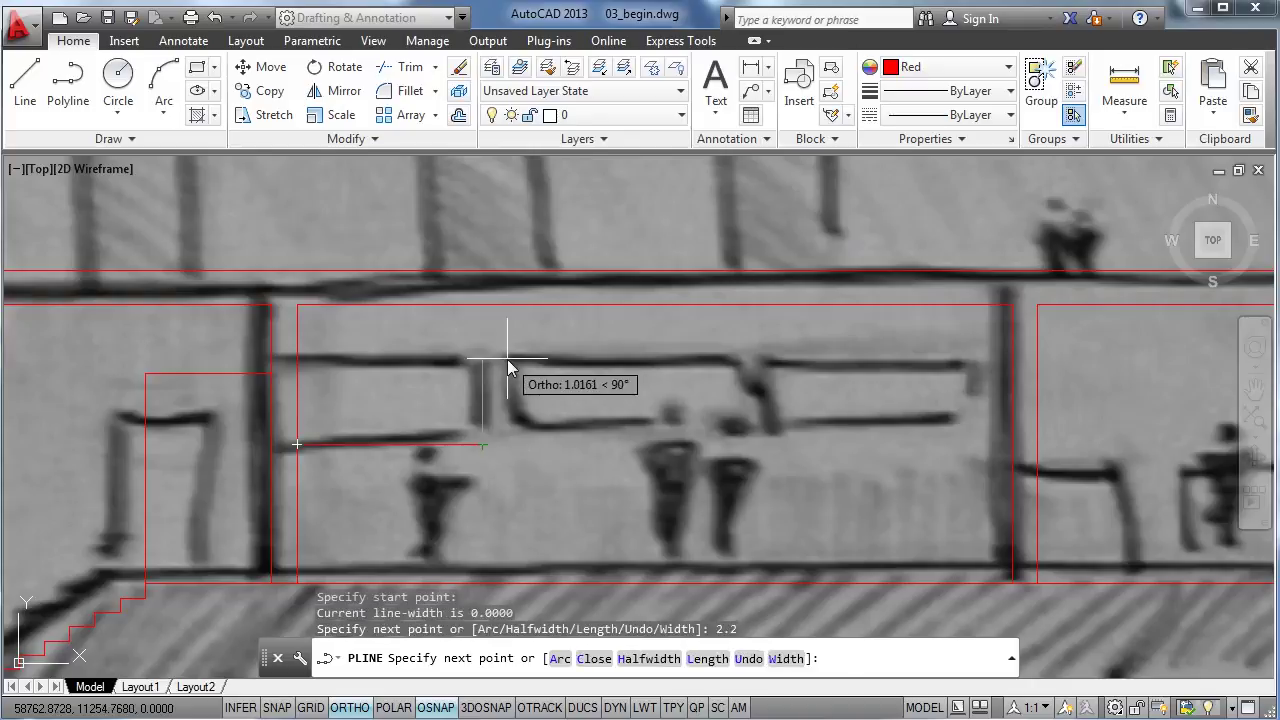
pyautogui.write('.8')
pyautogui.press('Return')
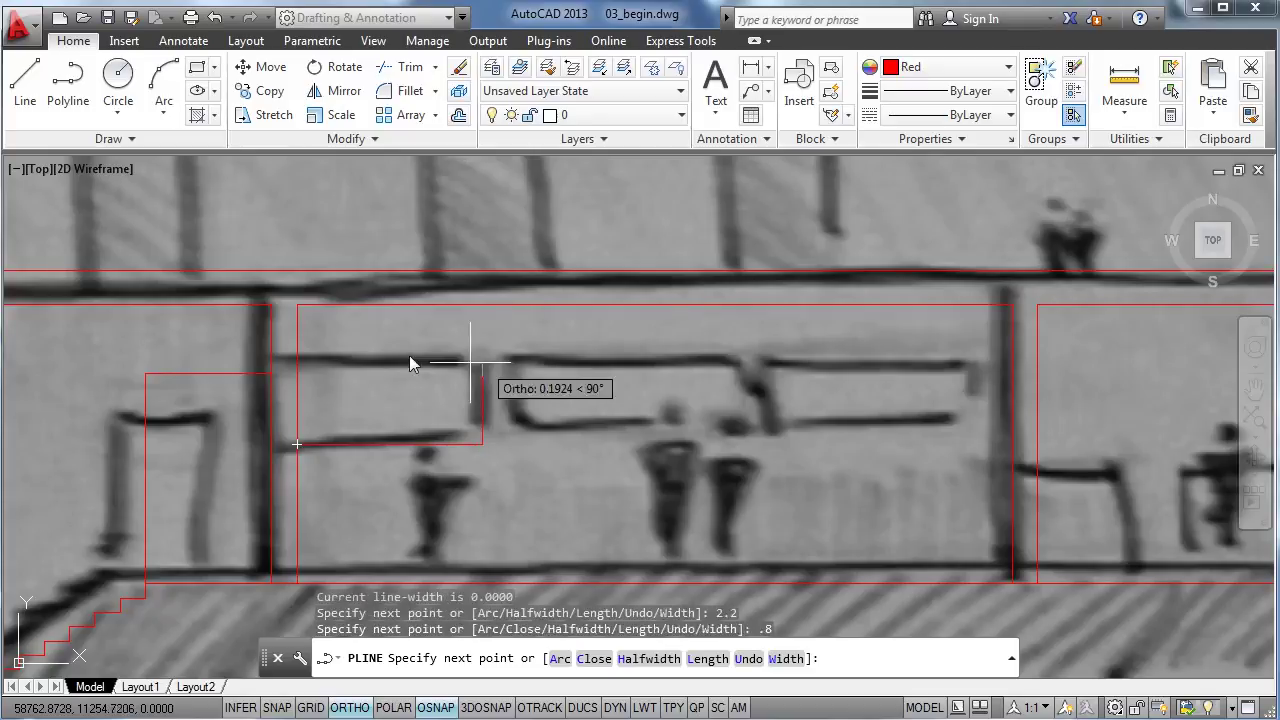
pyautogui.write('2.2')
pyautogui.press('Return')
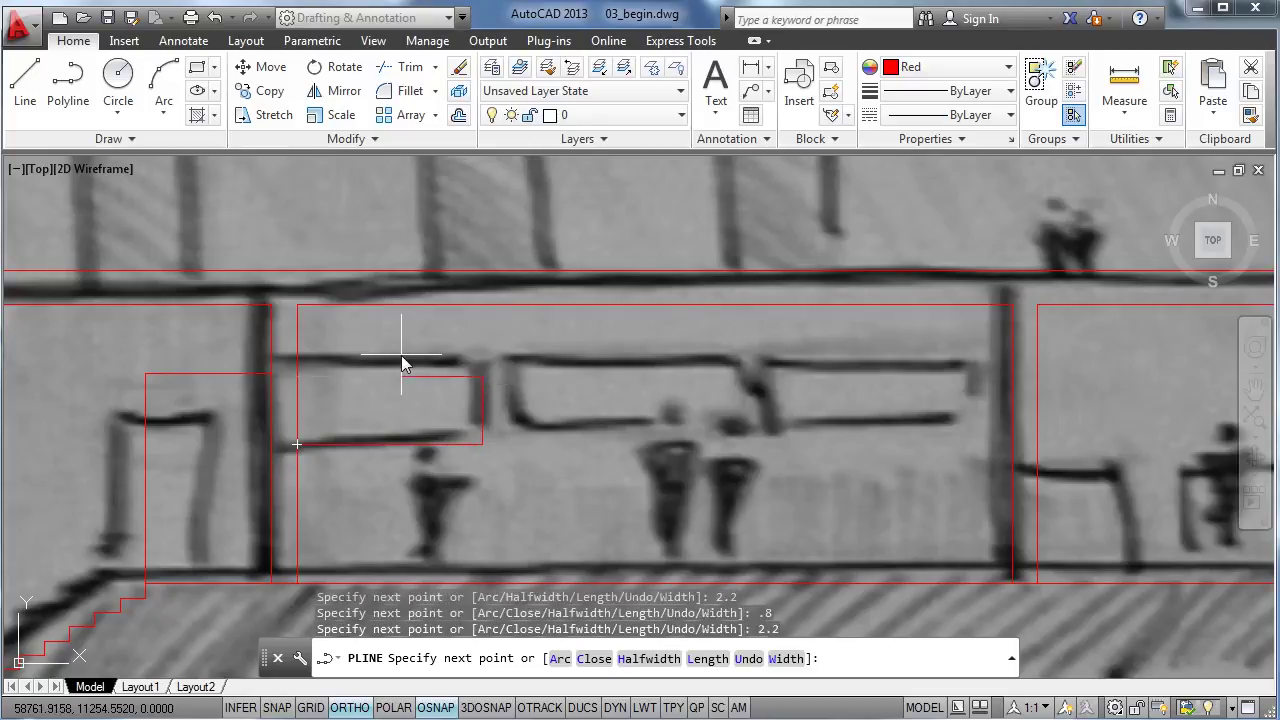
pyautogui.write('c')
pyautogui.press('Return')
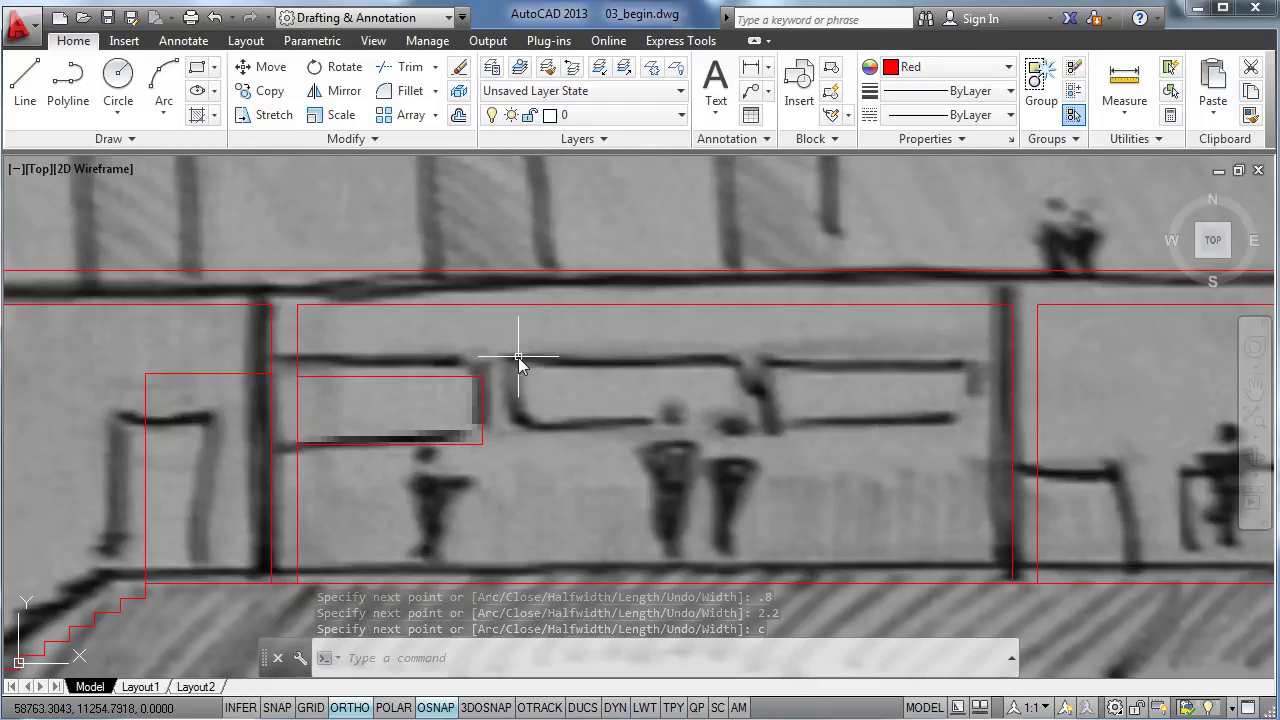
pyautogui.click(451, 355)
pyautogui.click(418, 419)
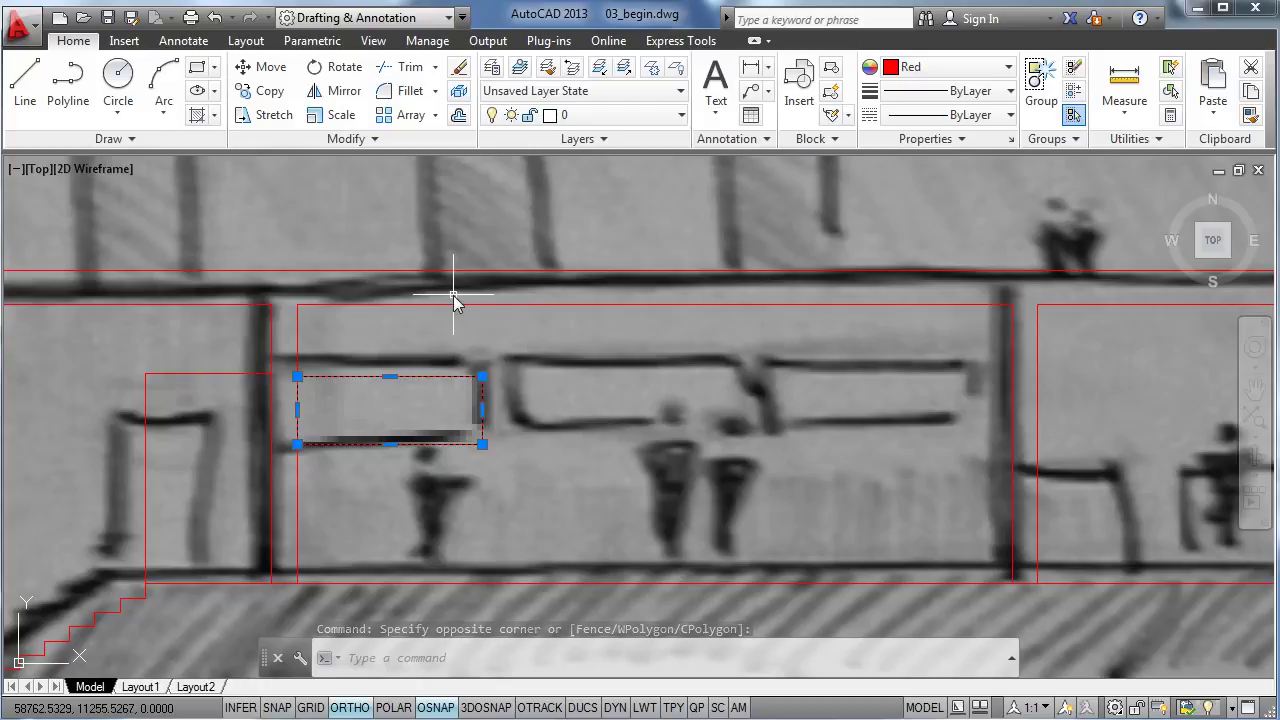
# Step: Mirror the tank rectangle about a vertical line at the room's midpoint, keeping the original
pyautogui.write('mi')
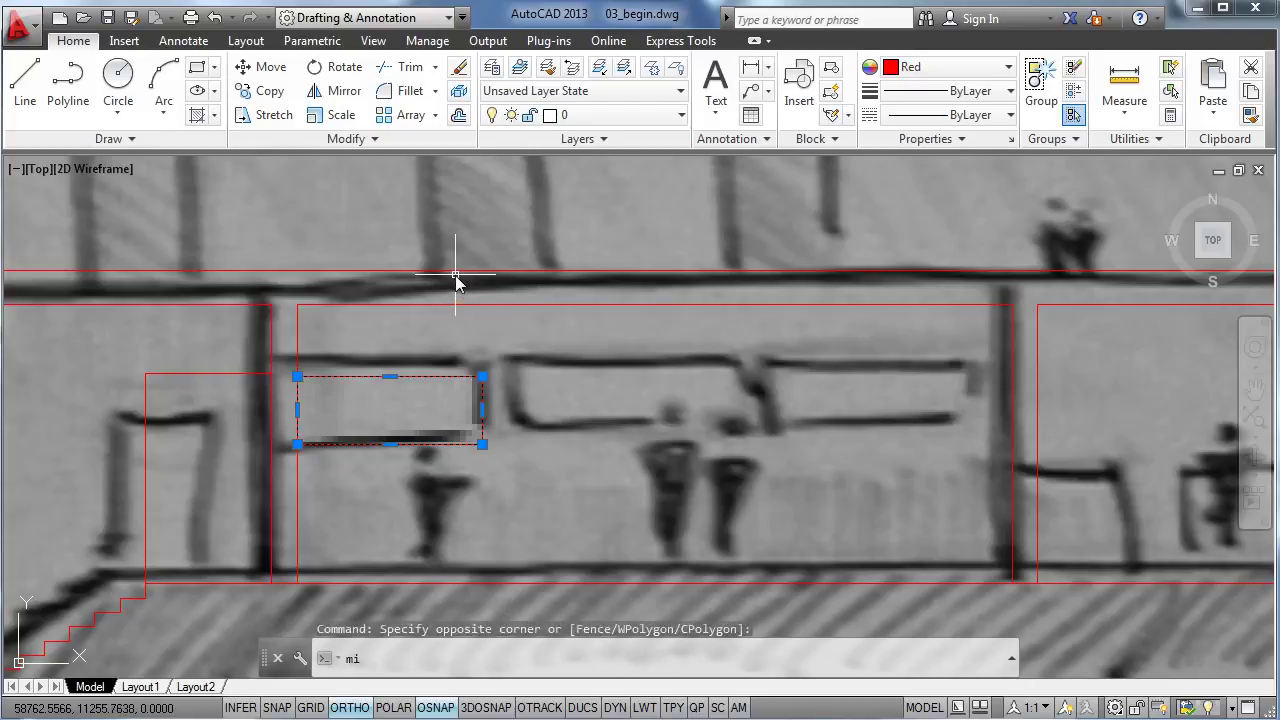
pyautogui.press('Return')
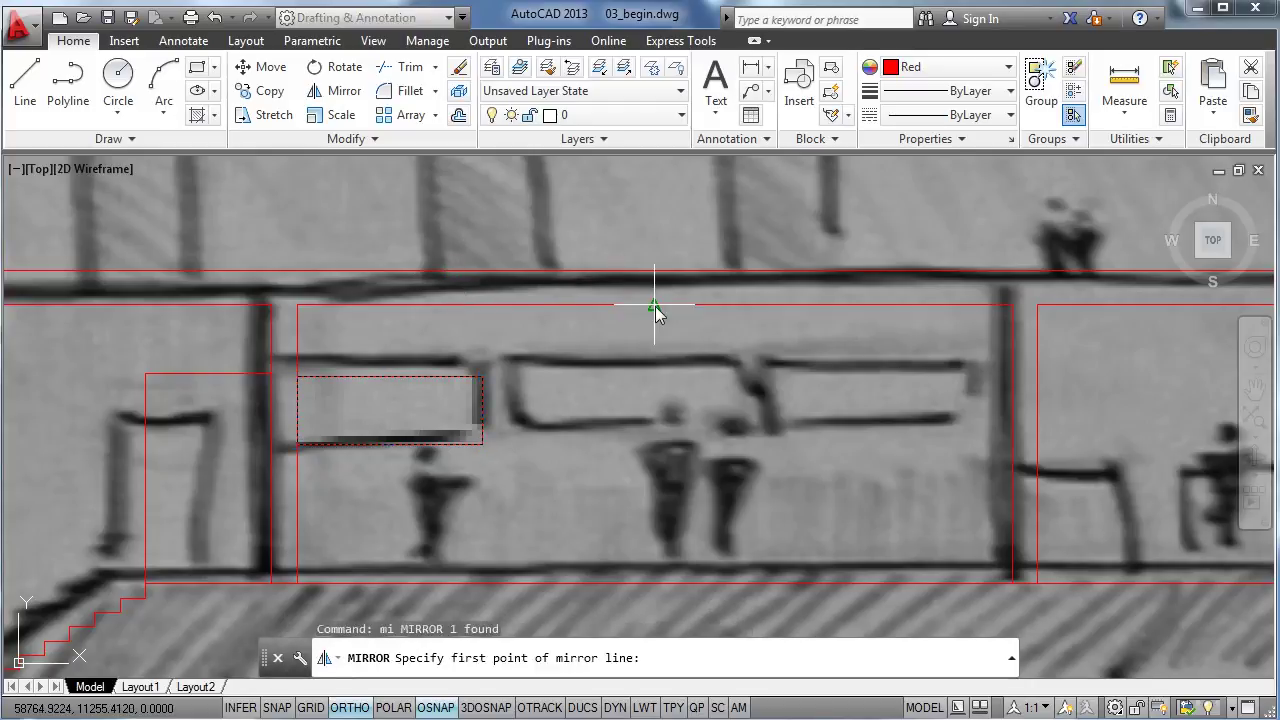
pyautogui.click(655, 306)
pyautogui.scroll(-2, 654, 490)
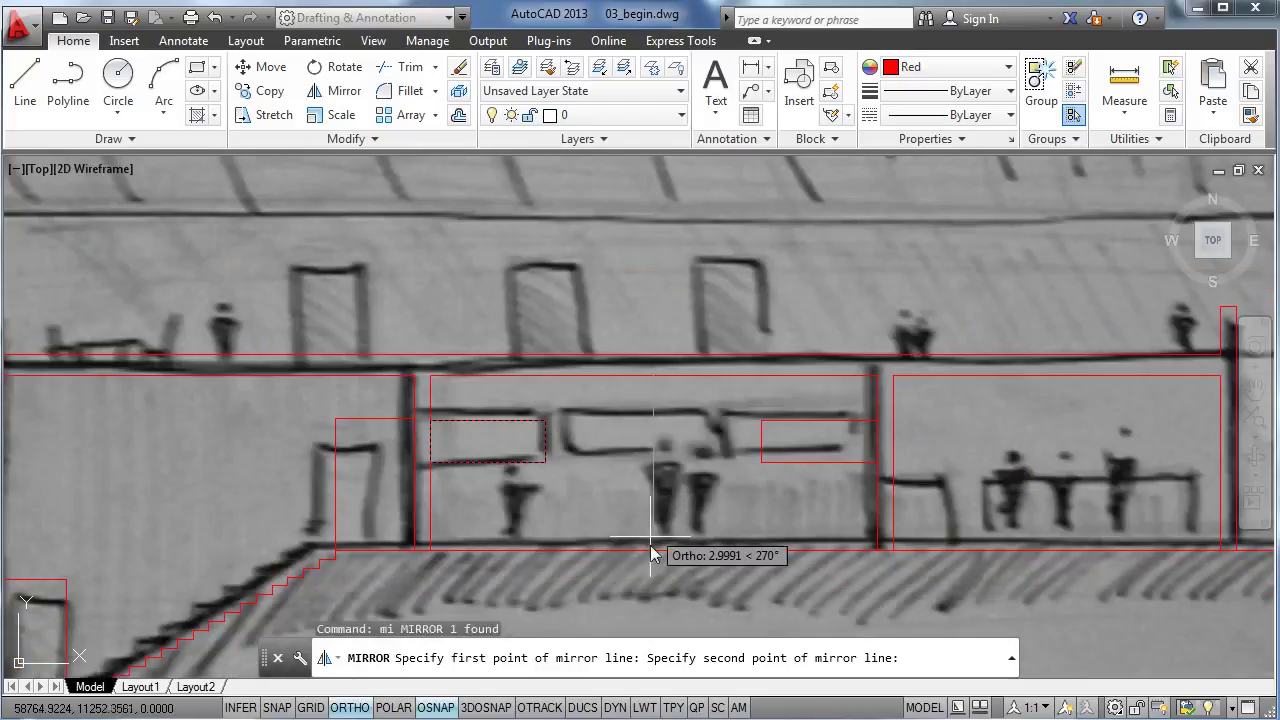
pyautogui.click(655, 600)
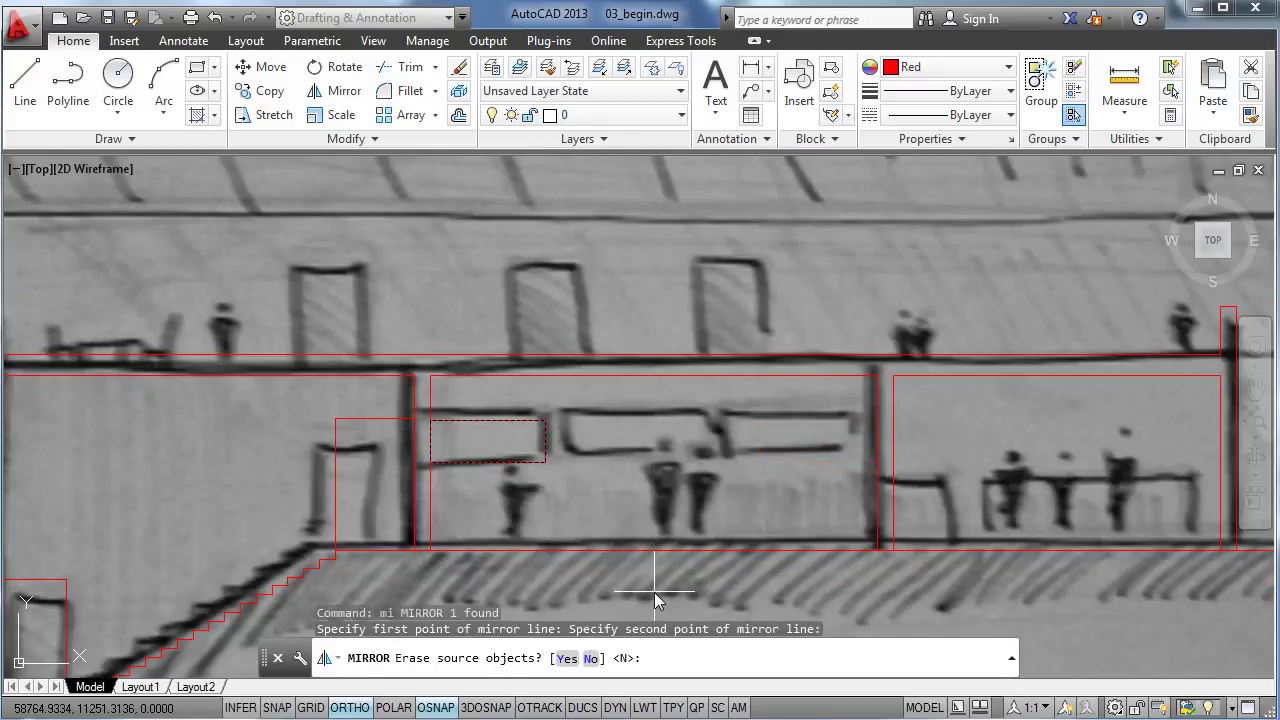
pyautogui.press('Return')
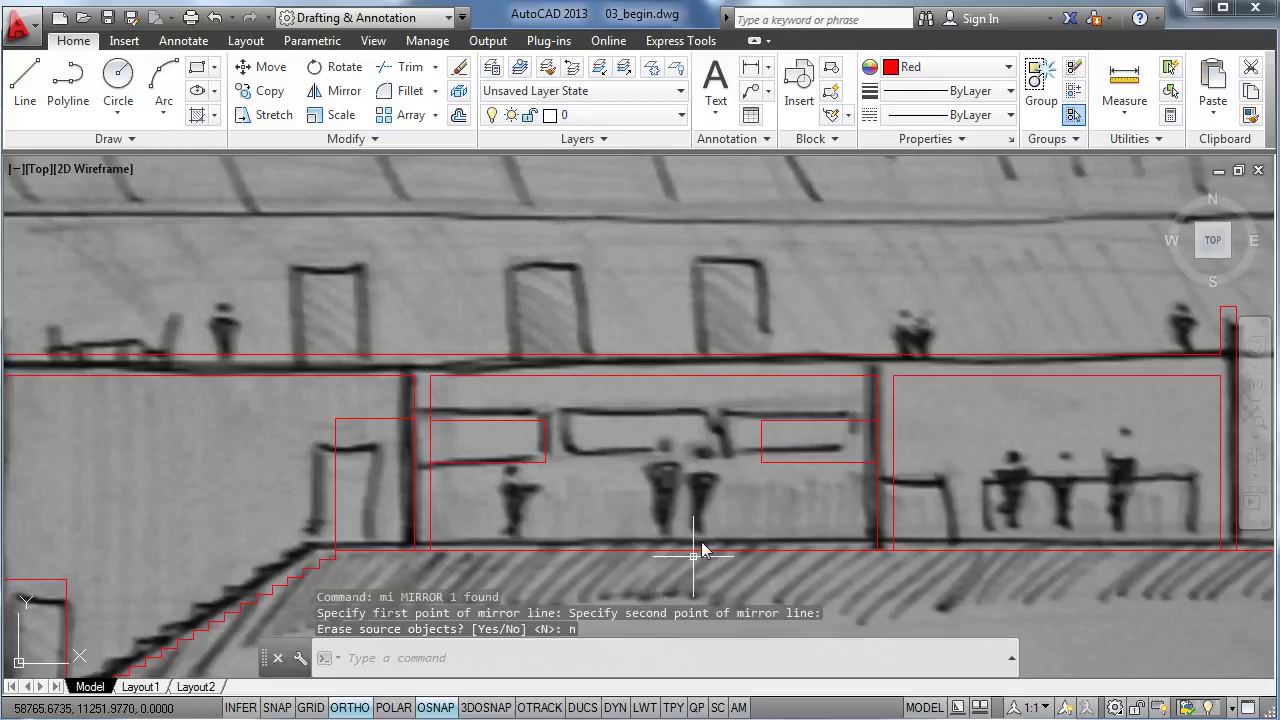
# Step: Copy the right tank rectangle to the midpoint between both tanks using Mid Between 2 Points
pyautogui.click(786, 418)
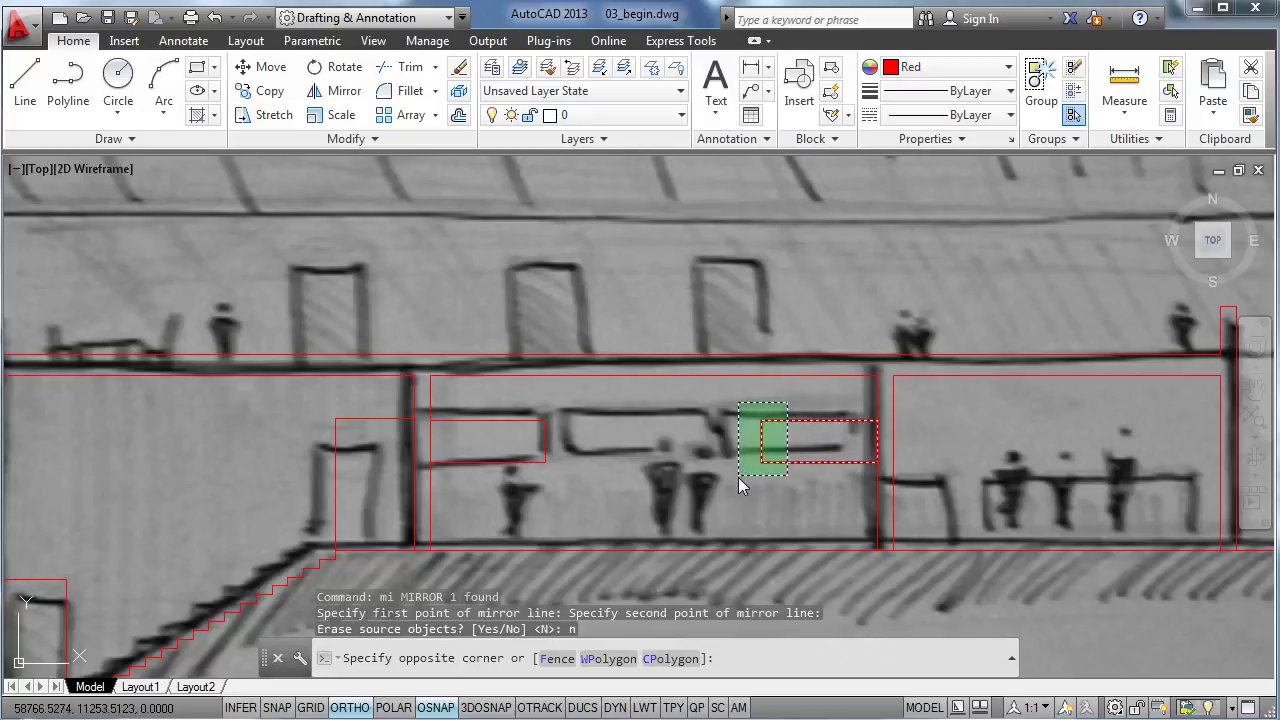
pyautogui.click(736, 484)
pyautogui.write('cp')
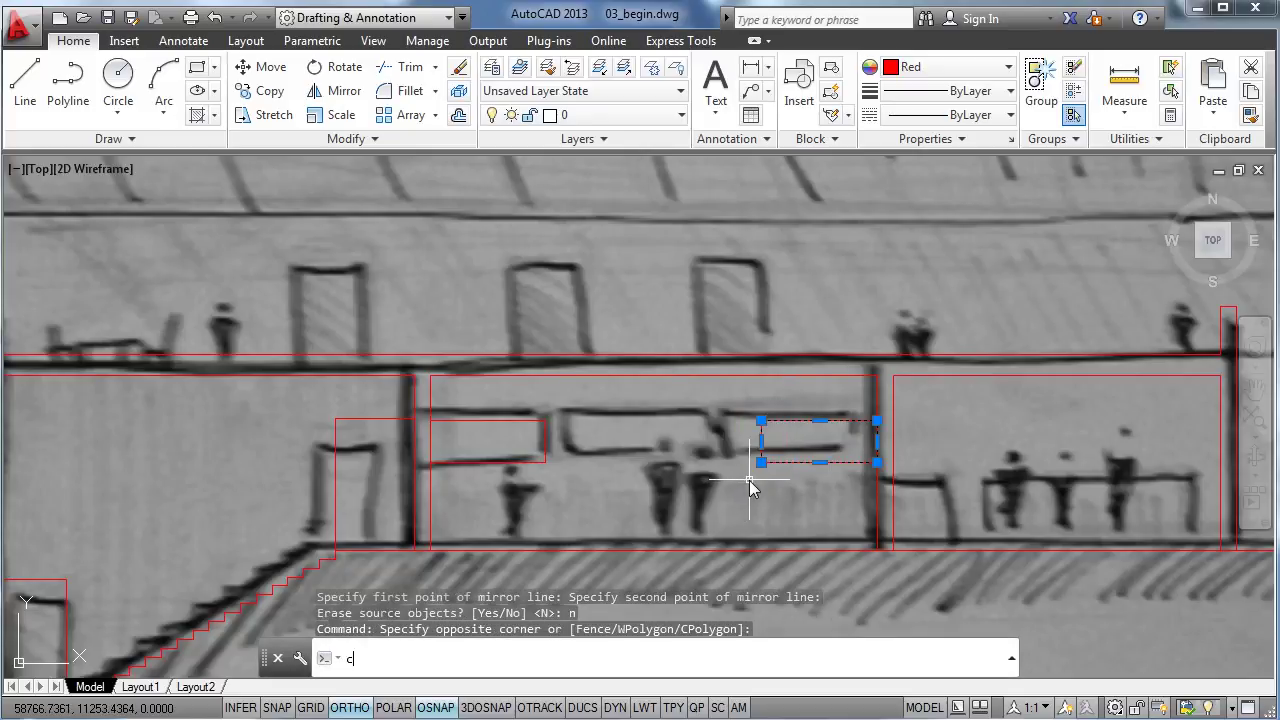
pyautogui.press('Return')
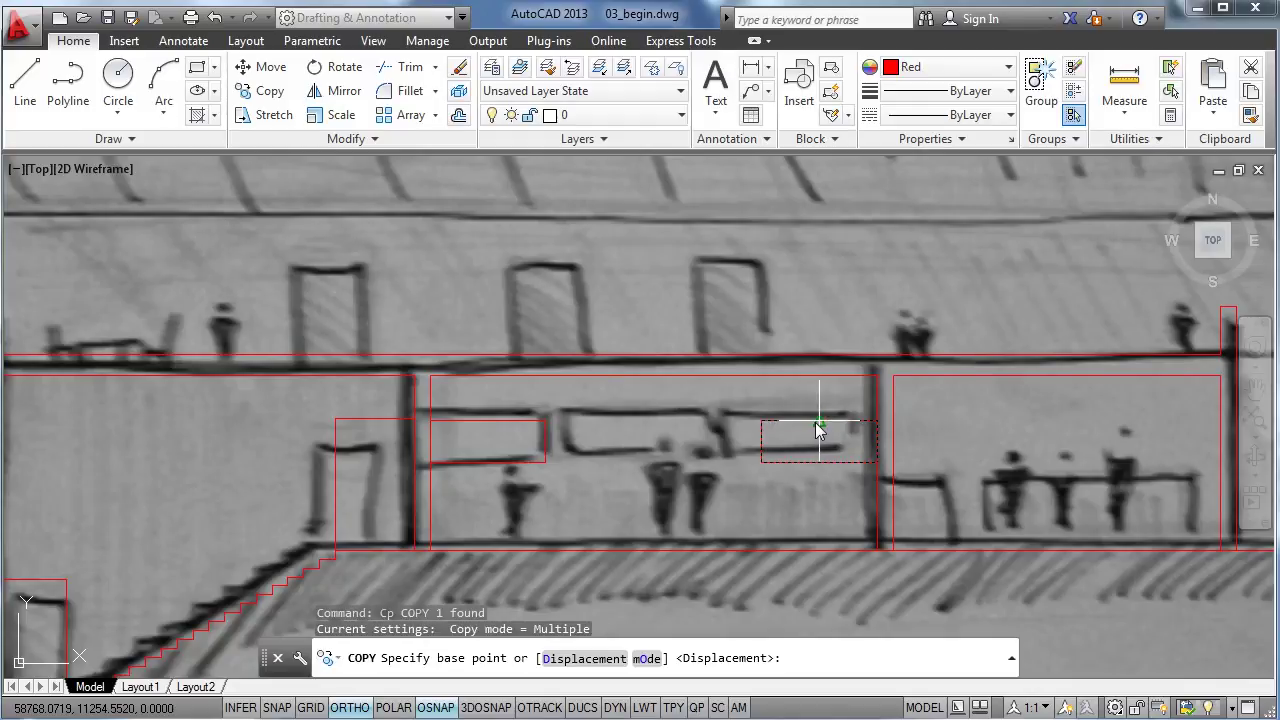
pyautogui.click(818, 424)
pyautogui.scroll(2, 635, 416)
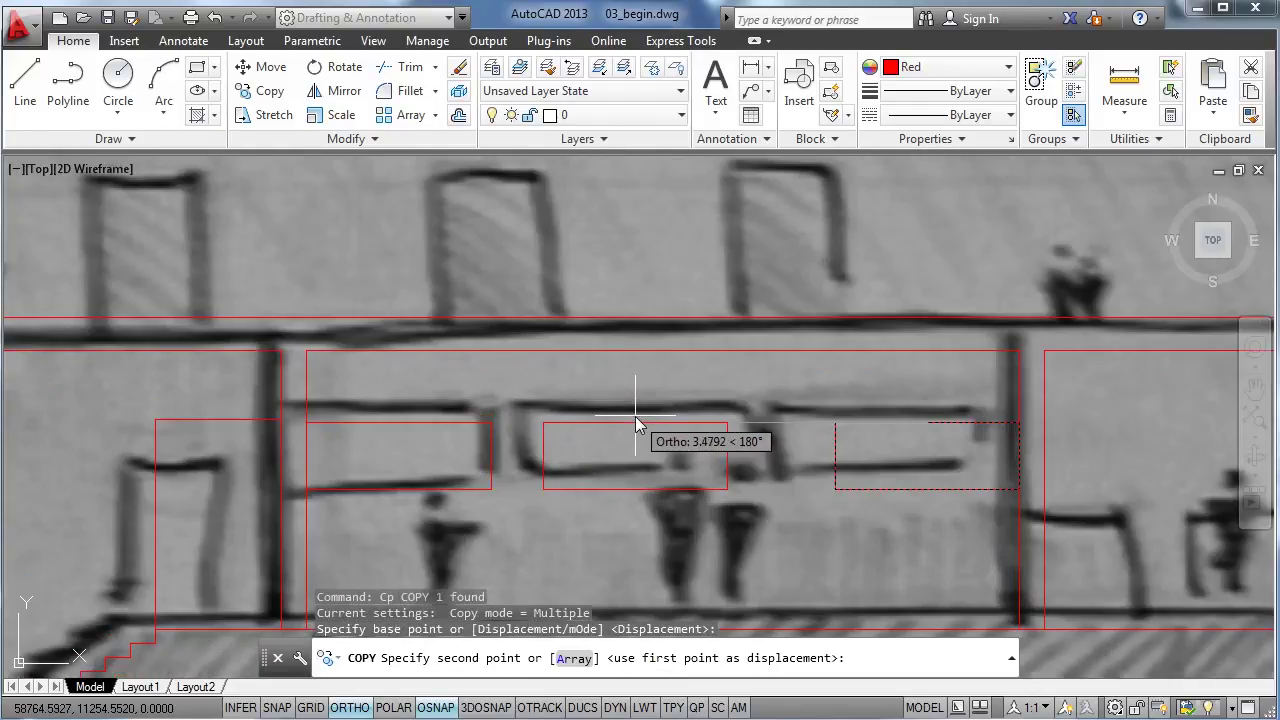
pyautogui.keyDown('shift'); pyautogui.rightClick(635, 416); pyautogui.keyUp('shift')
pyautogui.click(688, 378)
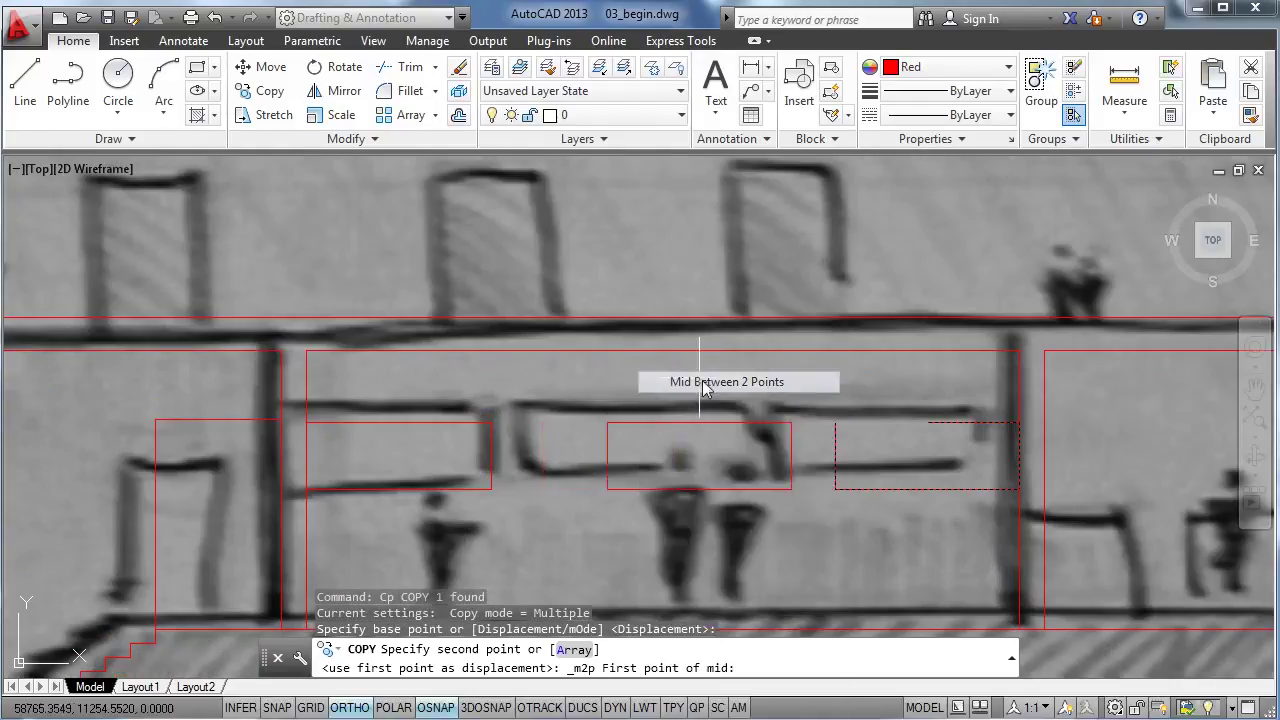
pyautogui.click(833, 420)
pyautogui.click(493, 422)
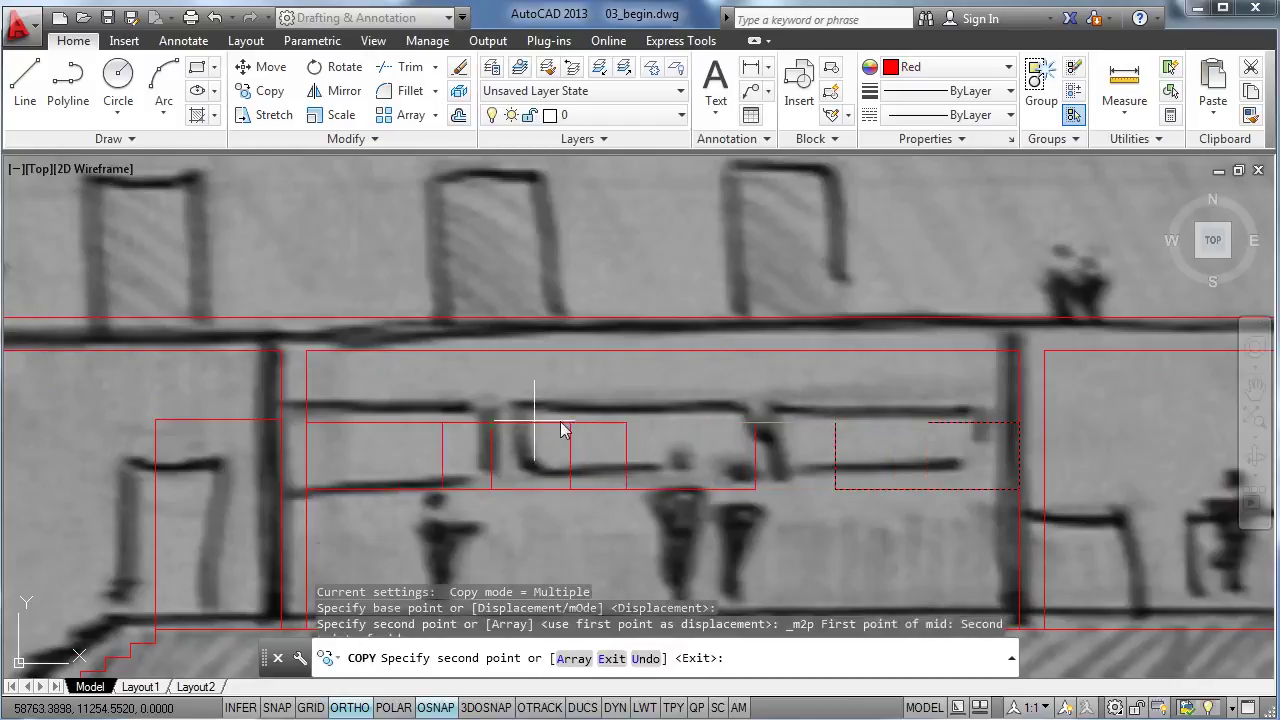
pyautogui.scroll(-1, 686, 377)
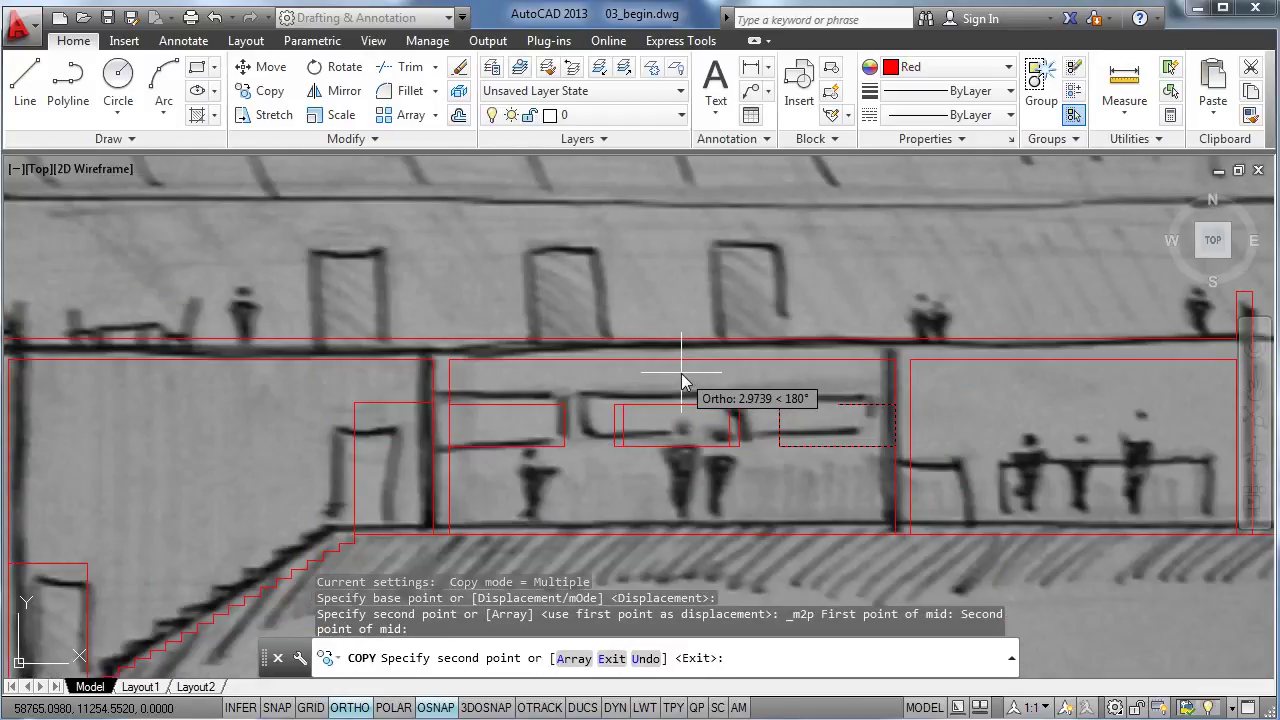
pyautogui.press('Escape')
pyautogui.scroll(-1, 591, 437)
pyautogui.scroll(1, 620, 437)
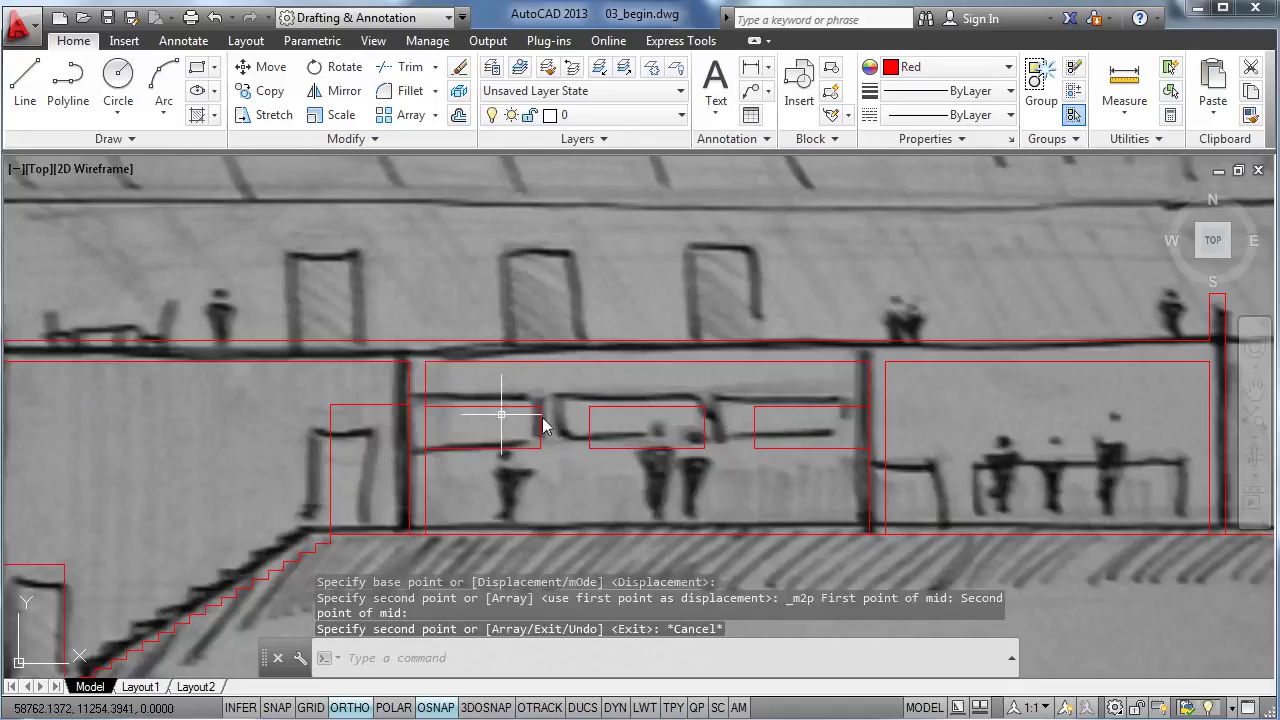
# Step: Draw an L-shaped polyline from the right room's left wall, 1.2 right and 0.7 down
pyautogui.moveTo(745, 432); pyautogui.dragTo(449, 420, button='middle')
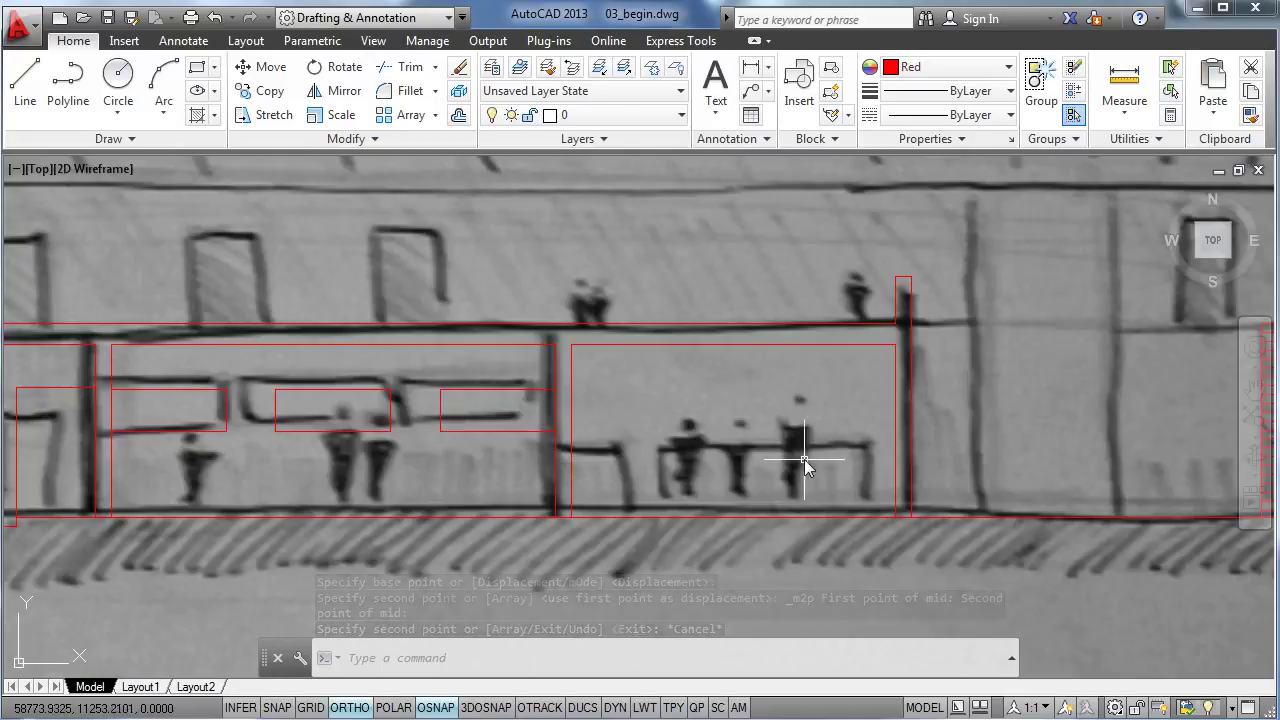
pyautogui.scroll(2, 629, 472)
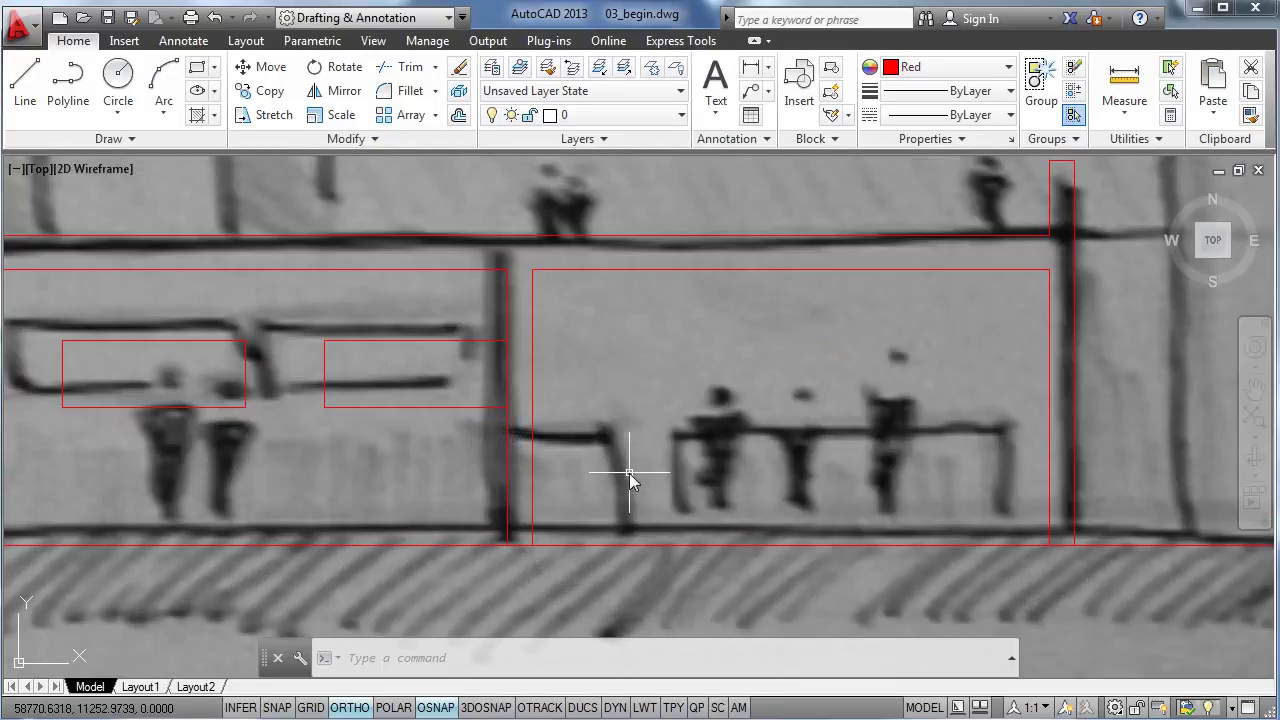
pyautogui.write('pl')
pyautogui.press('Return')
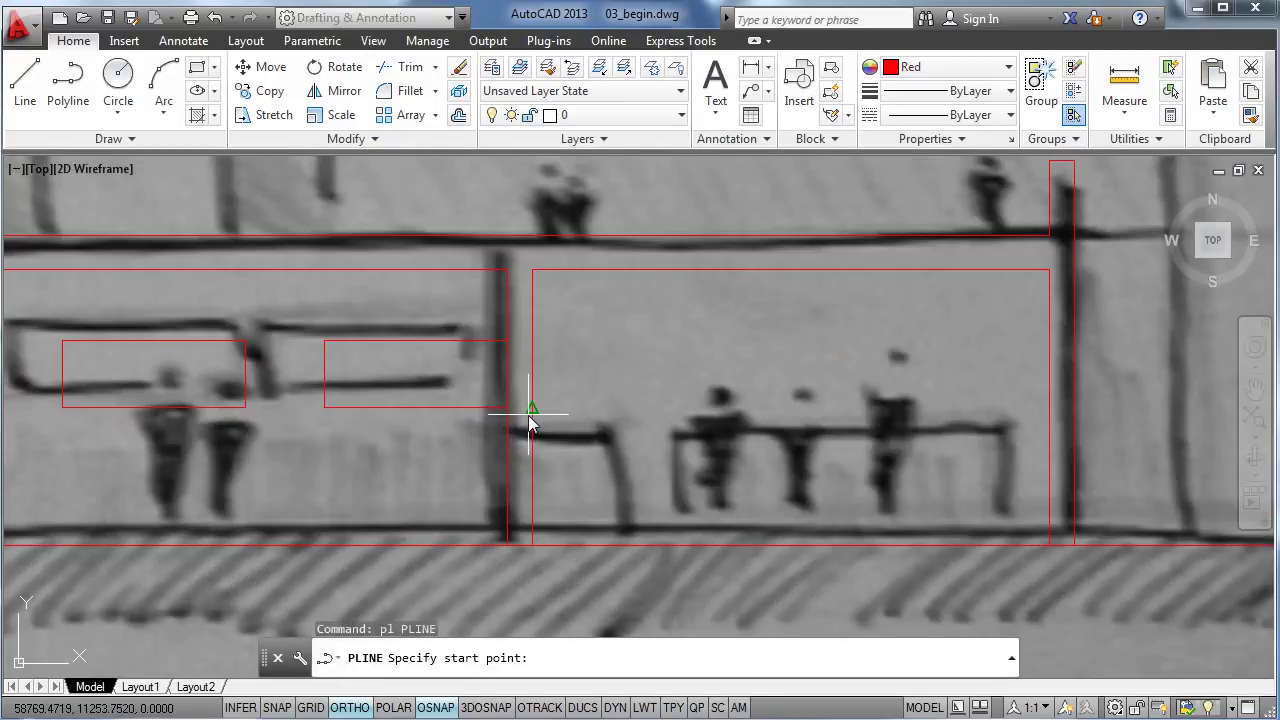
pyautogui.click(530, 413)
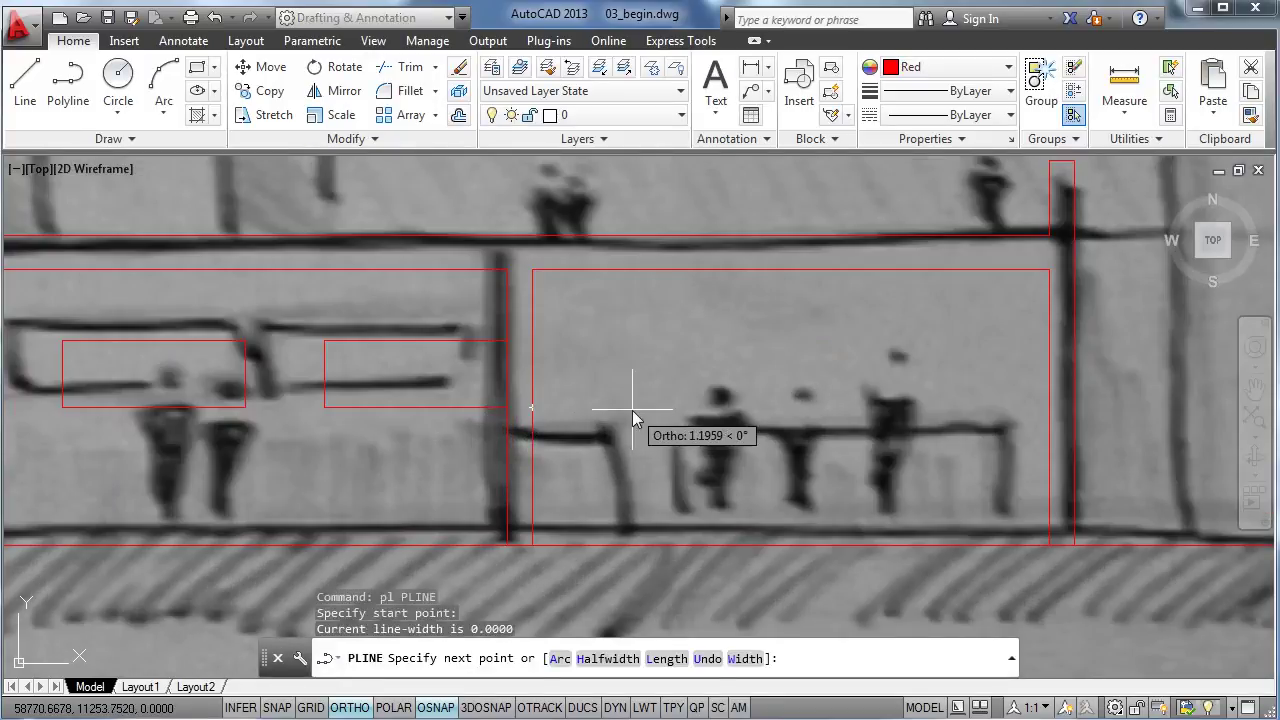
pyautogui.write('1')
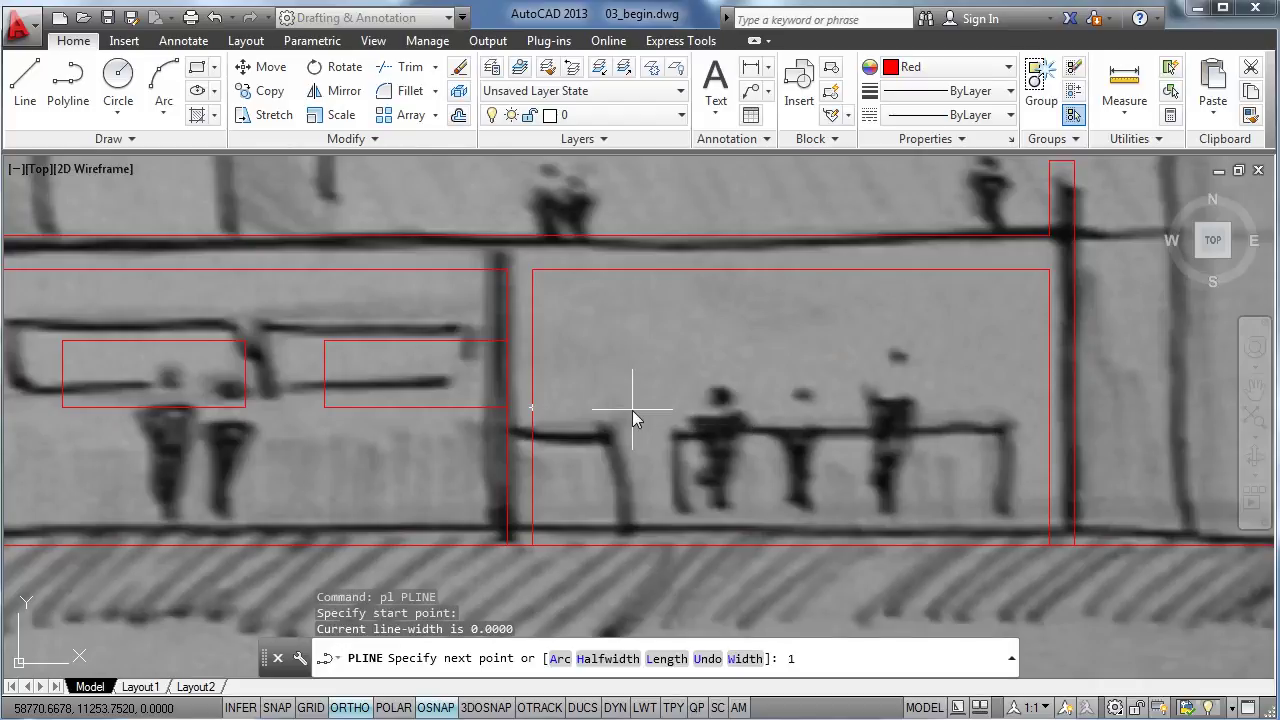
pyautogui.write('.2')
pyautogui.press('Return')
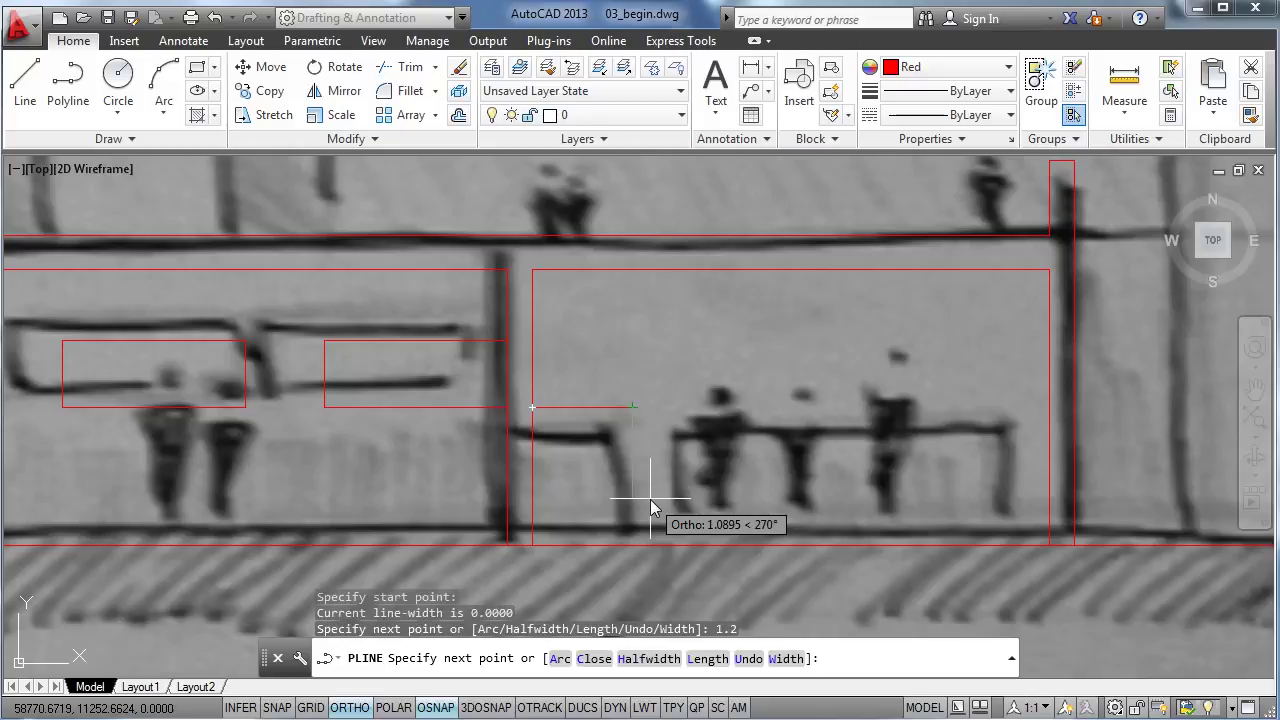
pyautogui.write('.7')
pyautogui.press('Return')
pyautogui.press('Escape')
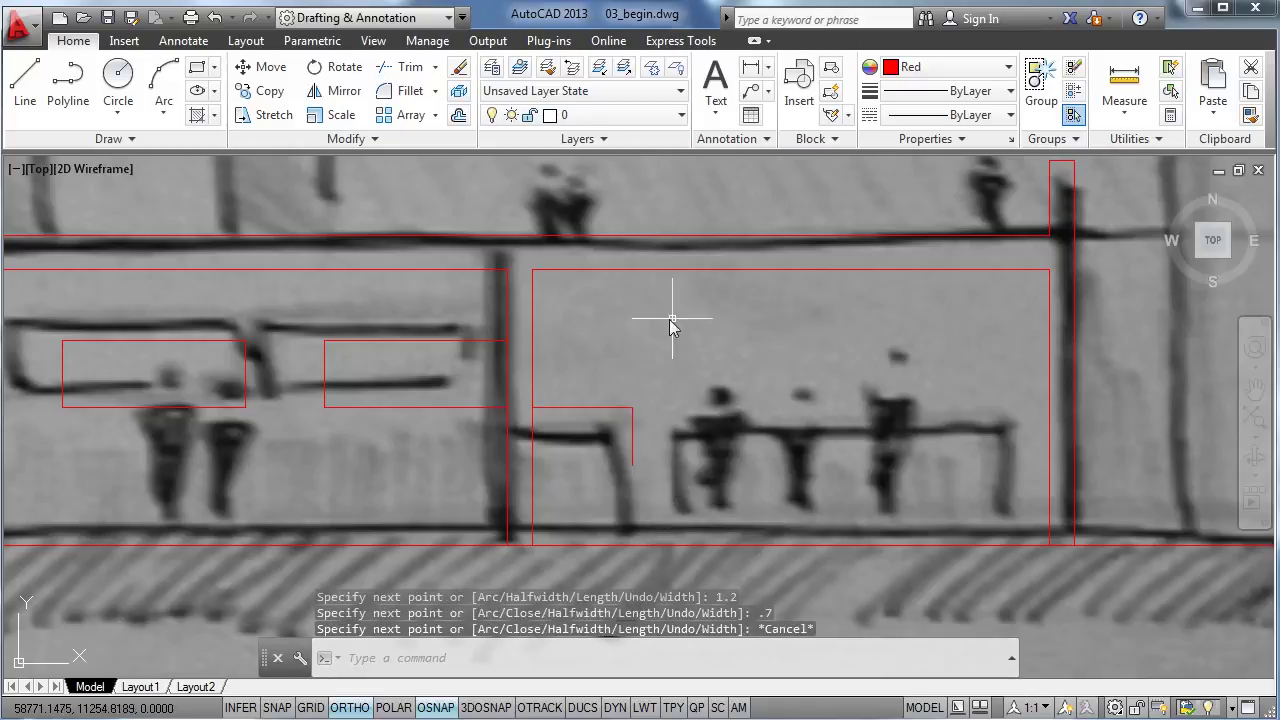
# Step: Move the L-shaped polyline down onto the floor
pyautogui.click(651, 355)
pyautogui.click(620, 434)
pyautogui.write('m')
pyautogui.press('Return')
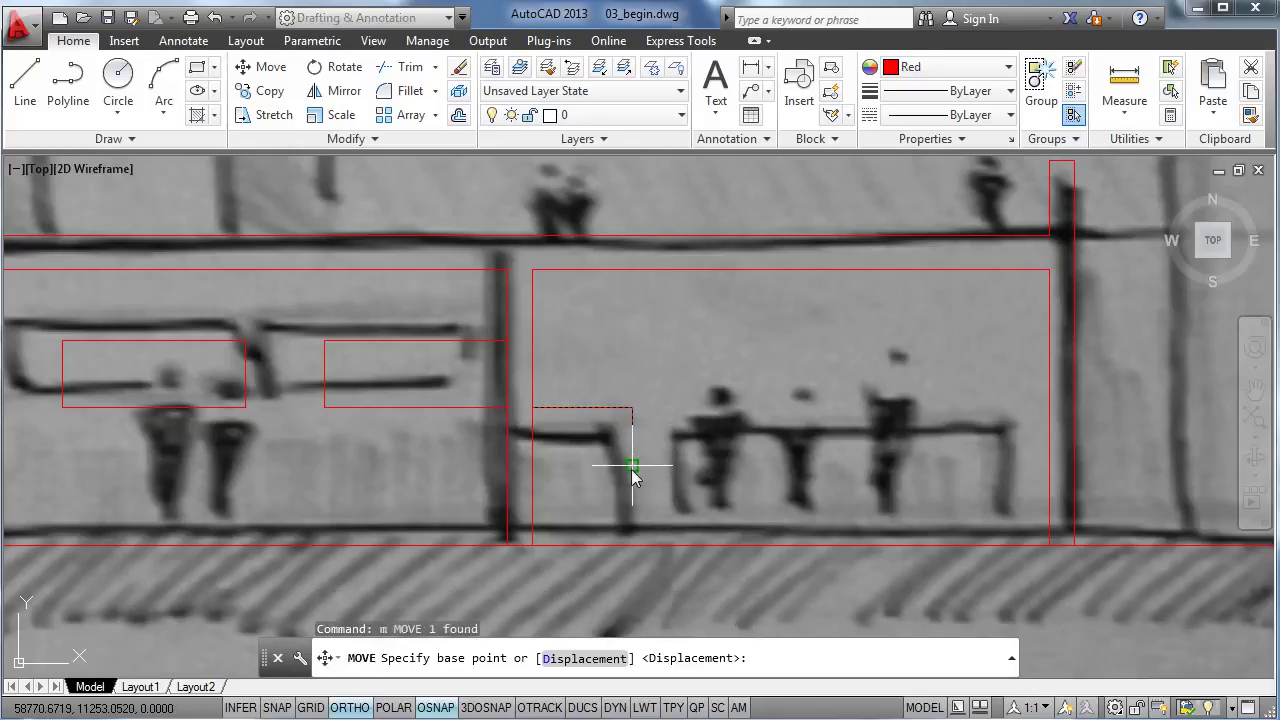
pyautogui.click(632, 465)
pyautogui.press('Escape')
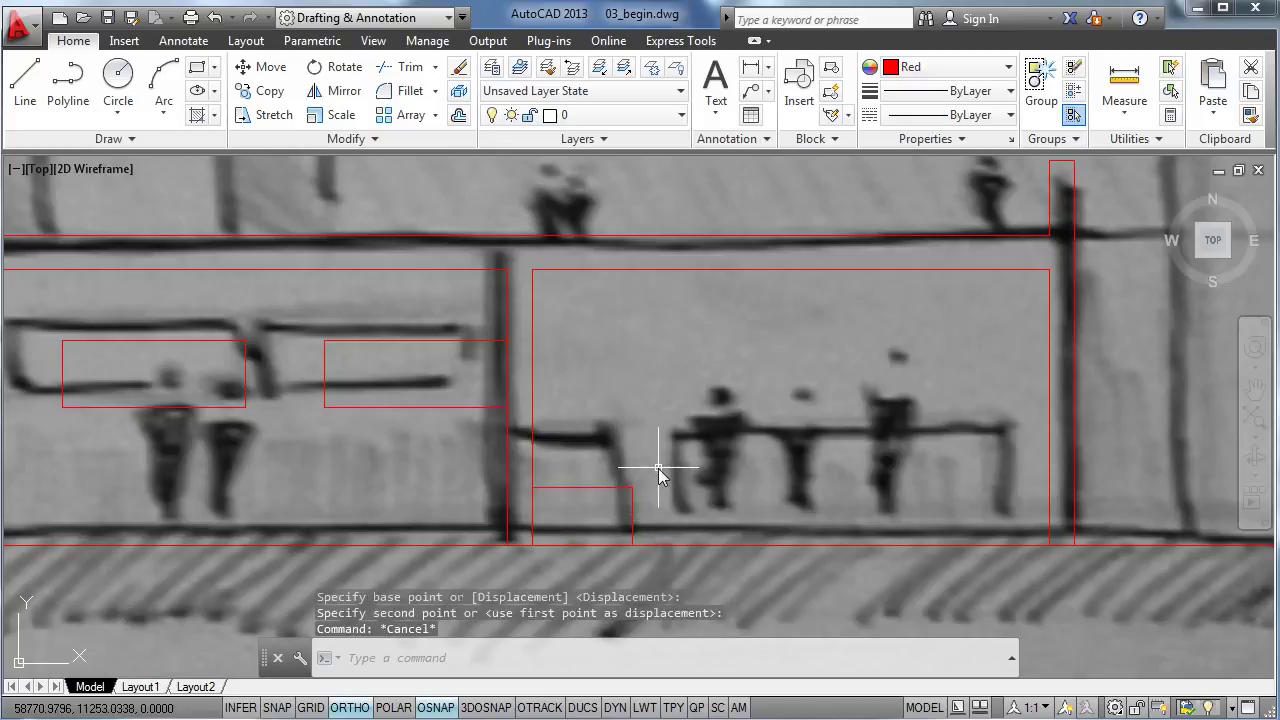
# Step: Draw a polyline up from the floor, 4 units right, and back down to the floor
pyautogui.write('pl')
pyautogui.press('Return')
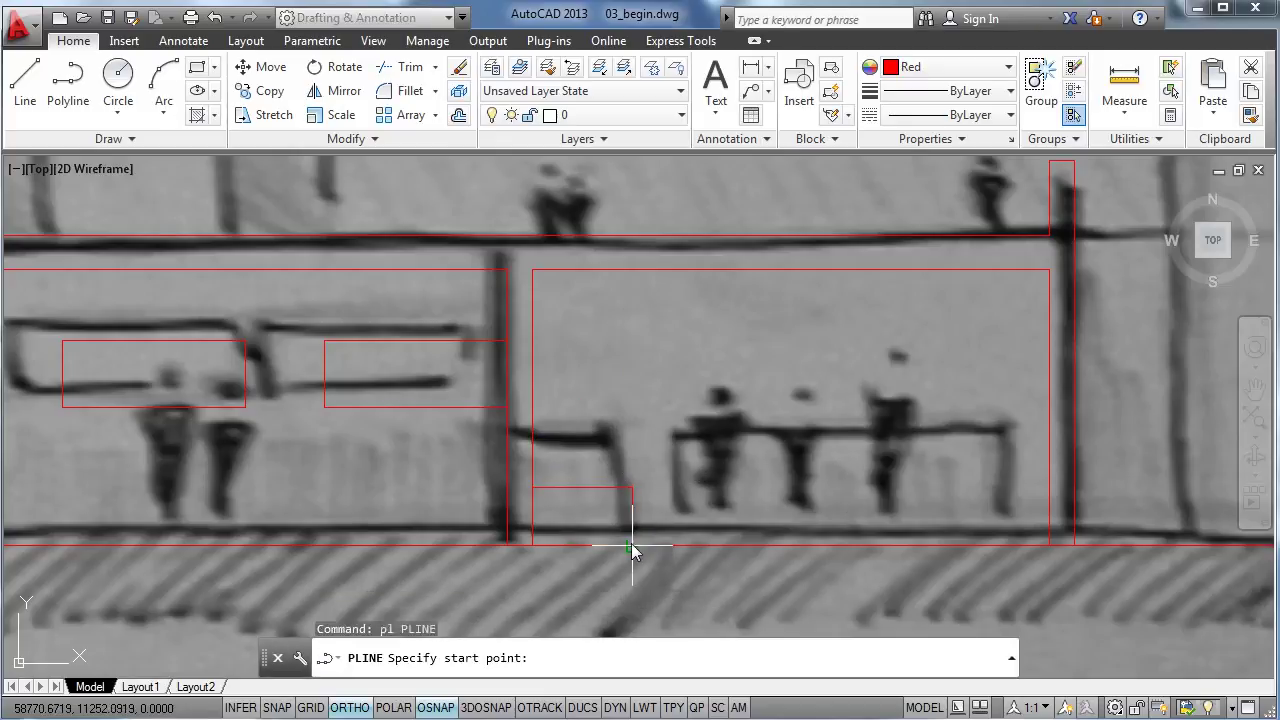
pyautogui.click(632, 545)
pyautogui.click(632, 488)
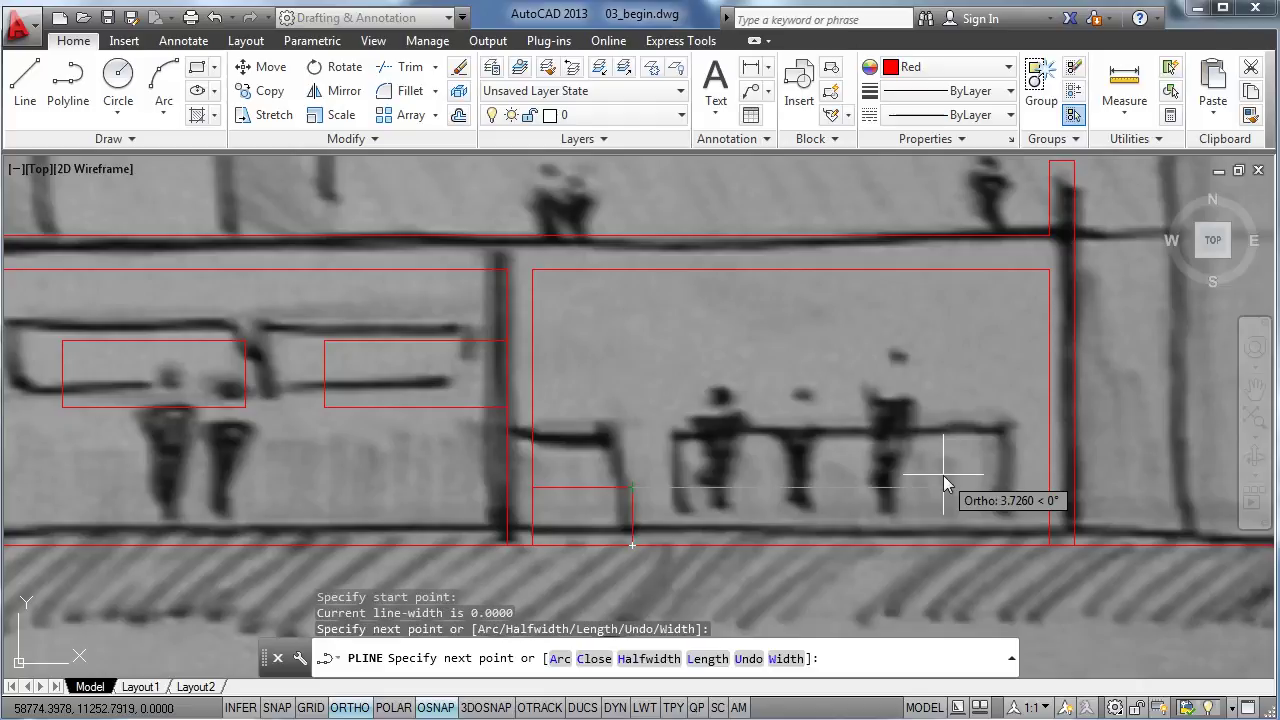
pyautogui.write('4')
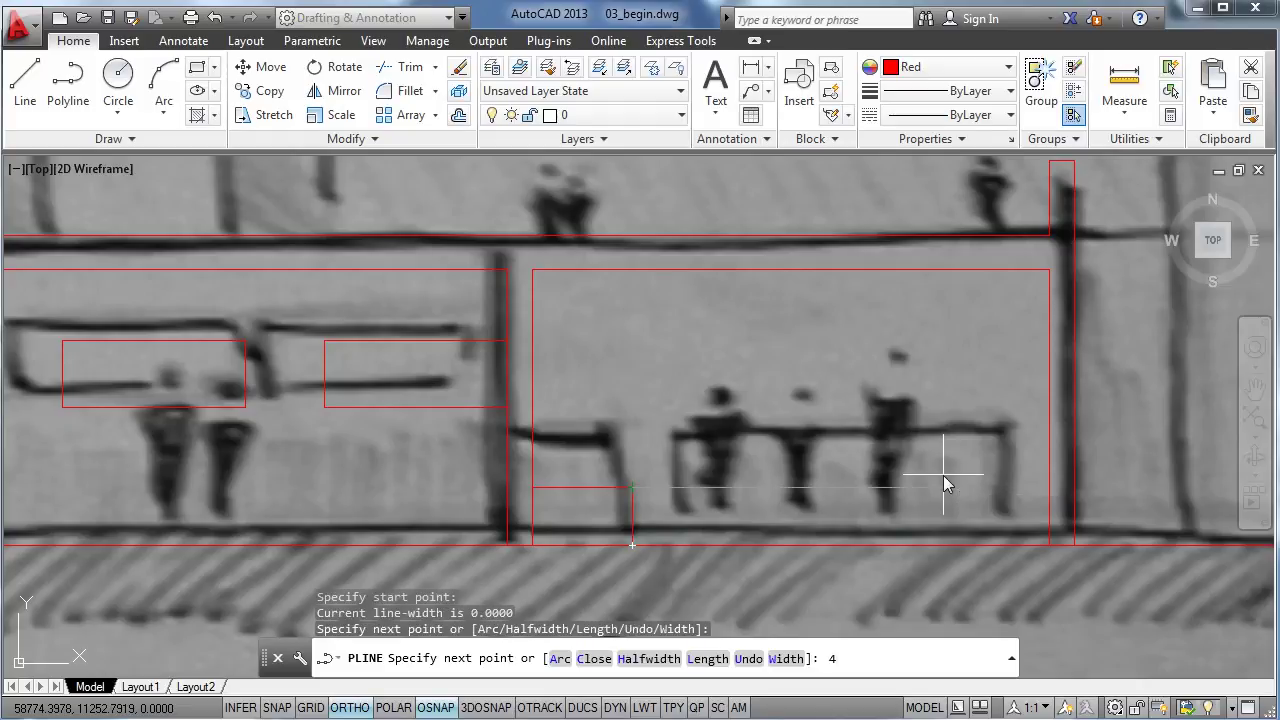
pyautogui.press('Return')
pyautogui.click(966, 545)
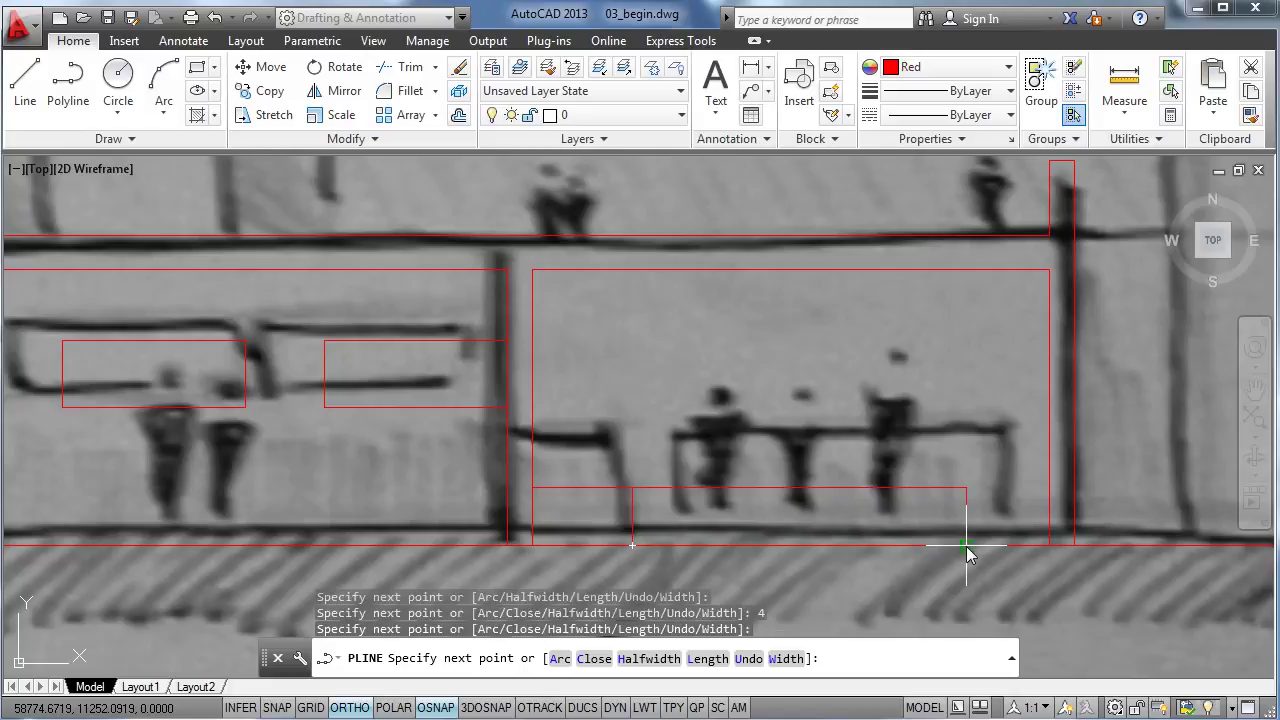
pyautogui.press('Return')
# Step: Move the new floor outline slightly right and pan to show the whole section
pyautogui.click(873, 418)
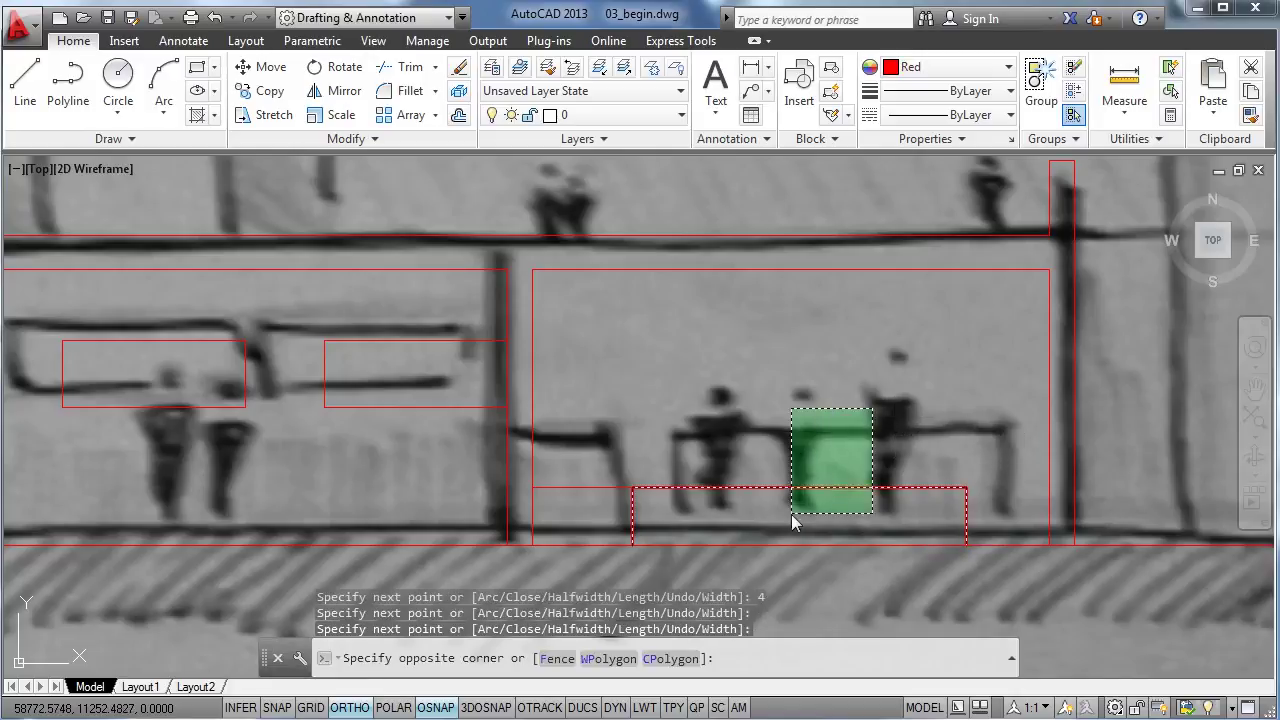
pyautogui.click(794, 512)
pyautogui.write('m')
pyautogui.press('Return')
pyautogui.click(742, 372)
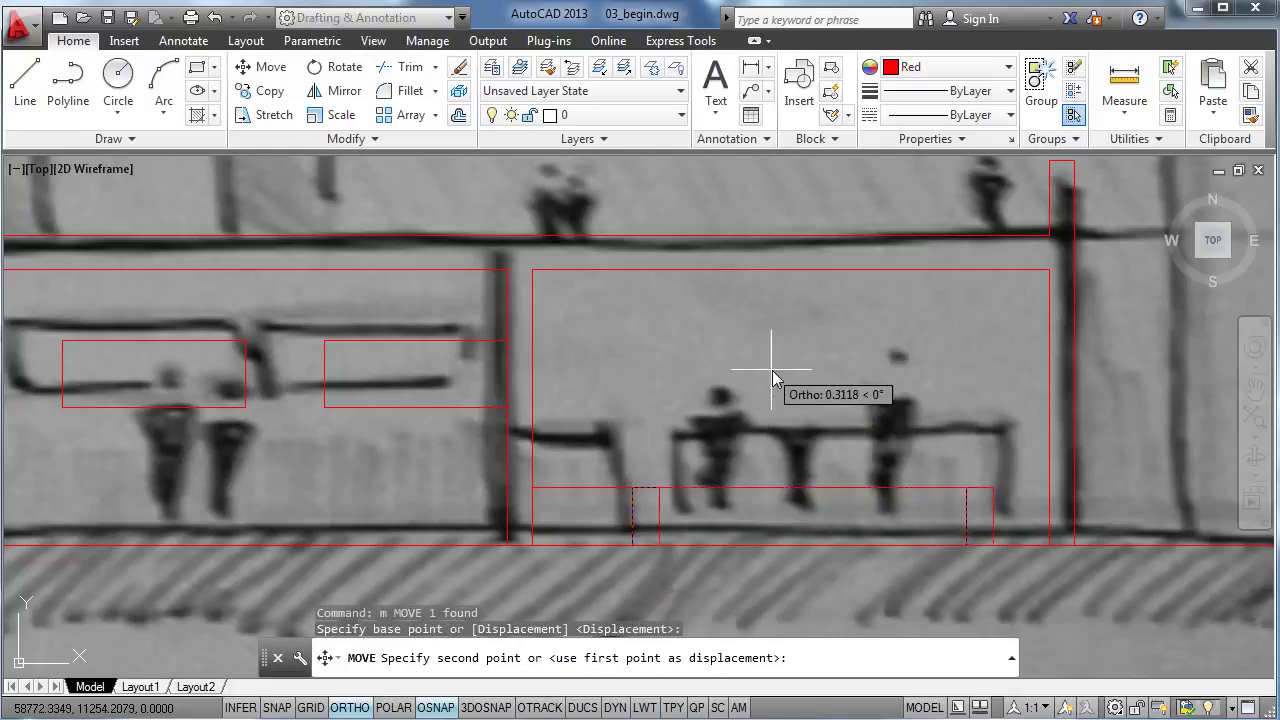
pyautogui.click(784, 371)
pyautogui.scroll(-8, 784, 371)
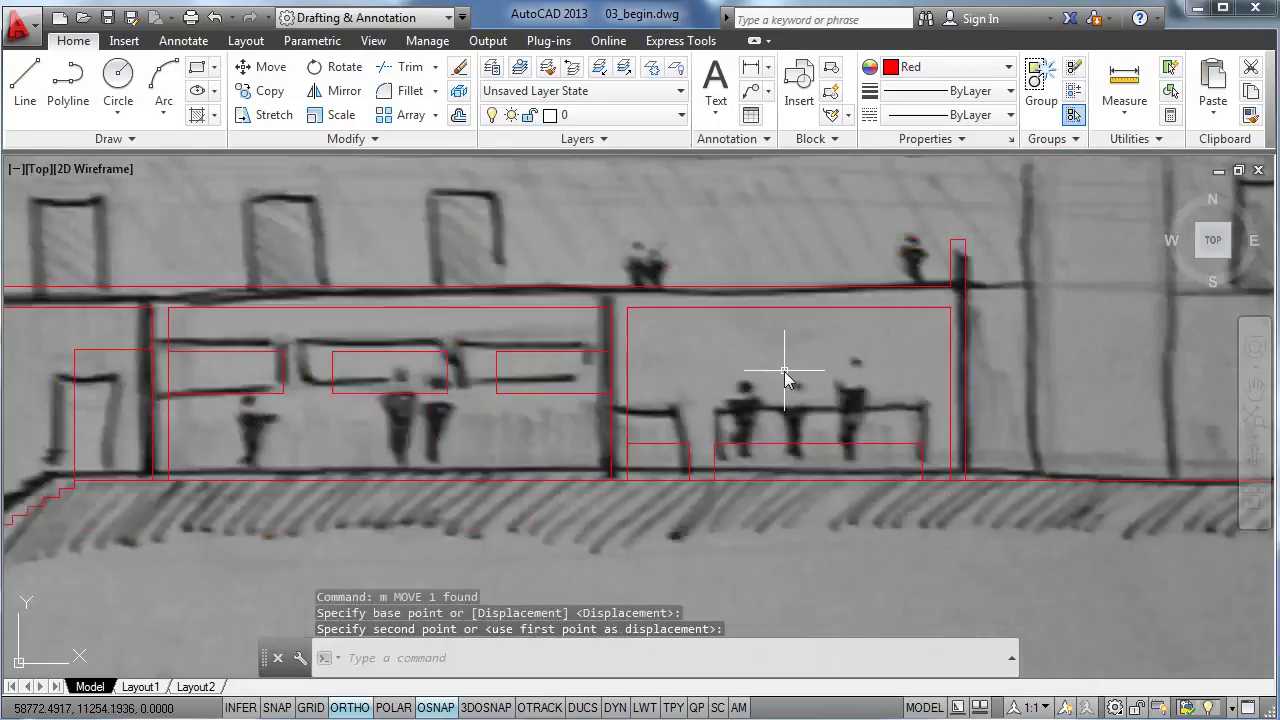
pyautogui.moveTo(782, 385)
pyautogui.mouseDown(button='middle')
pyautogui.moveTo(734, 449)
pyautogui.moveTo(714, 452)
pyautogui.mouseUp(button='middle')
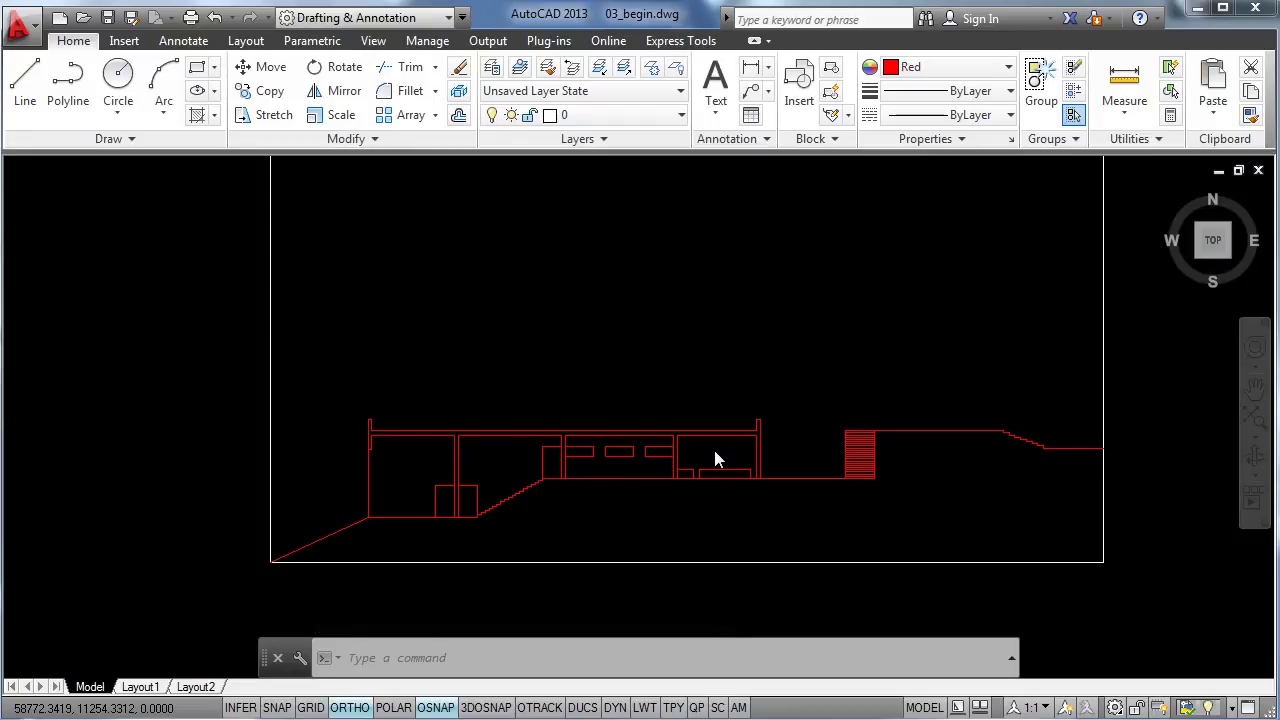
pyautogui.moveTo(714, 460); pyautogui.dragTo(710, 485, button='middle')
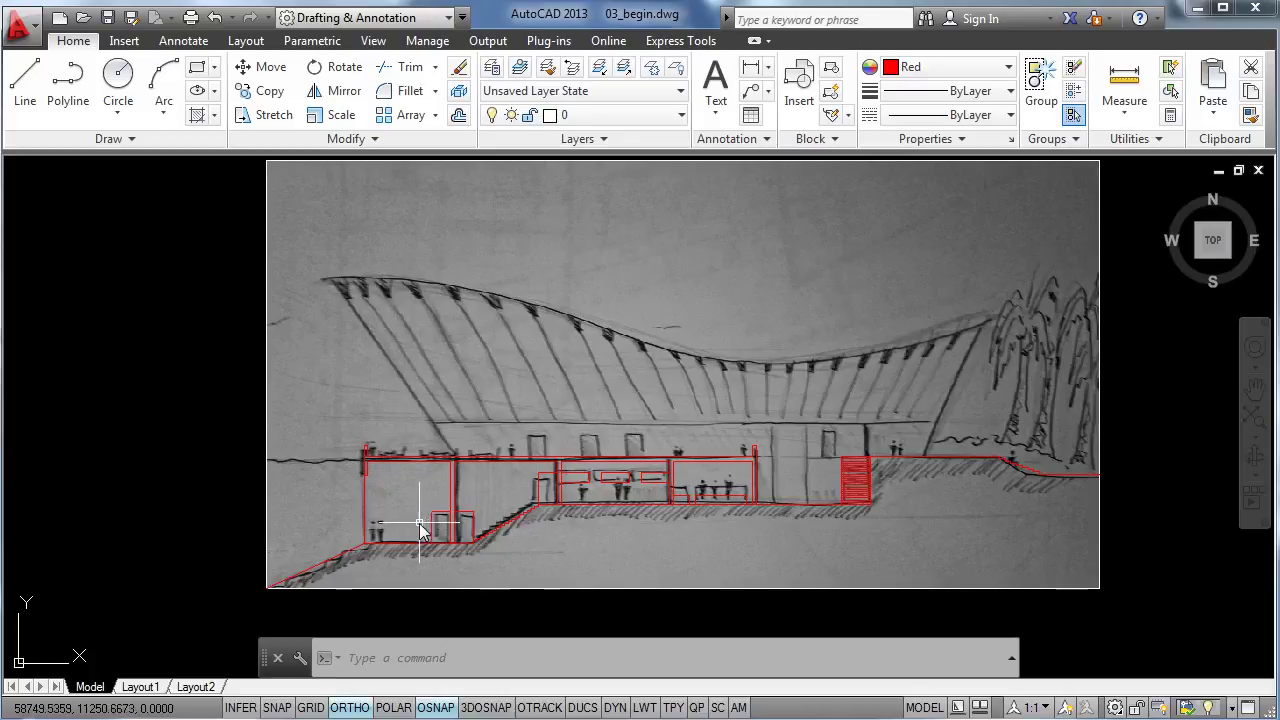
# Step: Copy the small door rectangle at the stair top up to just above the upper wall
pyautogui.scroll(2, 450, 525)
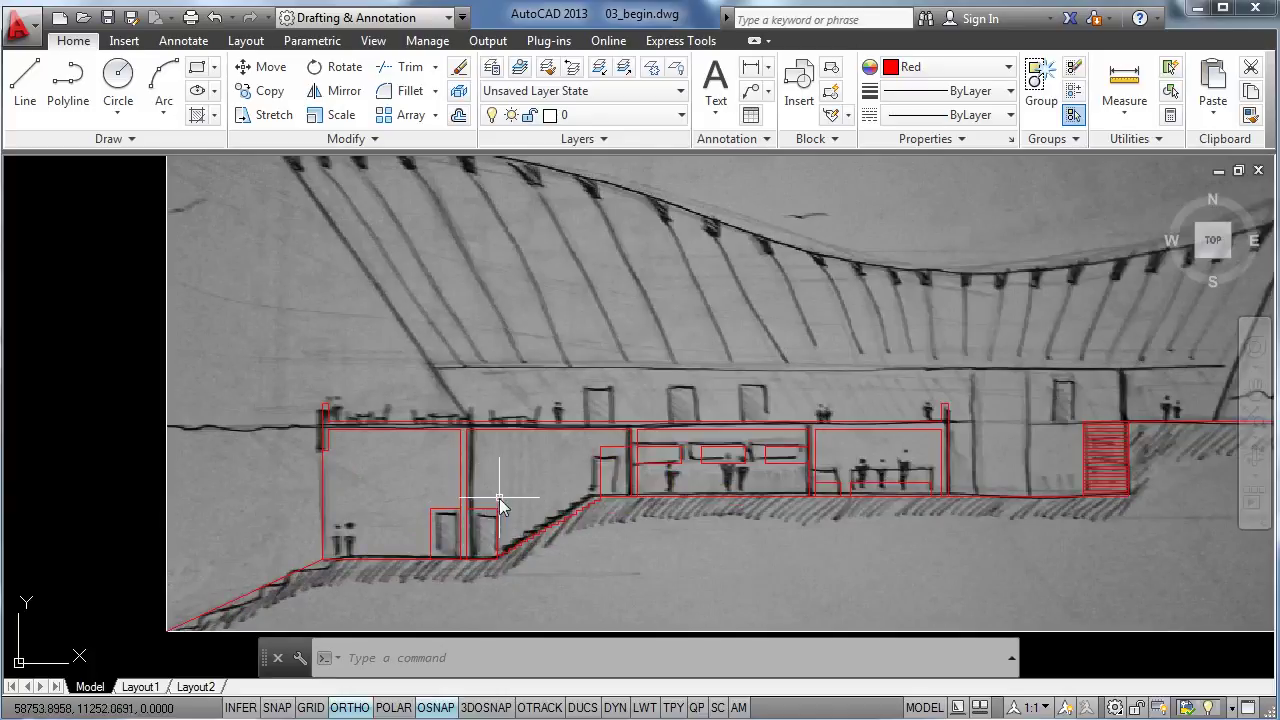
pyautogui.scroll(2, 605, 470)
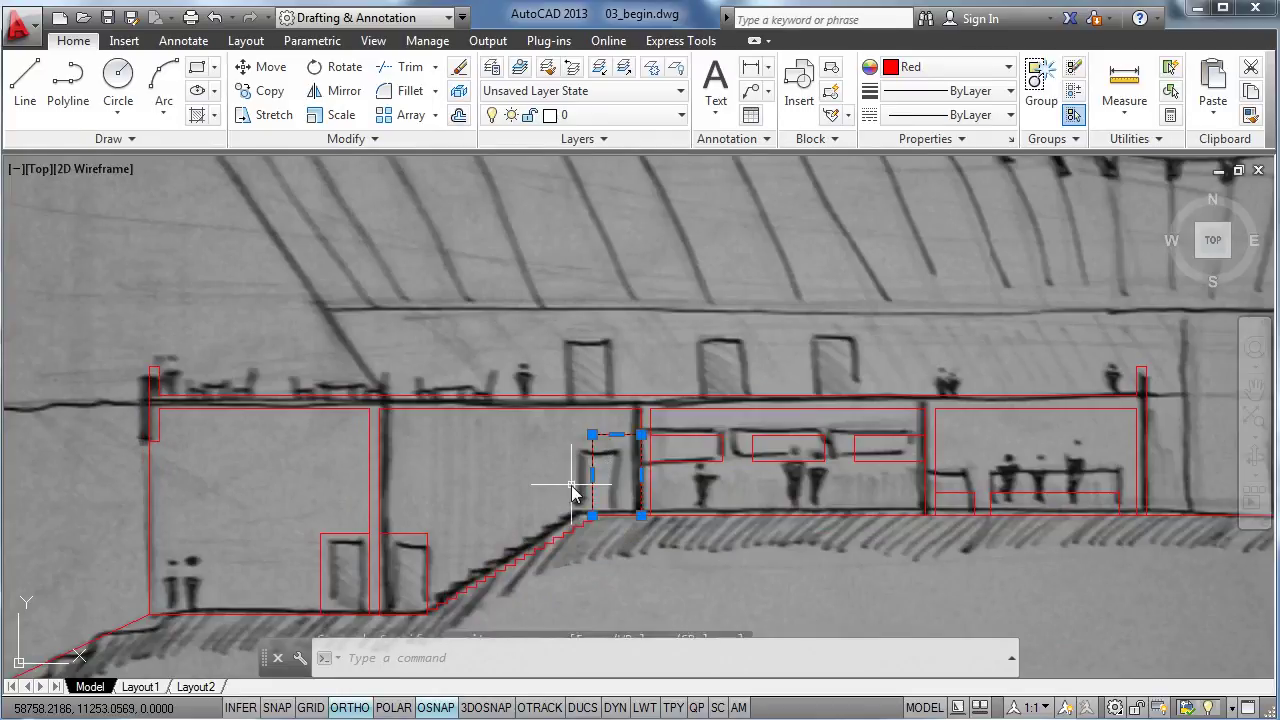
pyautogui.click(584, 494)
pyautogui.write('cp')
pyautogui.press('Return')
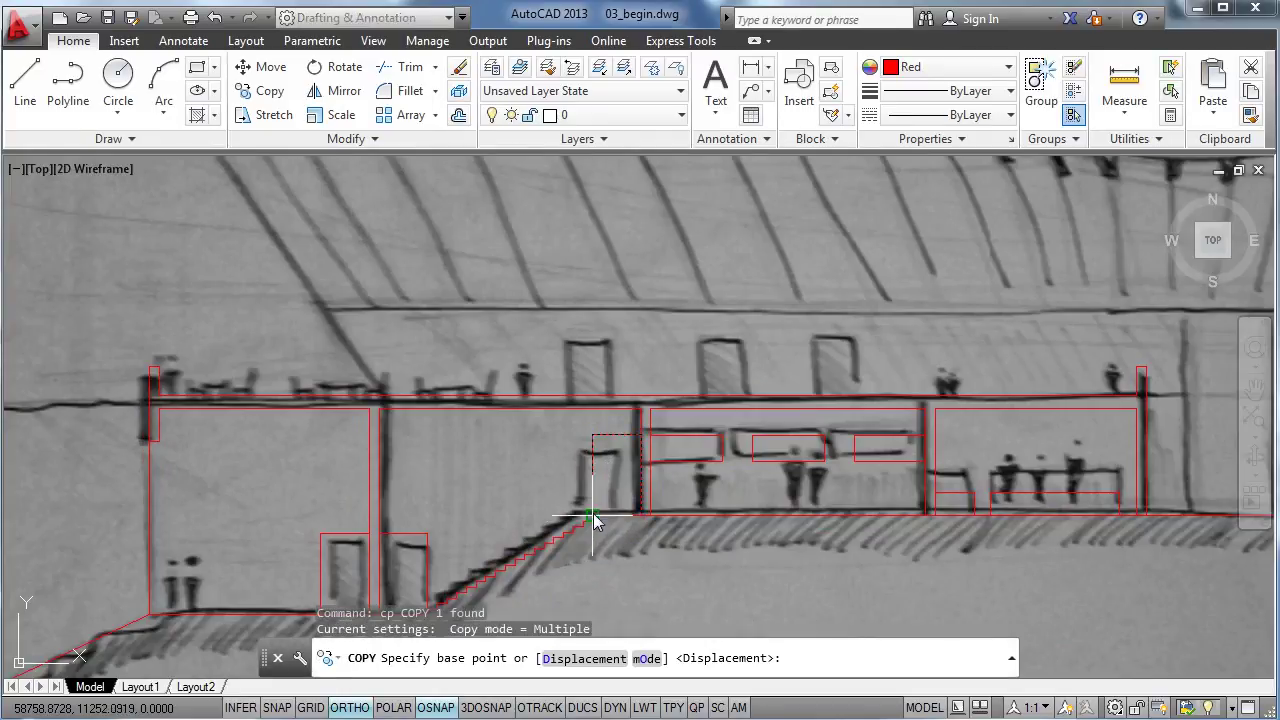
pyautogui.click(592, 517)
pyautogui.click(594, 396)
pyautogui.press('Escape')
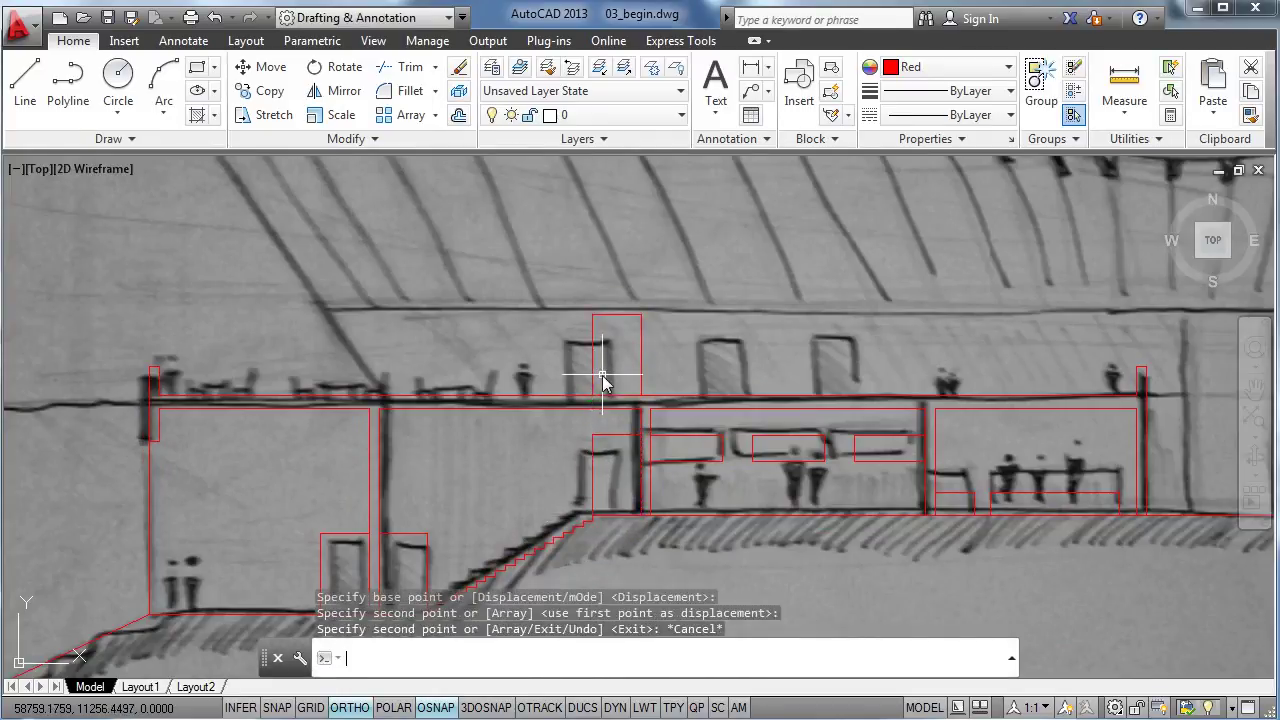
# Step: Select the copied door outline and begin moving it, then cancel the move
pyautogui.click(651, 343)
pyautogui.click(621, 355)
pyautogui.write('m')
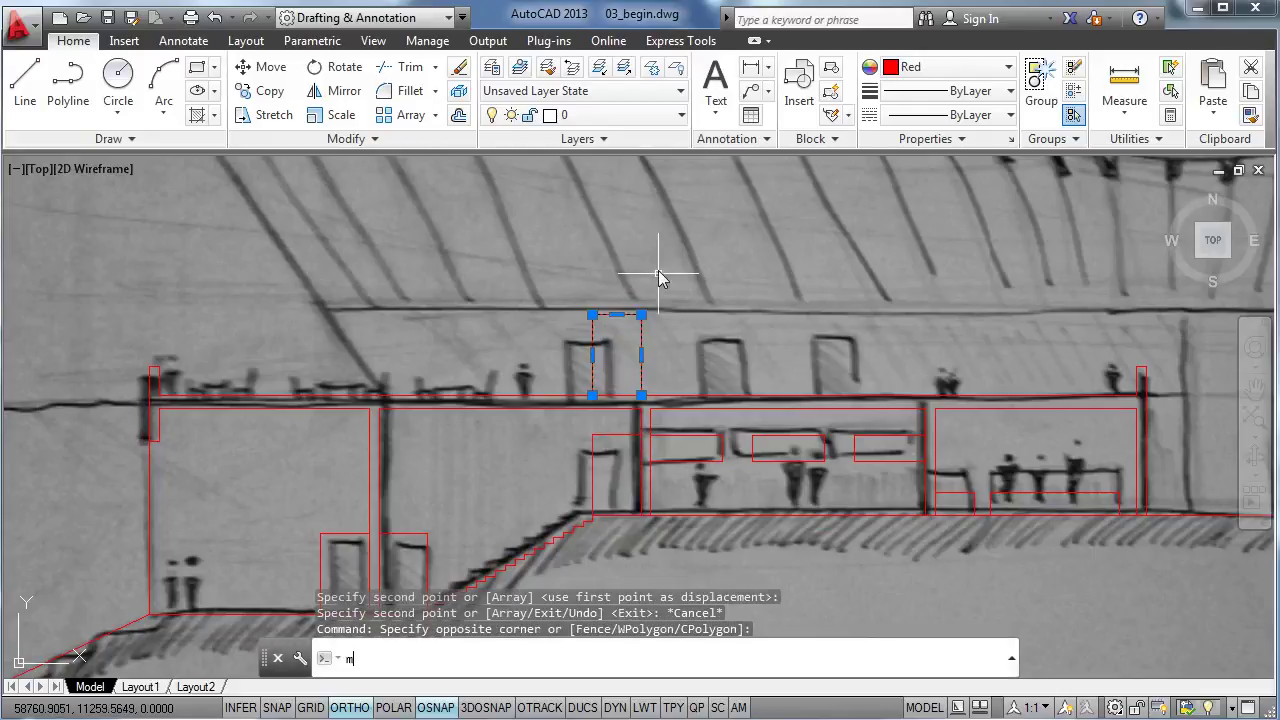
pyautogui.press('Return')
pyautogui.click(657, 264)
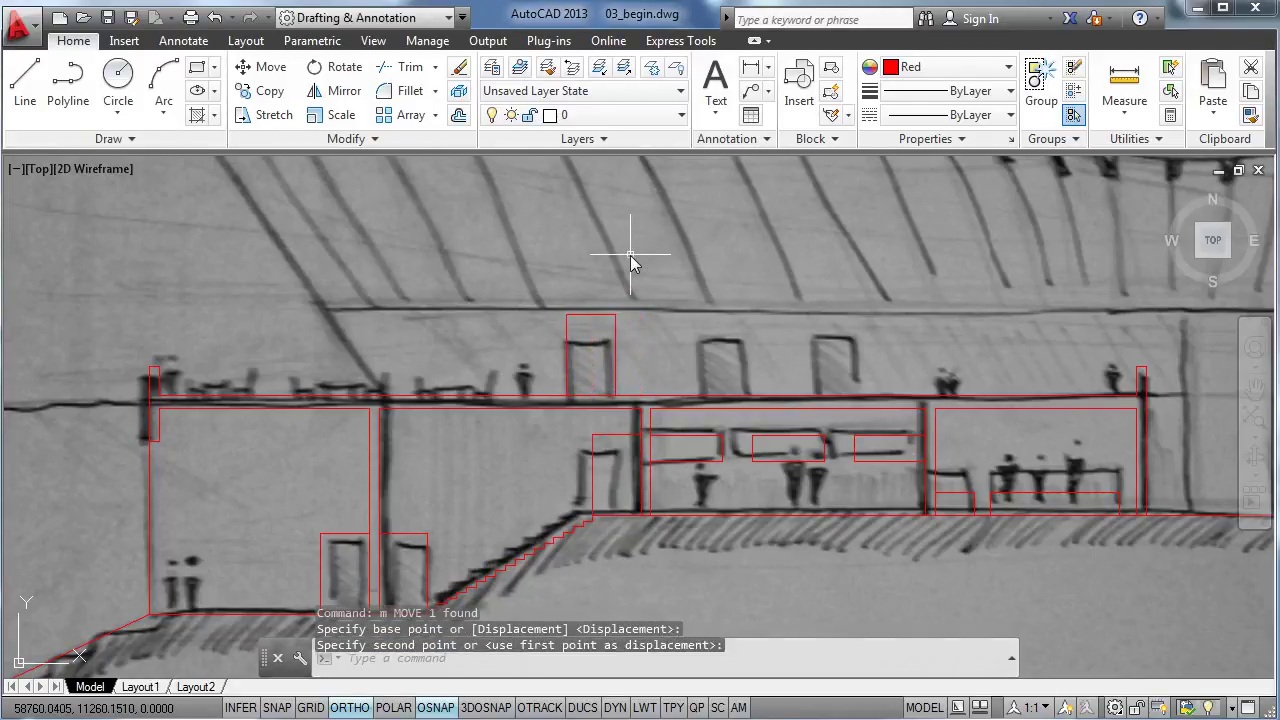
pyautogui.press('Escape')
# Step: Copy the upper door outline to three more doorways rightward along the upper wall
pyautogui.click(614, 346)
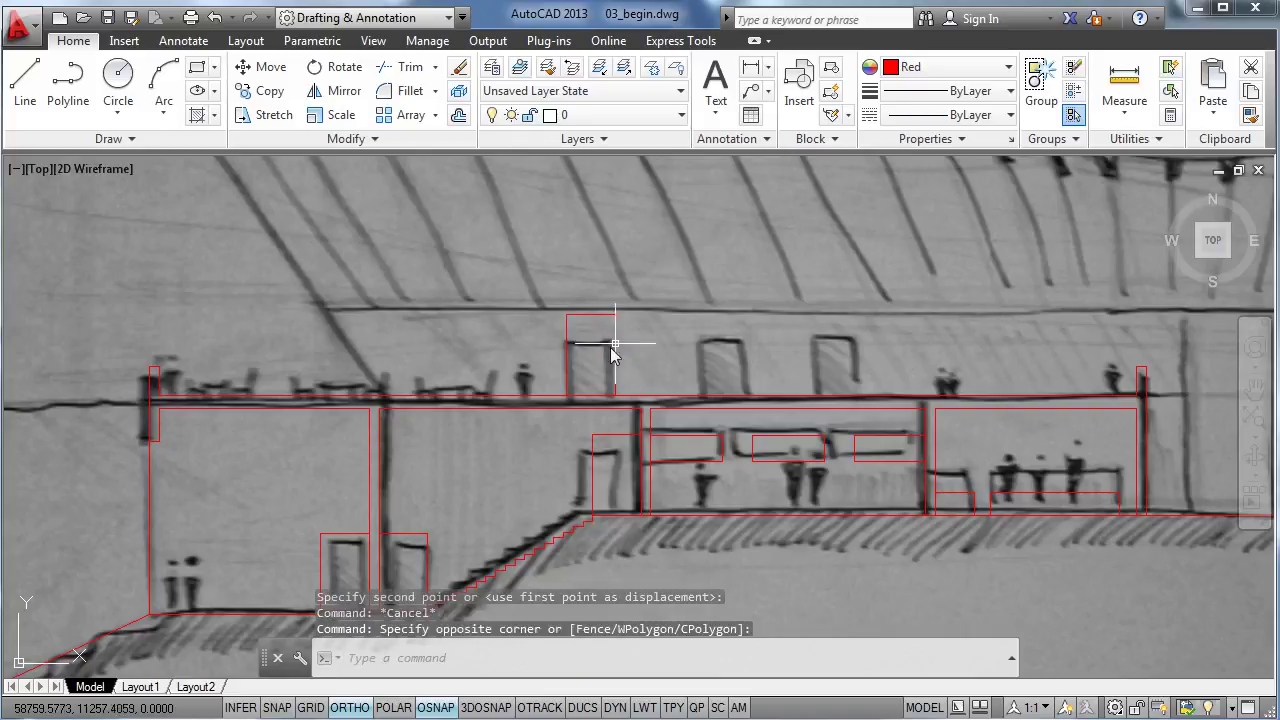
pyautogui.click(595, 332)
pyautogui.write('cp')
pyautogui.press('Return')
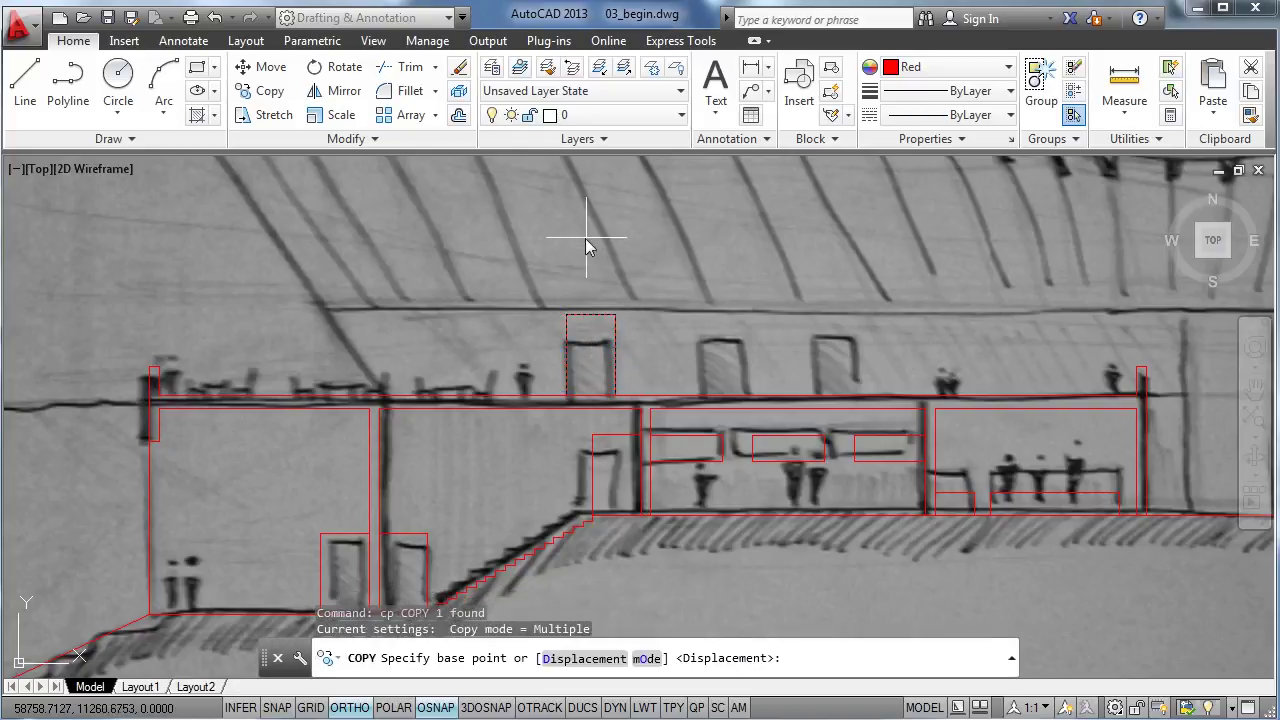
pyautogui.click(584, 247)
pyautogui.click(710, 243)
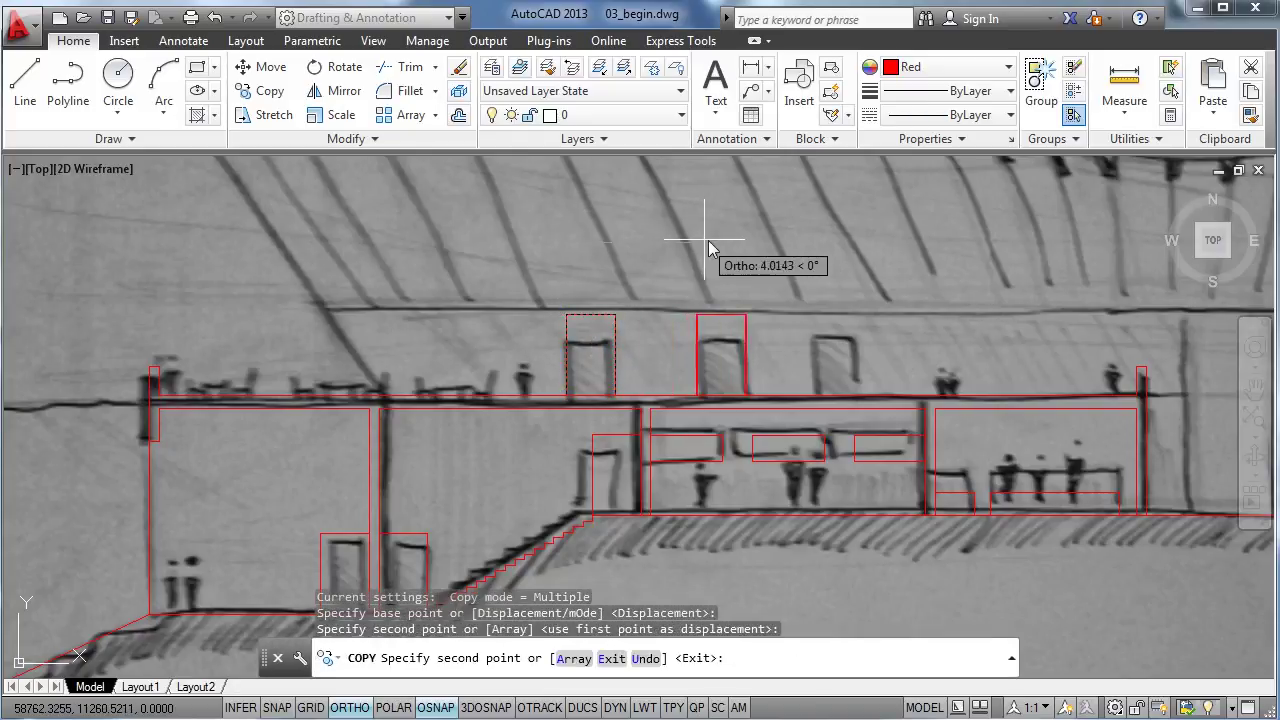
pyautogui.click(812, 240)
pyautogui.moveTo(815, 240); pyautogui.dragTo(427, 245, button='middle')
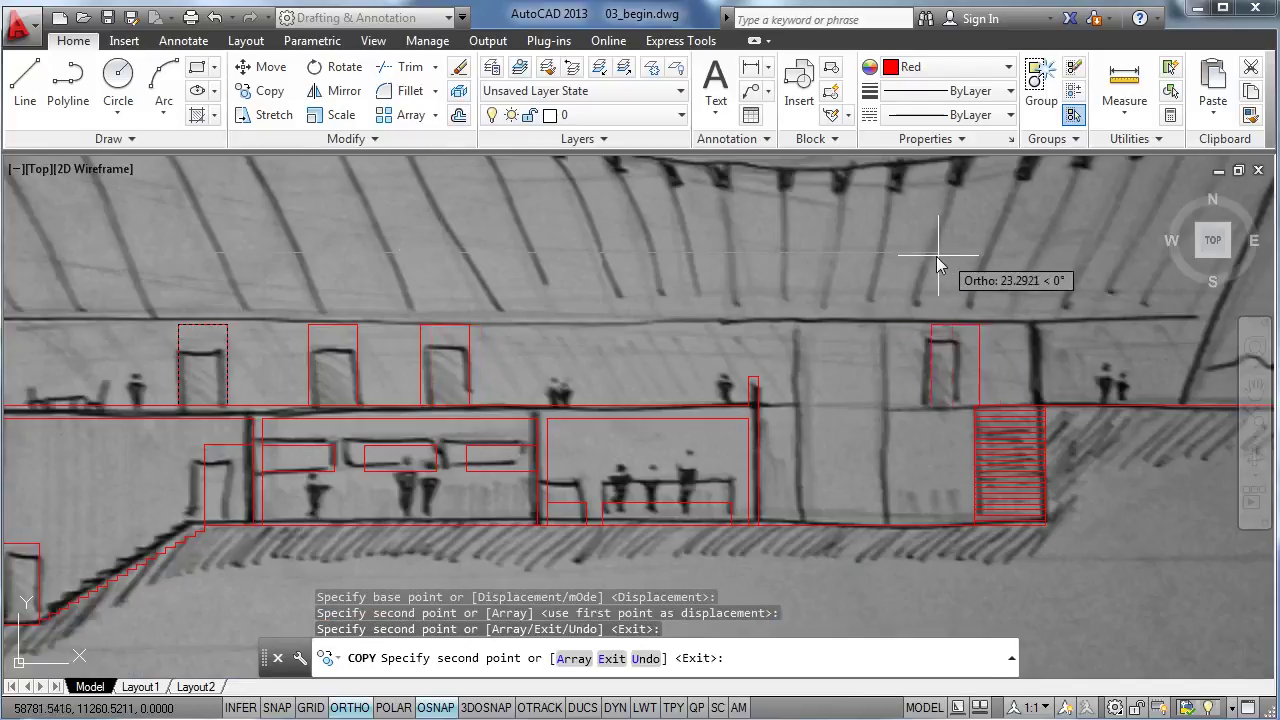
pyautogui.click(923, 263)
pyautogui.press('Escape')
pyautogui.scroll(-2, 680, 376)
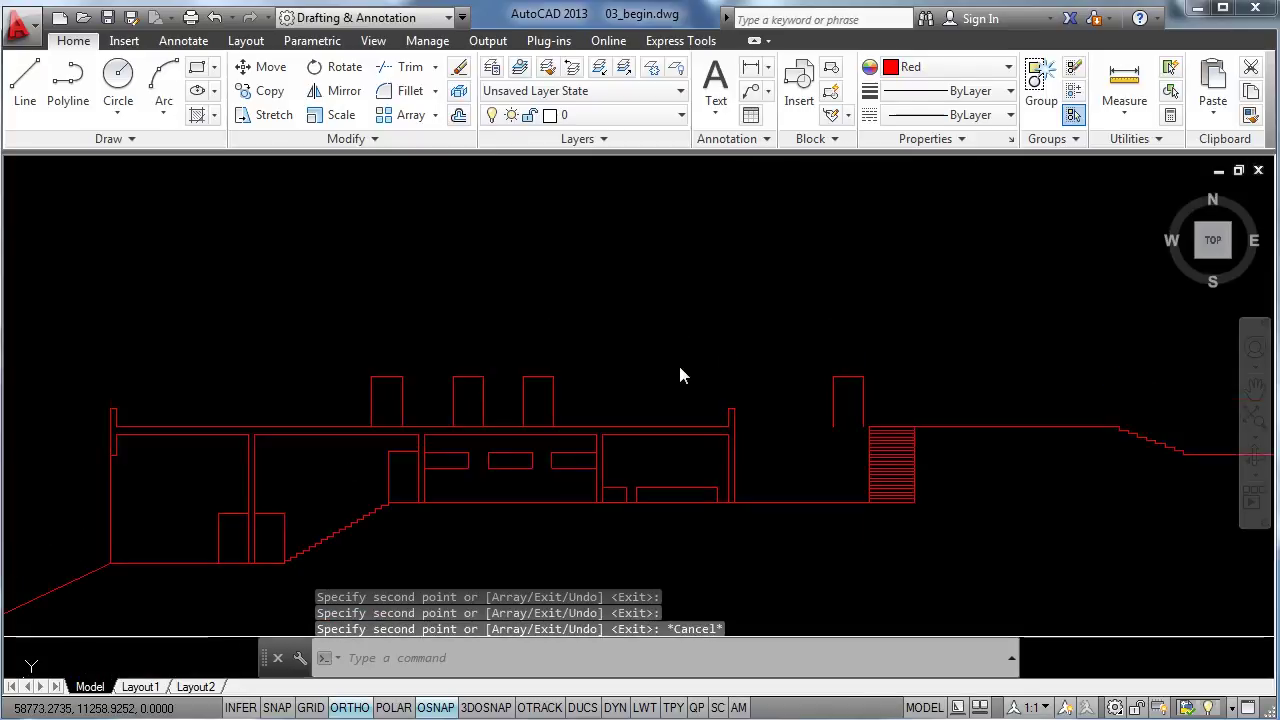
pyautogui.scroll(1, 611, 350)
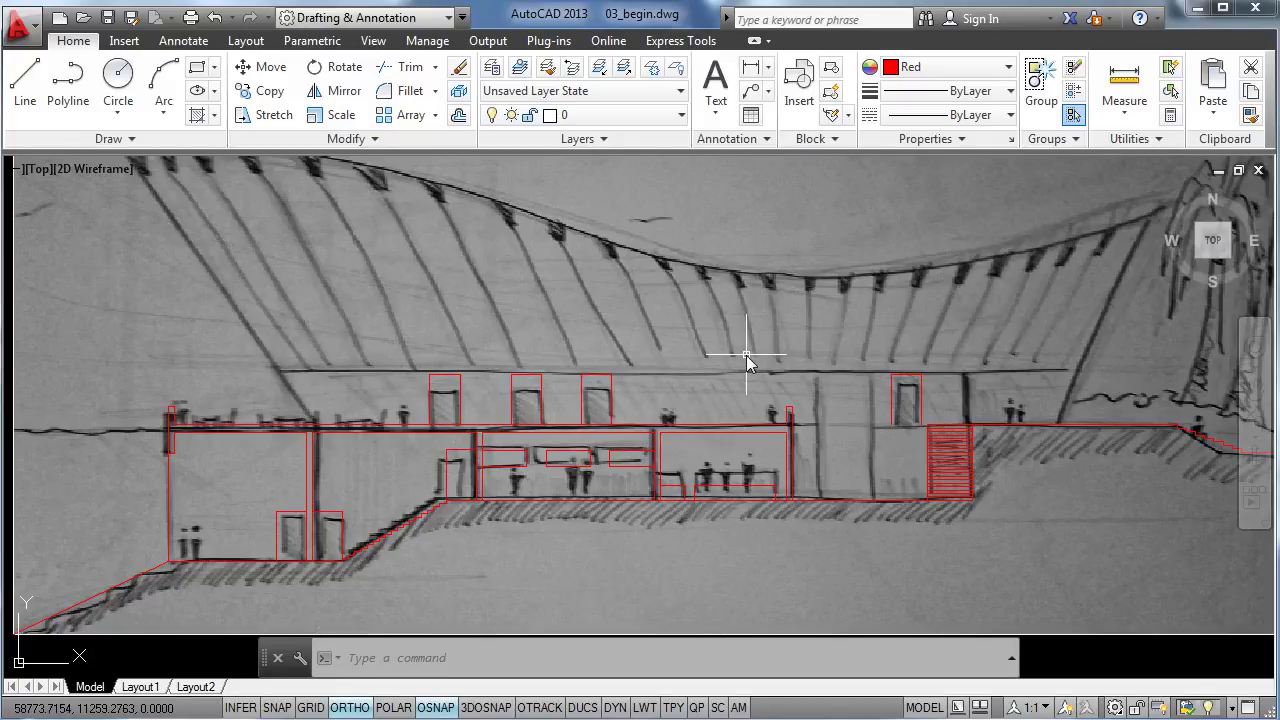
# Step: Place a horizontal xline, move it up to the upper wall's top, then turn off ORTHO and OSNAP
pyautogui.write('xl')
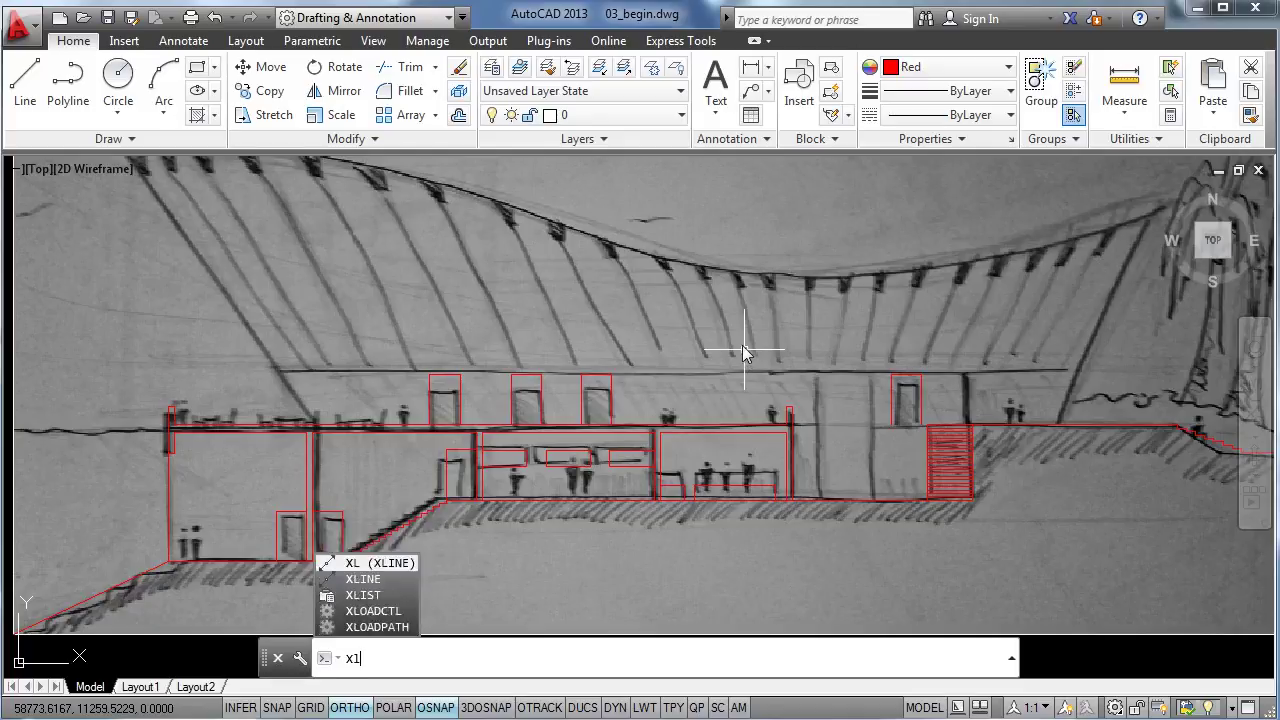
pyautogui.press('Return')
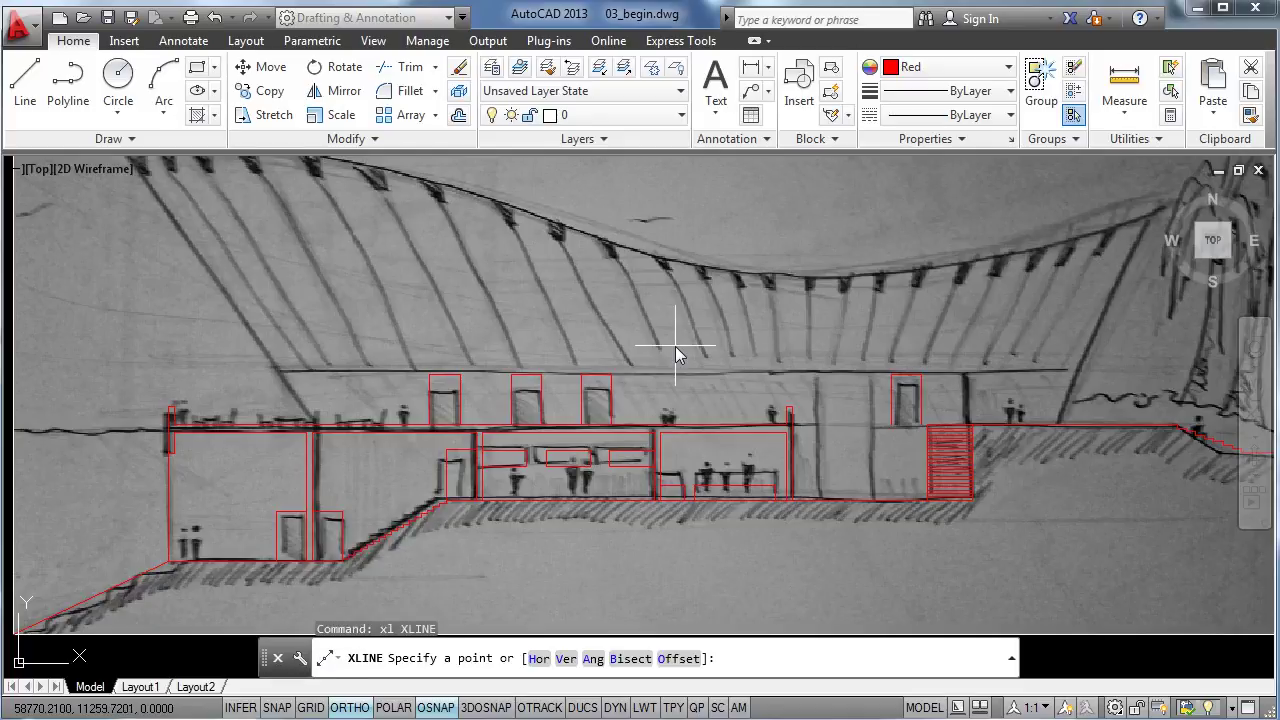
pyautogui.write('h')
pyautogui.press('Return')
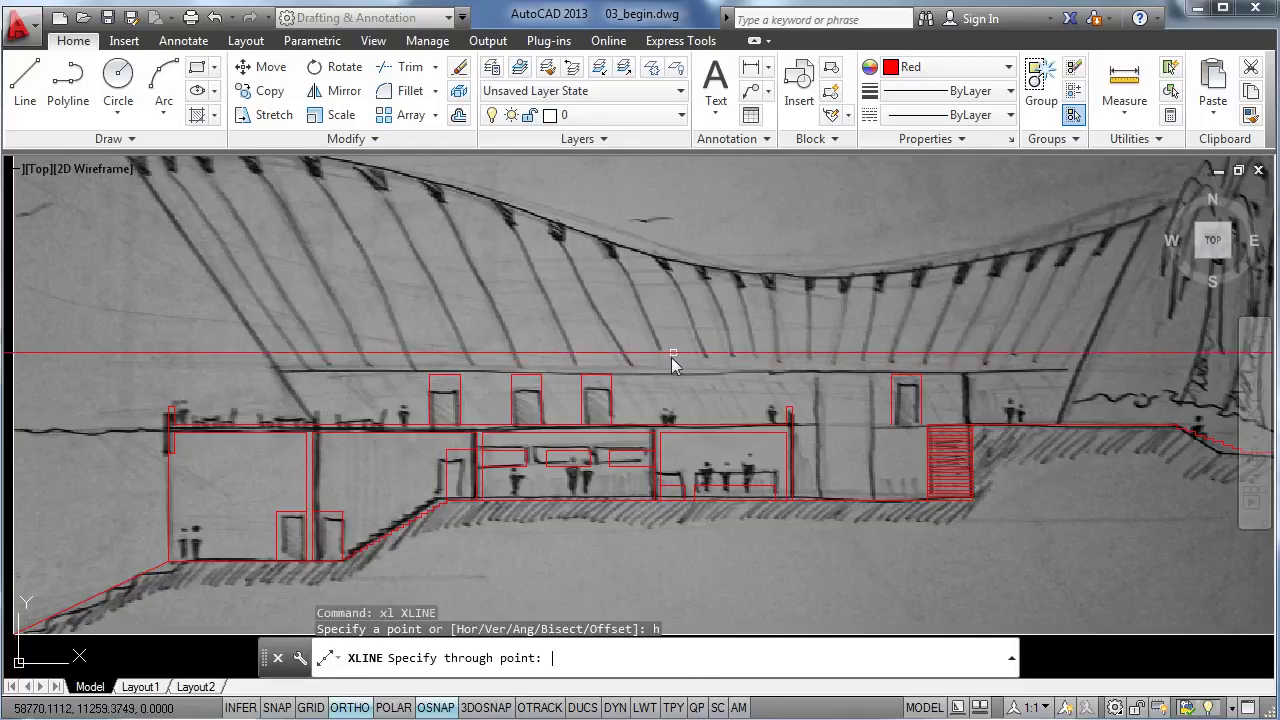
pyautogui.scroll(5, 773, 432)
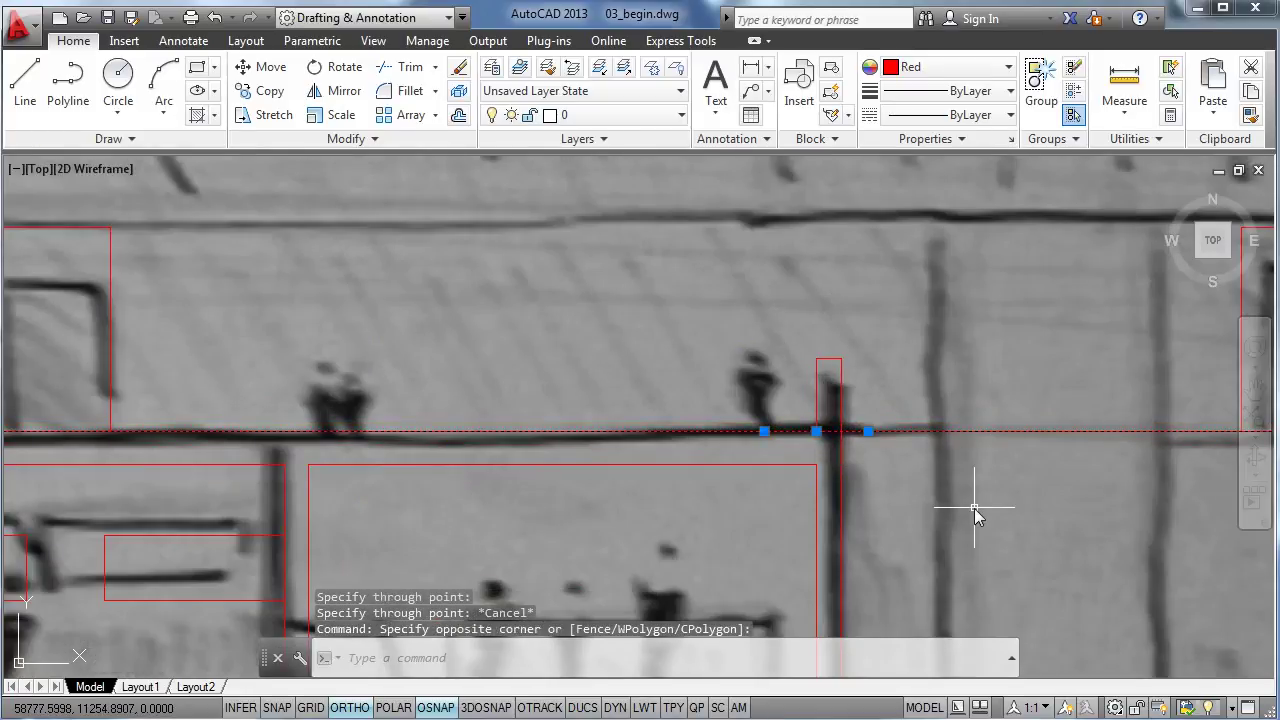
pyautogui.write('m')
pyautogui.press('Return')
pyautogui.click(977, 515)
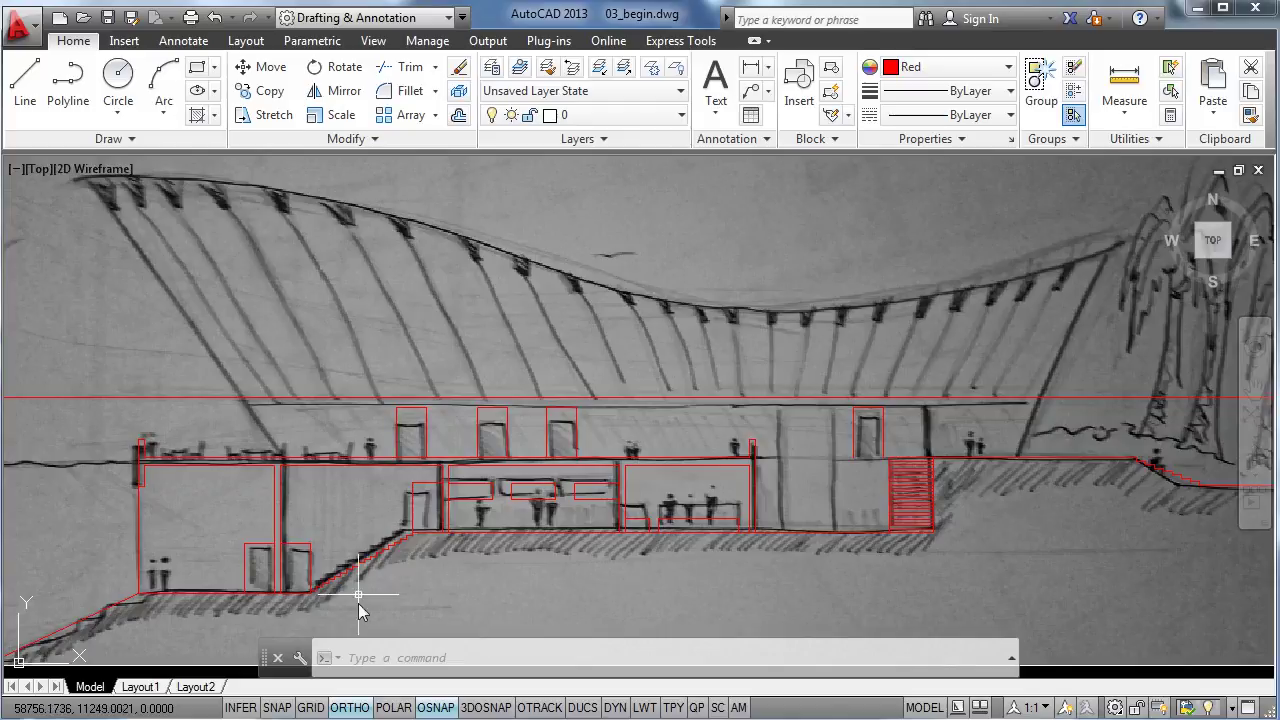
pyautogui.click(350, 707)
pyautogui.click(435, 707)
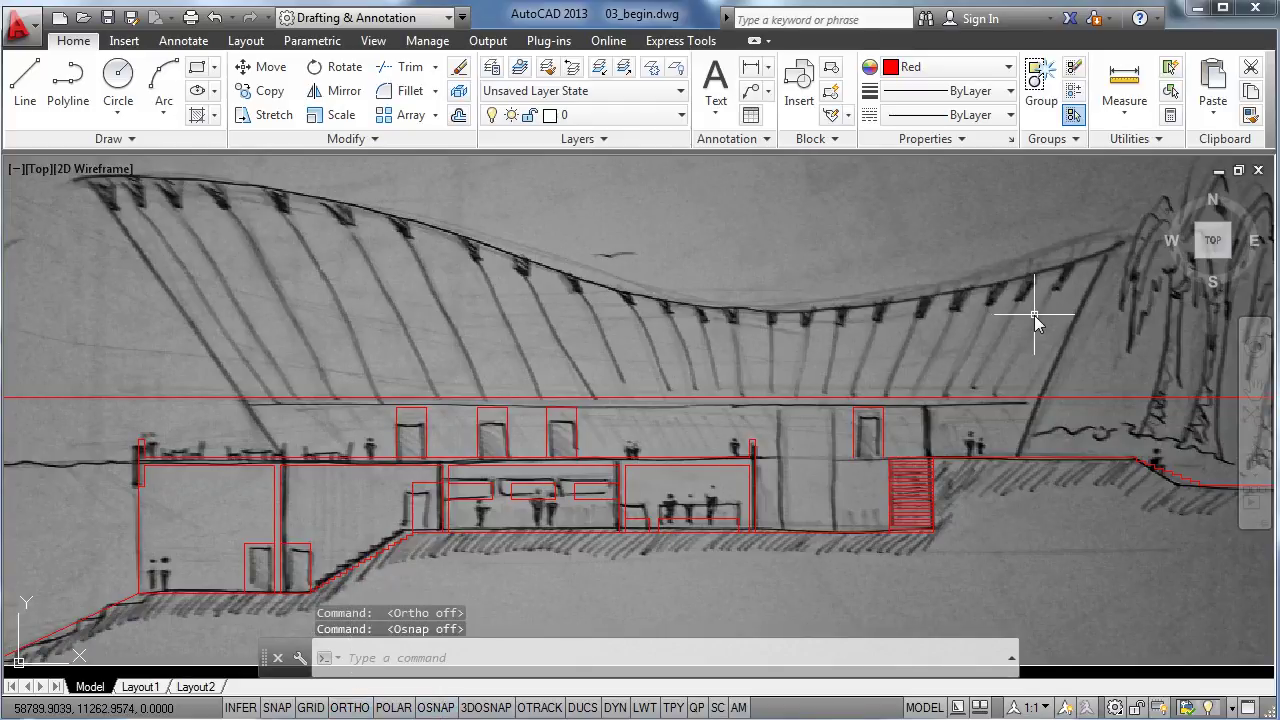
# Step: Draw the right sloped polyline from the roof's right end down to near the ground
pyautogui.write('pl')
pyautogui.press('Return')
pyautogui.scroll(2, 1099, 268)
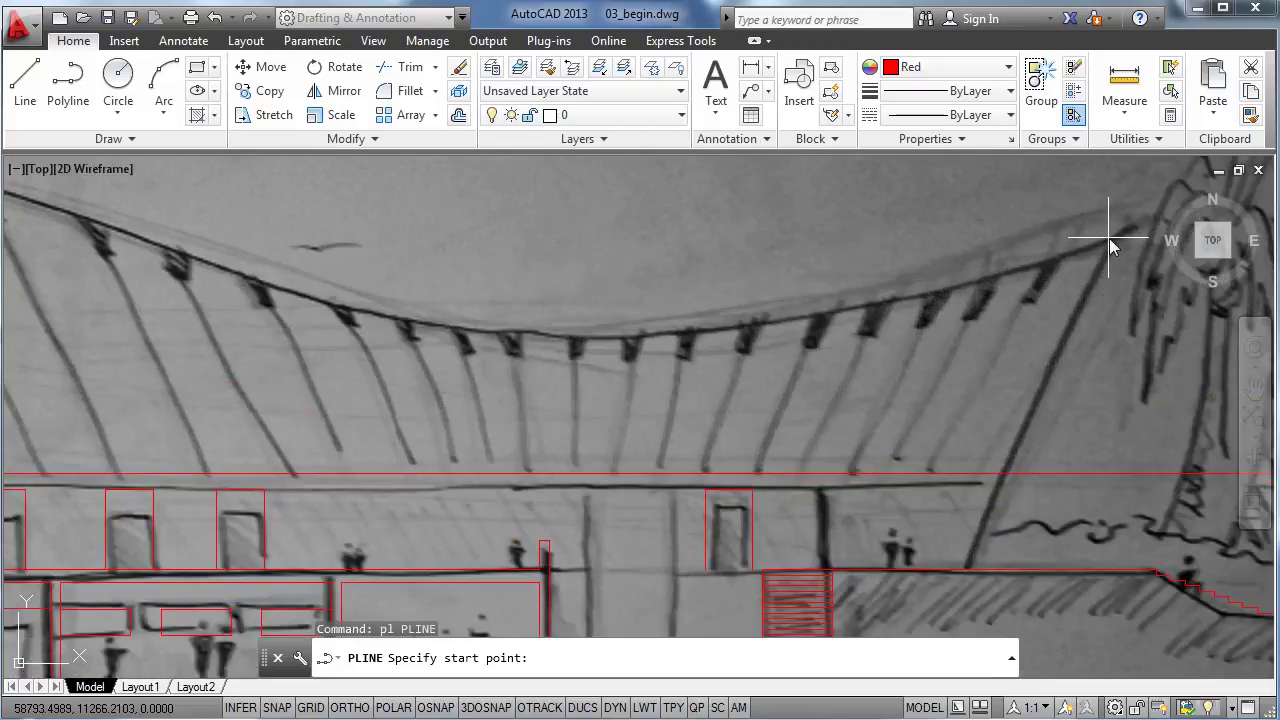
pyautogui.click(1106, 247)
pyautogui.scroll(-2, 1084, 288)
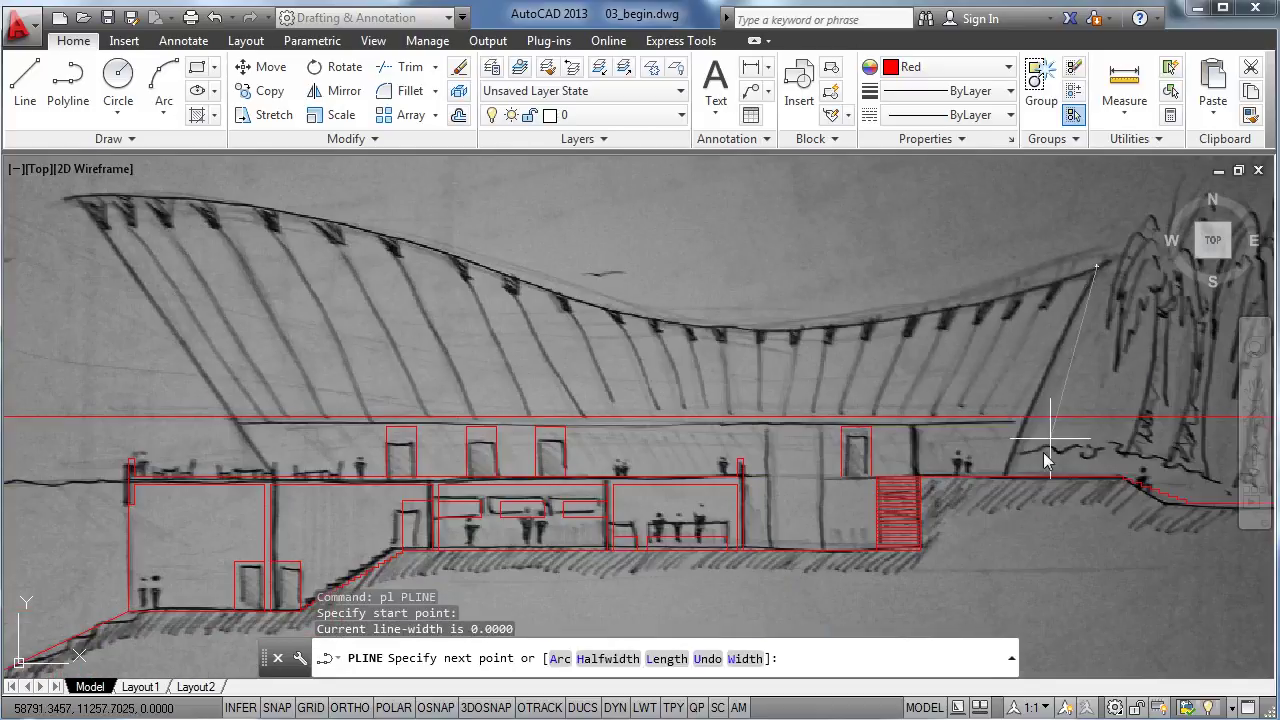
pyautogui.click(984, 520)
pyautogui.press('Escape')
# Step: Draw the left sloped line from the roof's left end down below the upper floor
pyautogui.press('Return')
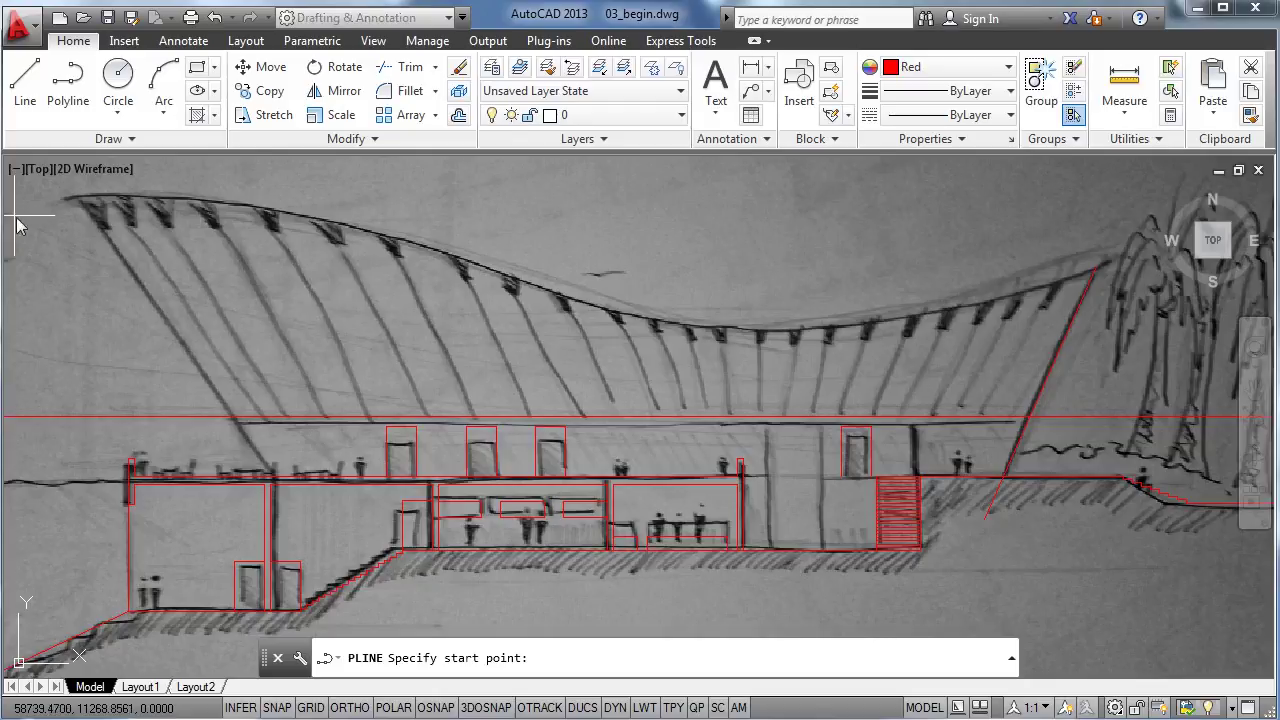
pyautogui.click(72, 197)
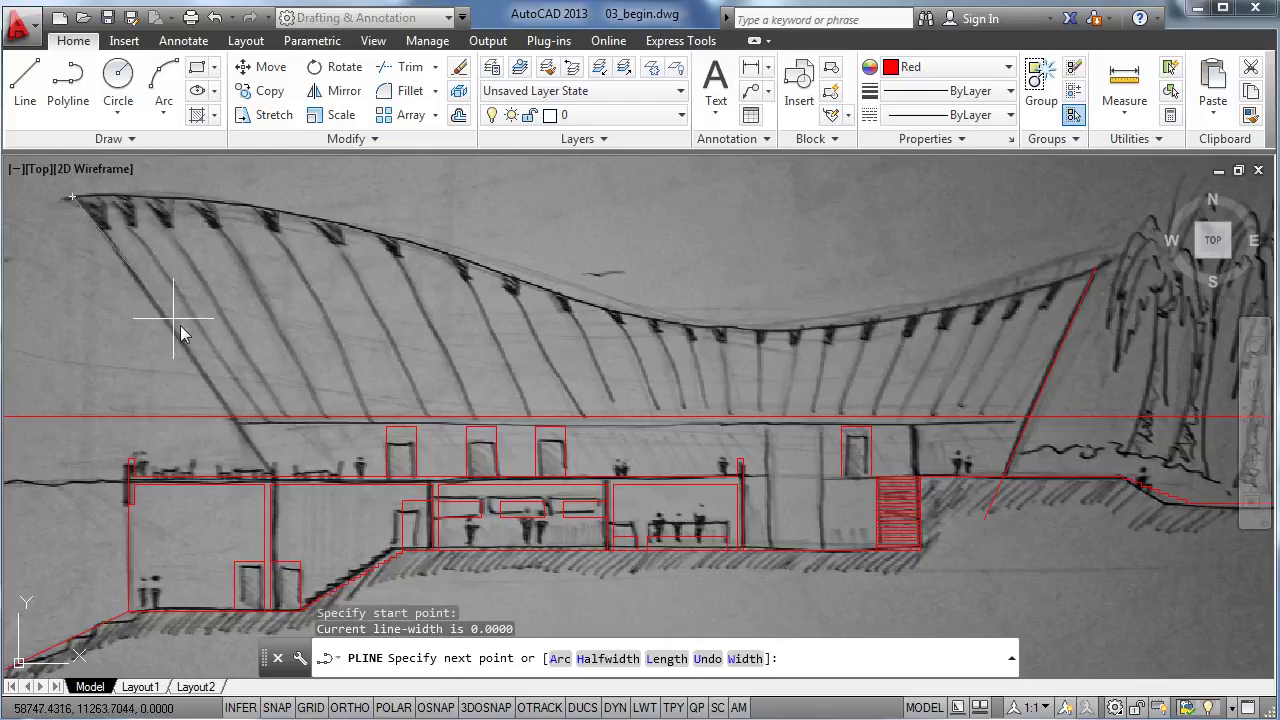
pyautogui.click(327, 548)
pyautogui.press('Escape')
pyautogui.scroll(-1, 480, 400)
pyautogui.scroll(1, 443, 400)
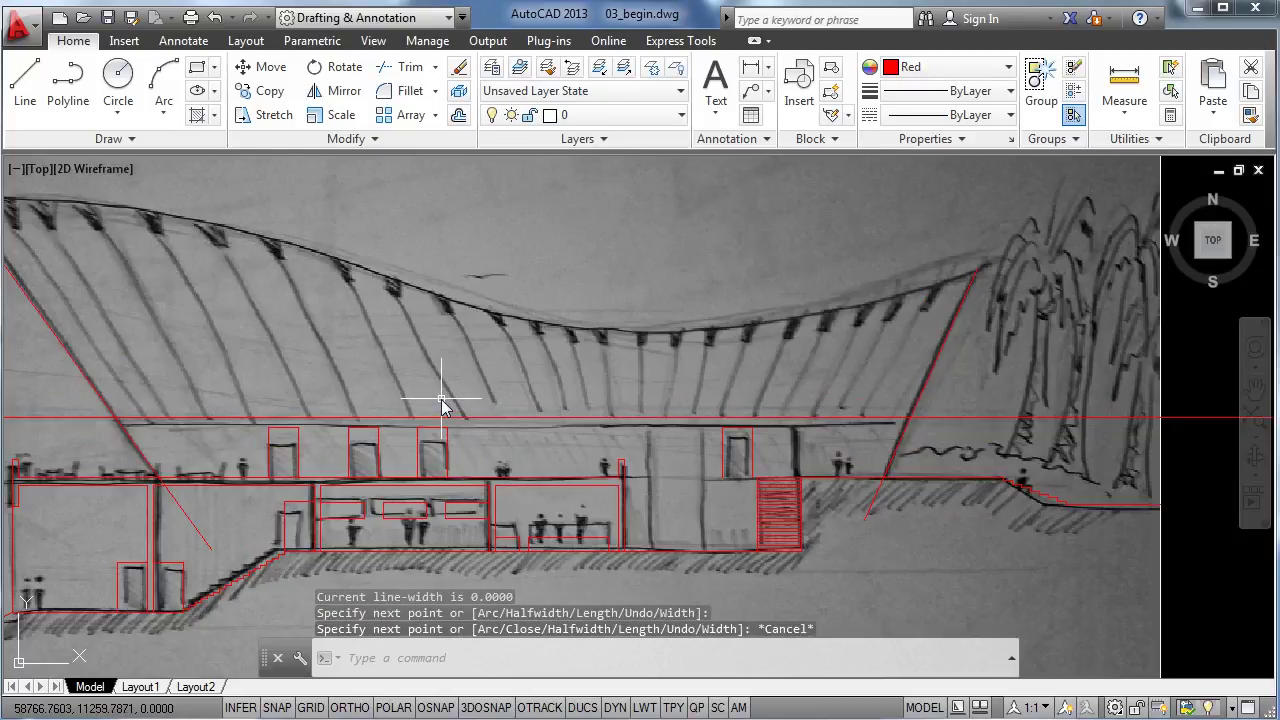
# Step: Trim the horizontal line where it extends beyond the right diagonal
pyautogui.write('tr')
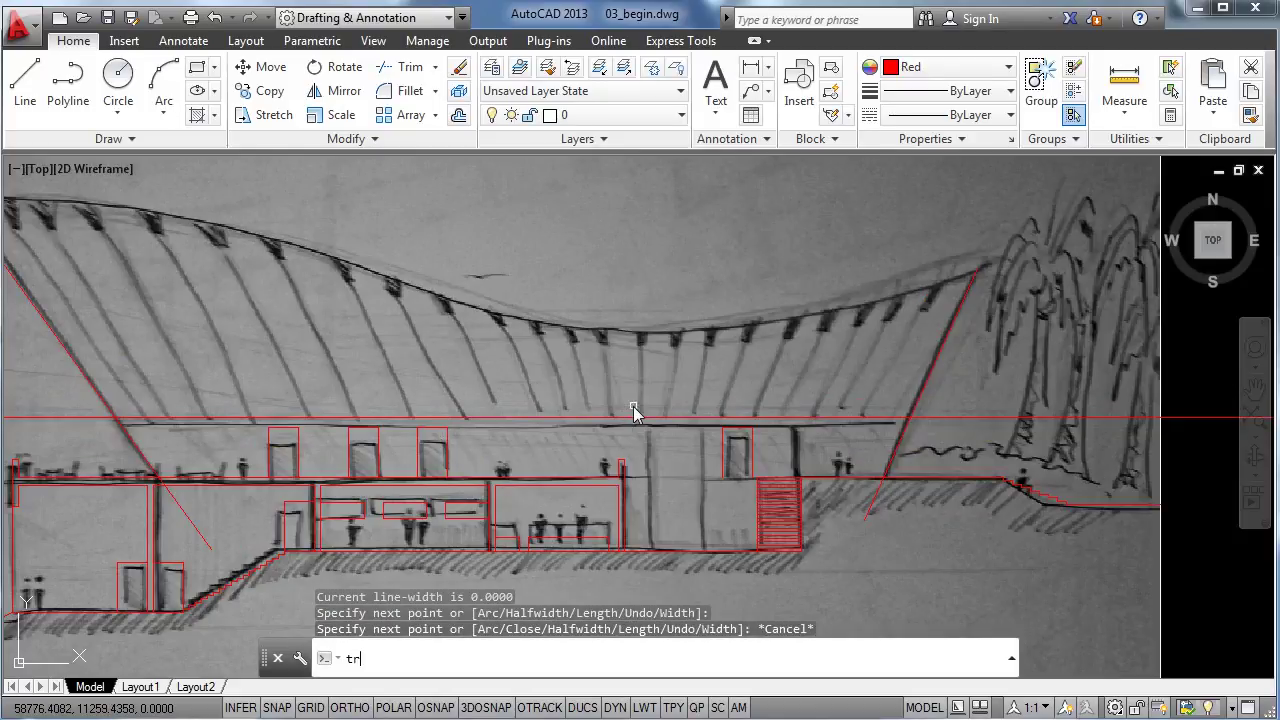
pyautogui.press('Return')
pyautogui.click(940, 396)
pyautogui.click(893, 452)
pyautogui.press('Return')
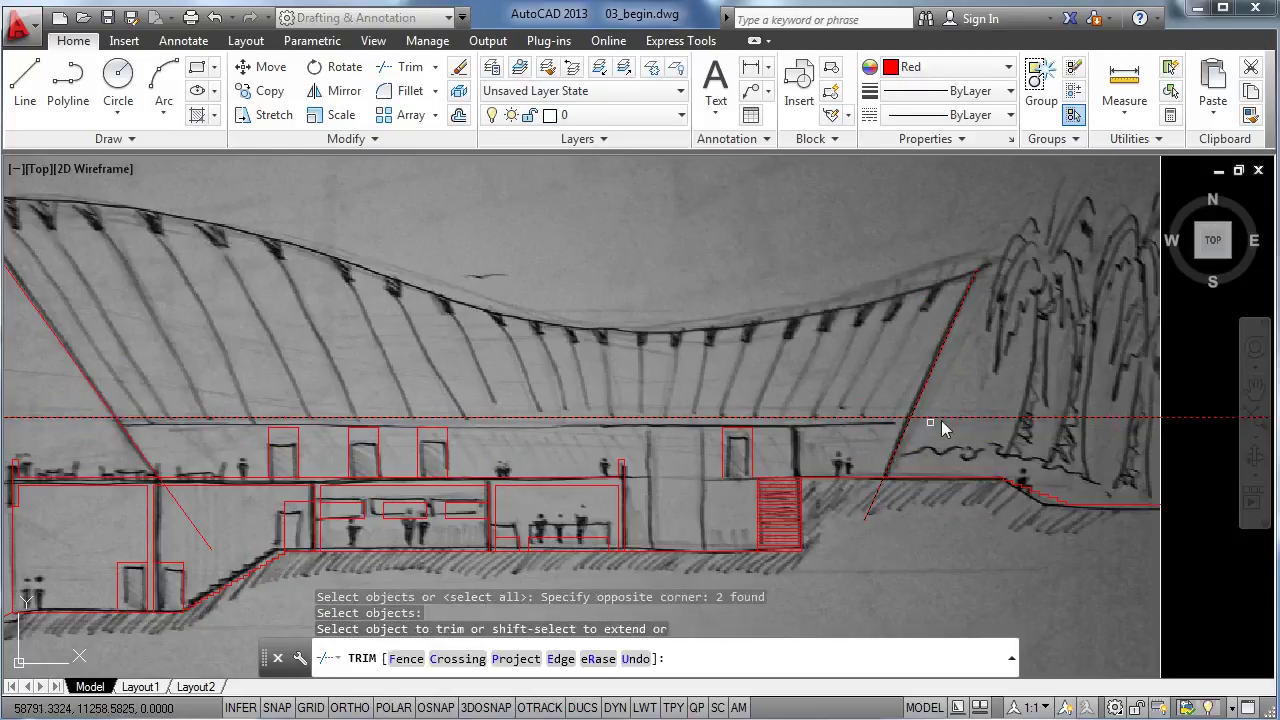
pyautogui.click(941, 414)
pyautogui.click(950, 440)
pyautogui.press('Return')
# Step: Trim the right diagonal's tail below the ground line
pyautogui.press('Return')
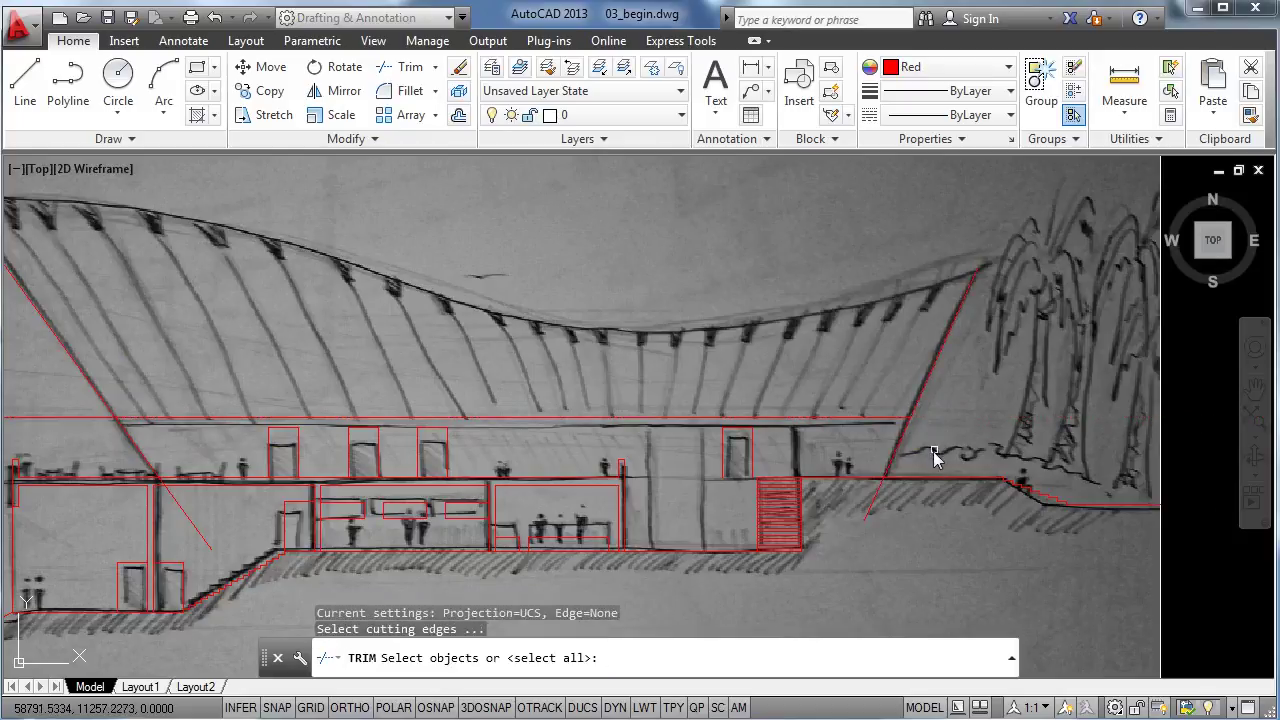
pyautogui.click(931, 450)
pyautogui.click(875, 495)
pyautogui.press('Return')
pyautogui.click(892, 529)
pyautogui.click(868, 512)
pyautogui.scroll(-2, 868, 512)
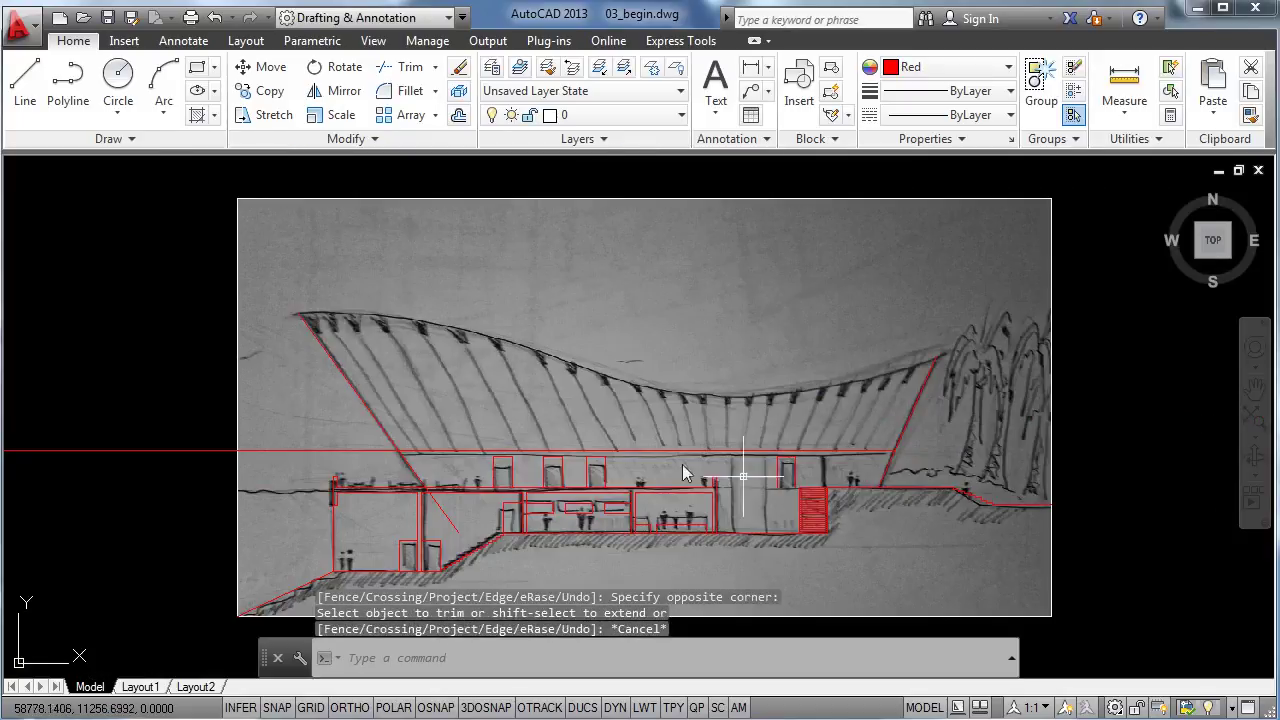
# Step: Trim the left diagonal's tail below the upper slab line
pyautogui.press('Return')
pyautogui.press('Return')
pyautogui.click(434, 434)
pyautogui.click(370, 465)
pyautogui.press('Return')
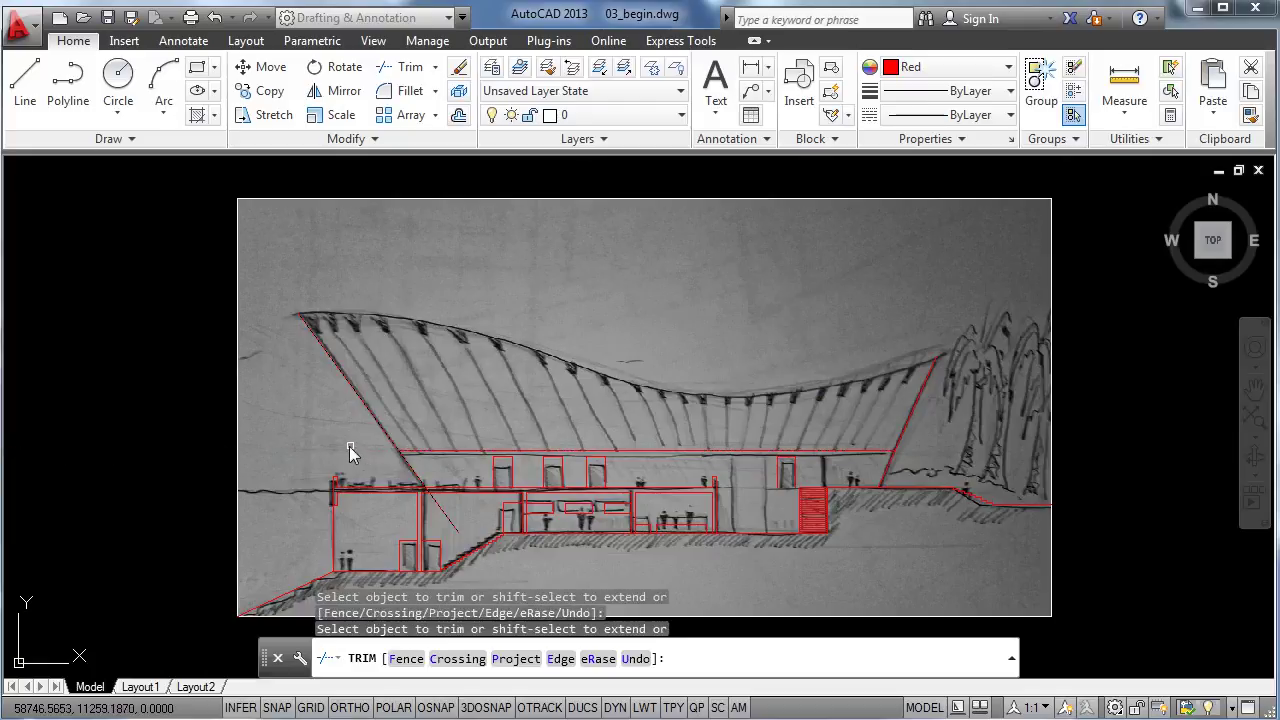
pyautogui.press('Escape')
pyautogui.scroll(4, 440, 488)
pyautogui.press('Return')
pyautogui.click(431, 483)
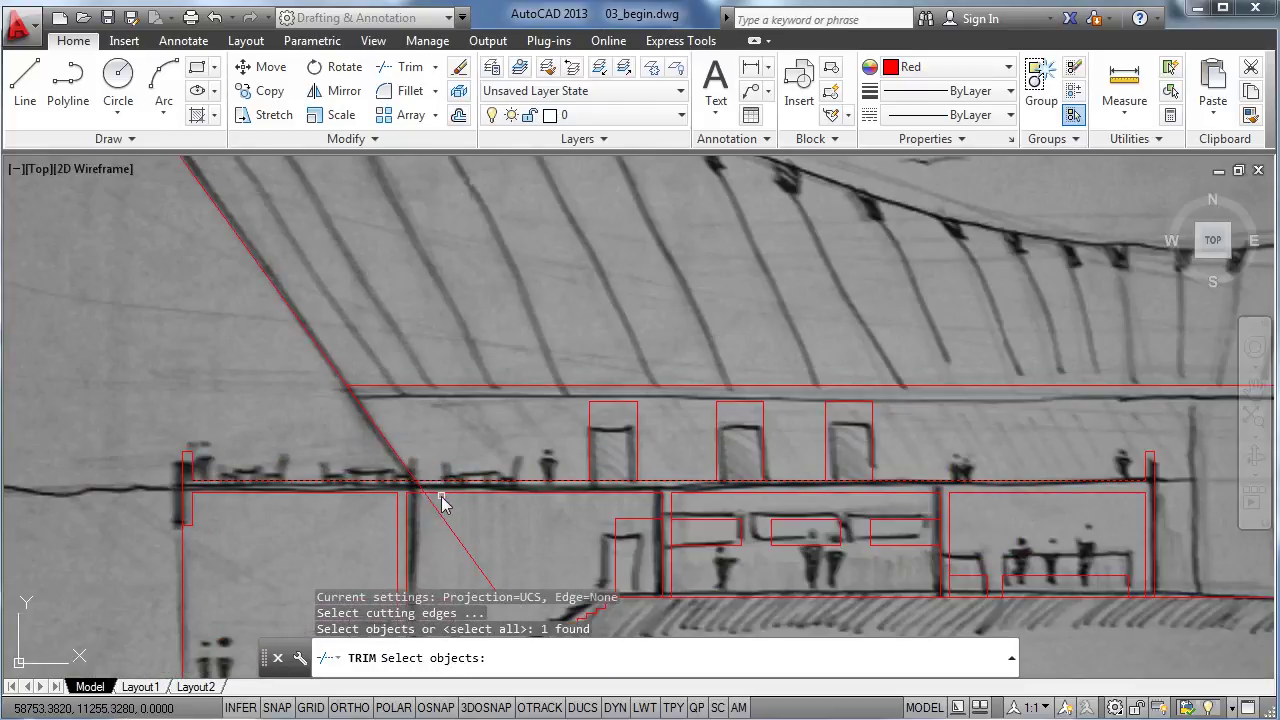
pyautogui.press('Return')
pyautogui.click(438, 512)
pyautogui.scroll(-4, 437, 510)
pyautogui.press('Escape')
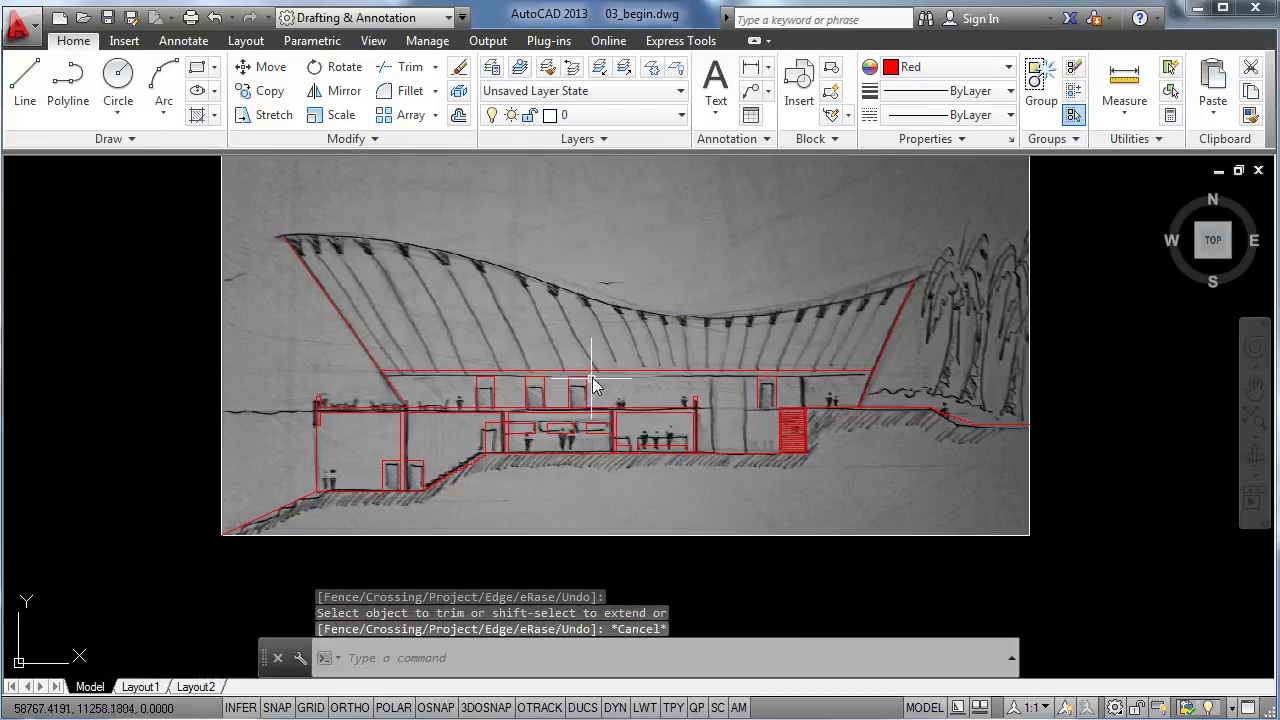
pyautogui.moveTo(606, 363); pyautogui.dragTo(594, 371, button='middle')
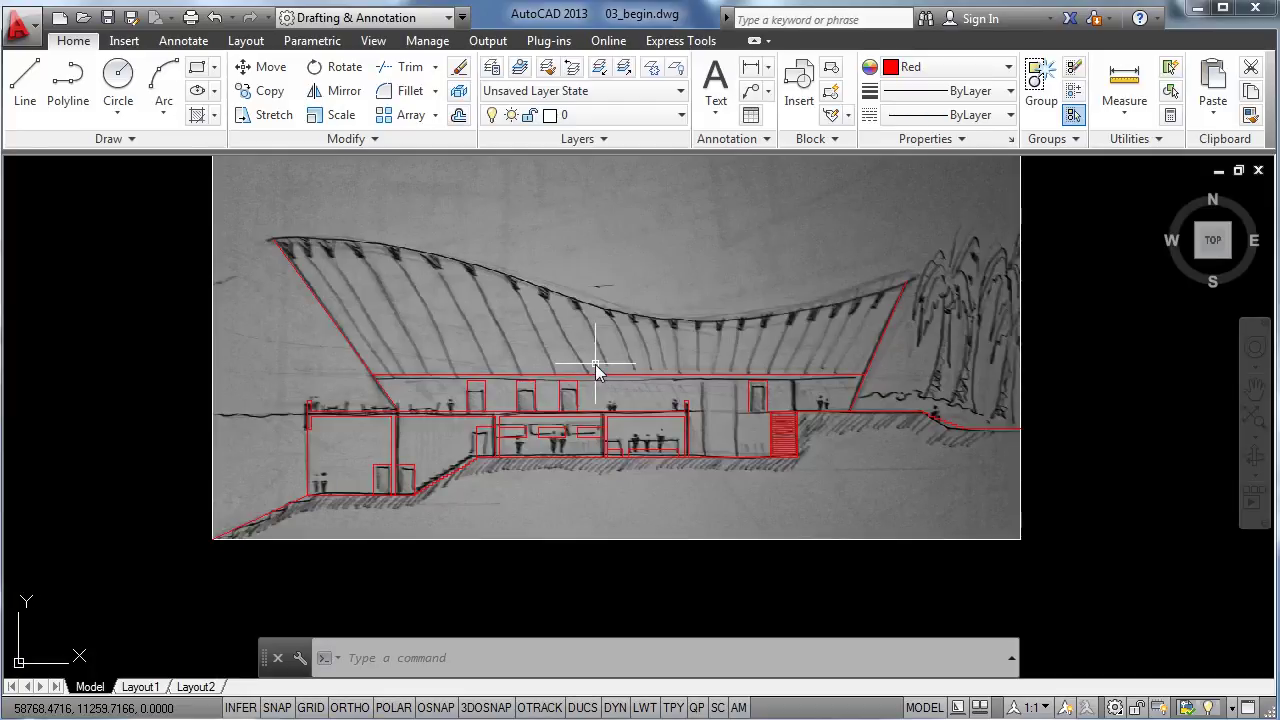
pyautogui.moveTo(596, 370)
pyautogui.mouseDown(button='middle')
pyautogui.moveTo(624, 402)
pyautogui.moveTo(674, 417)
pyautogui.moveTo(606, 417)
pyautogui.mouseUp(button='middle')
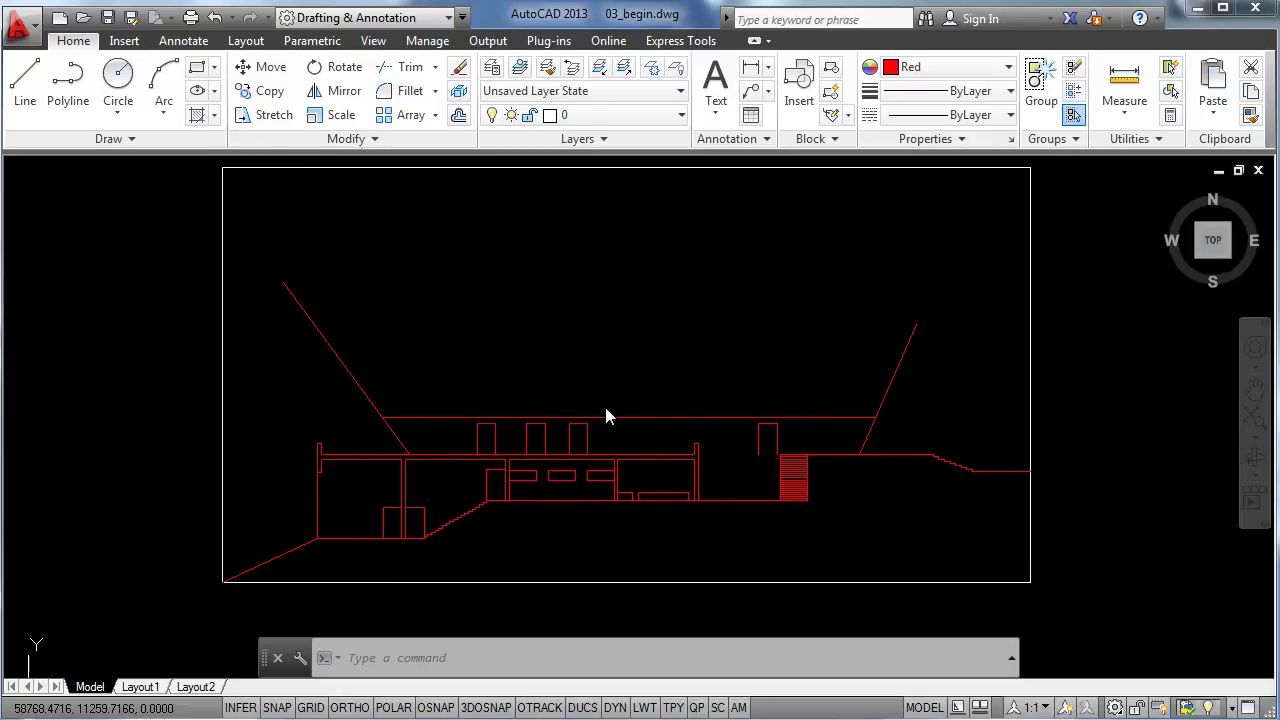